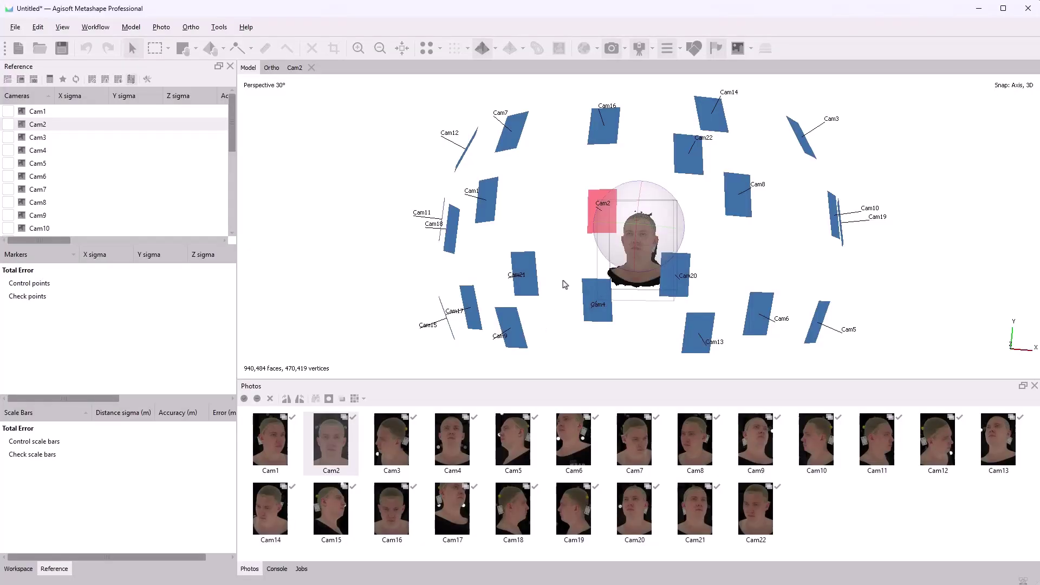
left_click_drag(655, 228, 649, 257)
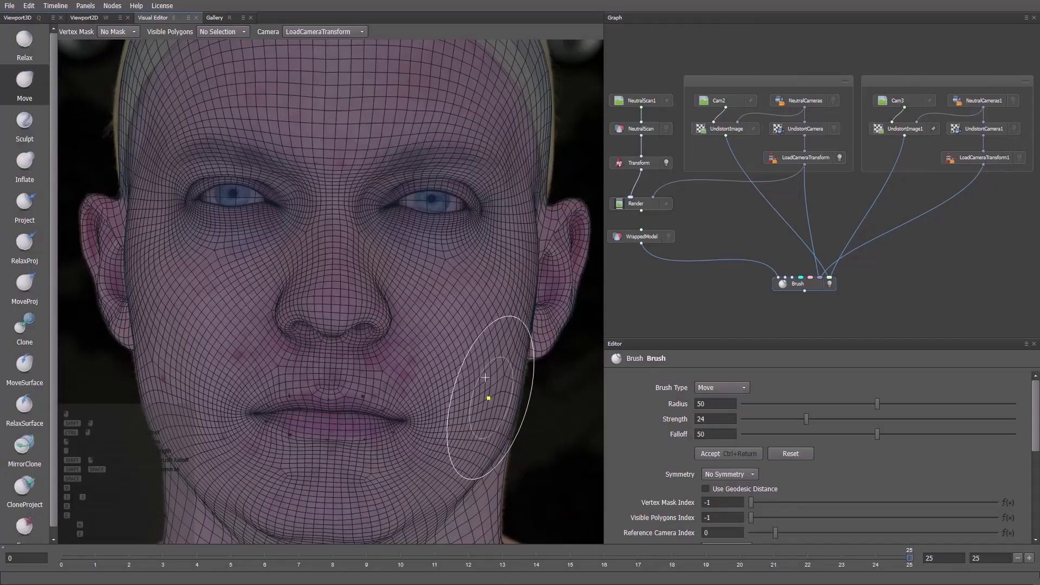
Step: Toggle the mesh overlay and wireframe on the face to compare the wrapped model with the reference photo
key("space")
key("space")
key("space")
key("space")
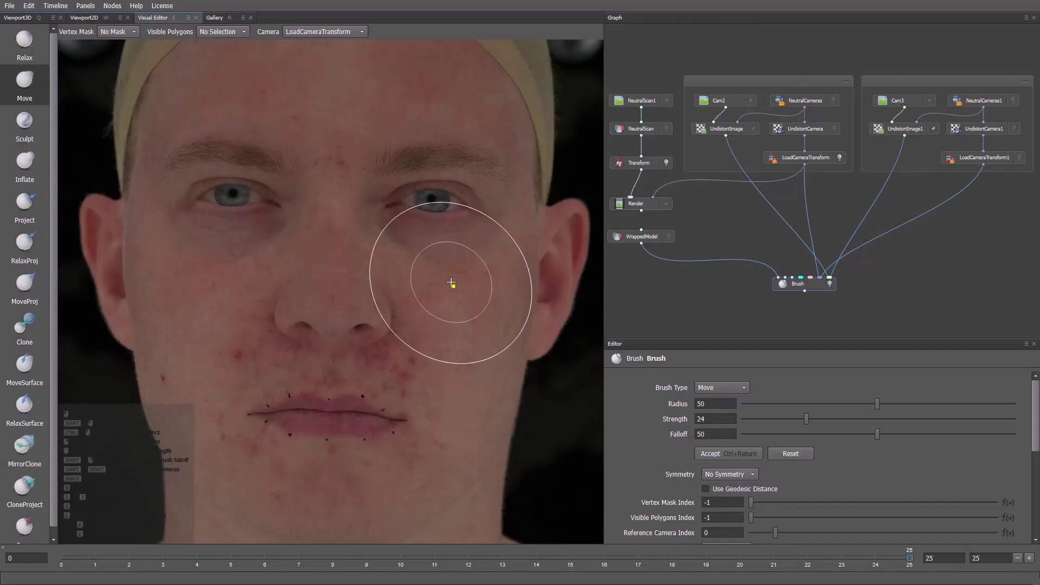
key("w")
key("w")
key("w")
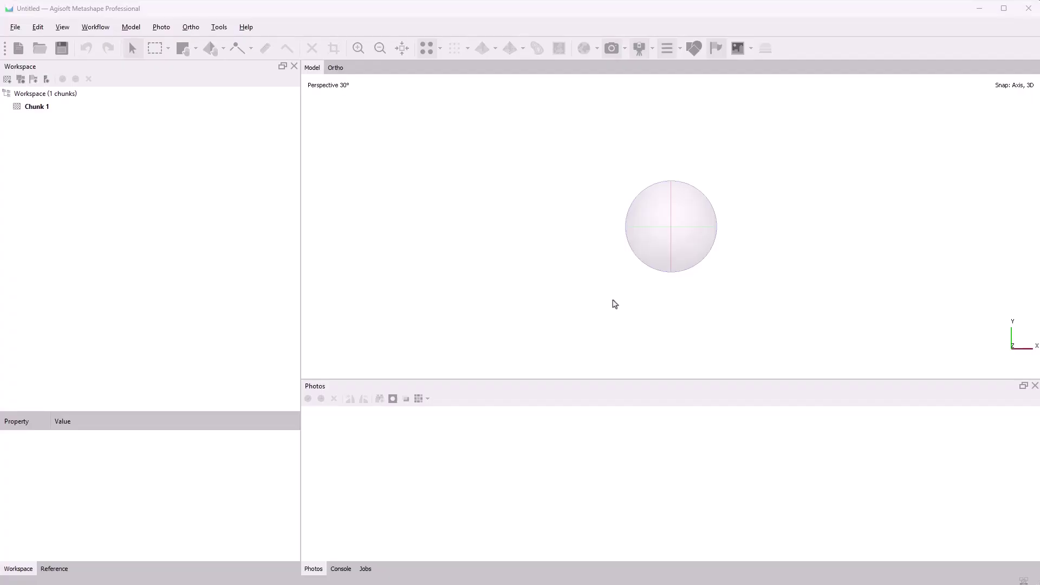
Step: Add the PhotoSet folder to the chunk as single cameras and check the Cam2 photo
left_click(96, 27)
left_click(115, 58)
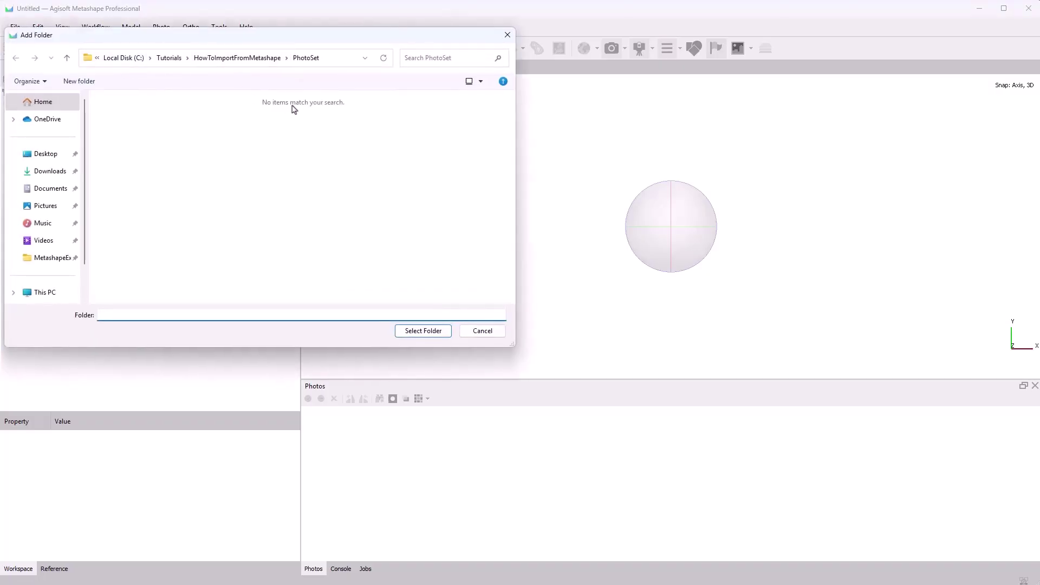
left_click(432, 331)
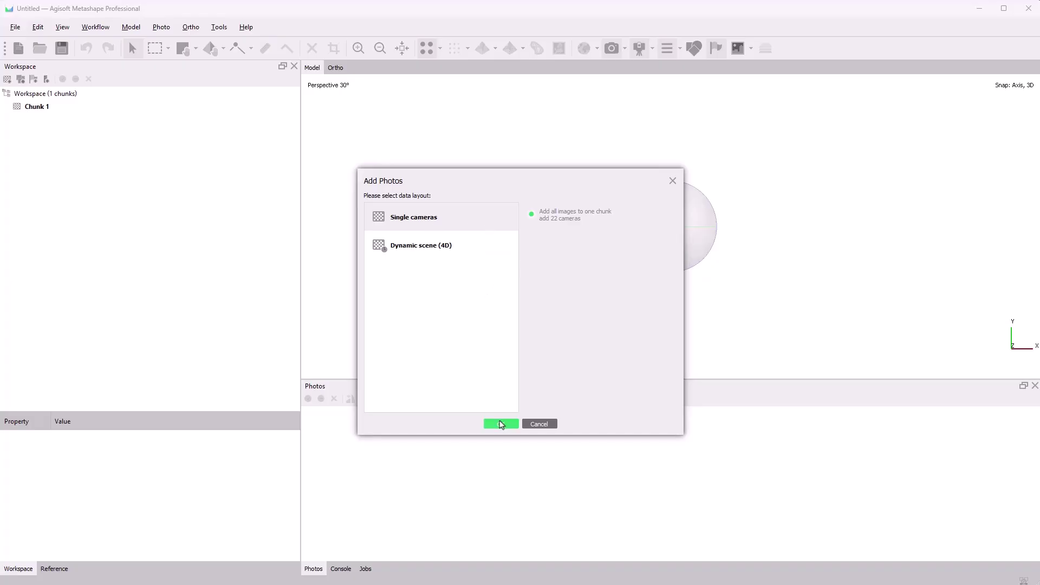
left_click(501, 423)
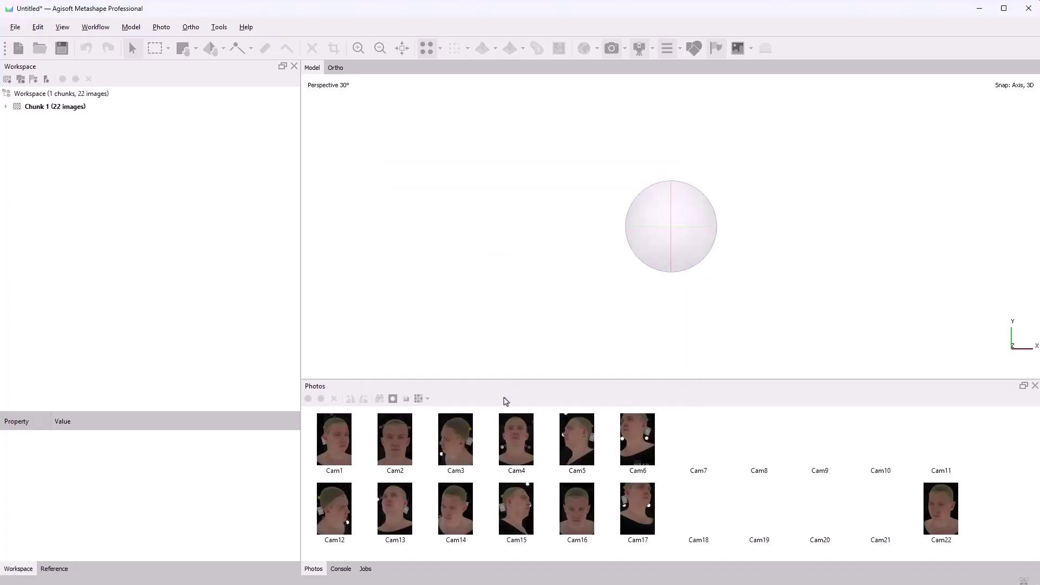
double_click(399, 428)
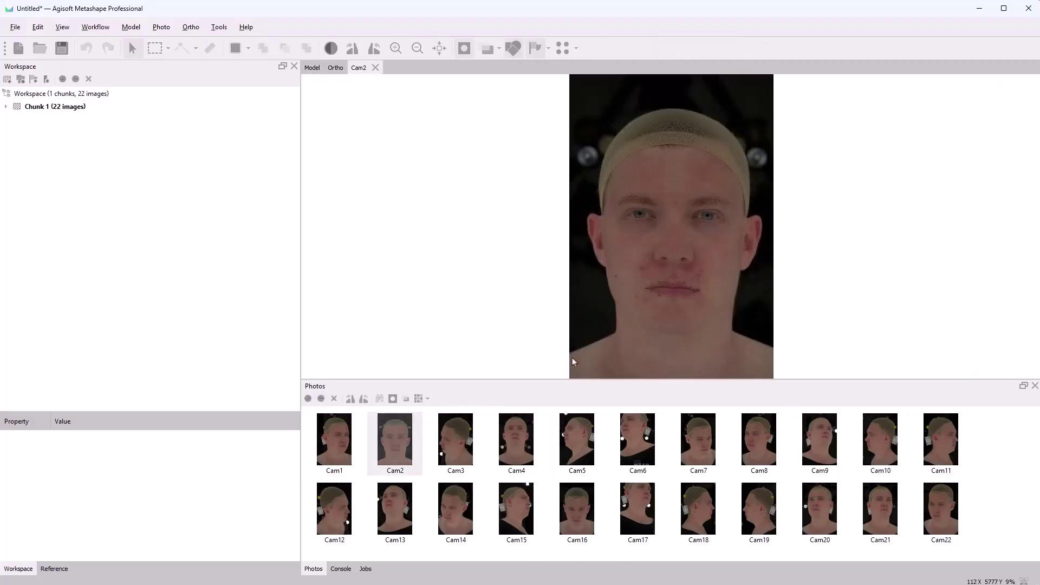
left_click(311, 67)
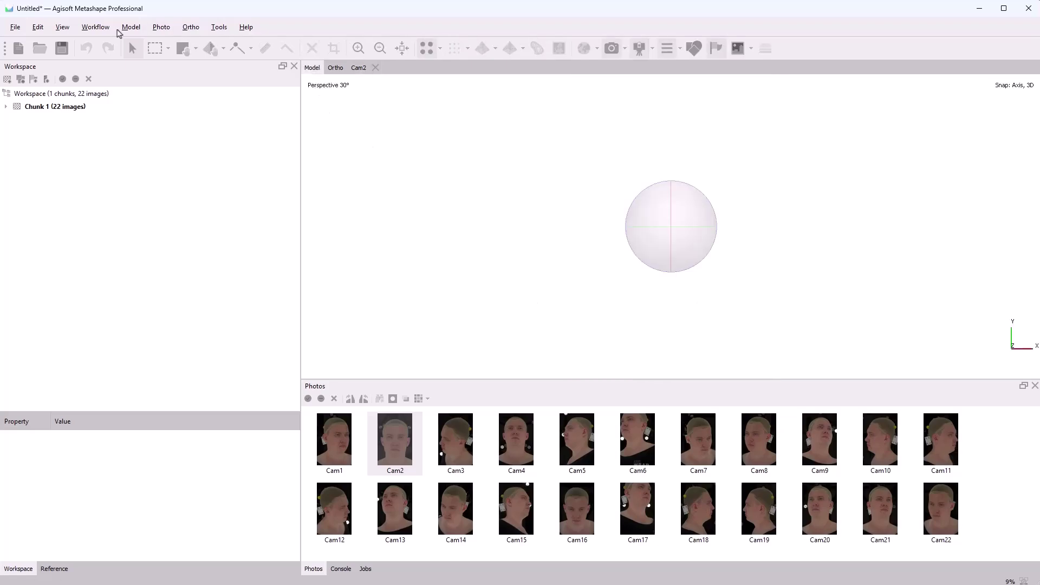
Step: Align the photos with Highest accuracy and generic preselection, and inspect the tie points and camera positions
left_click(96, 27)
left_click(132, 78)
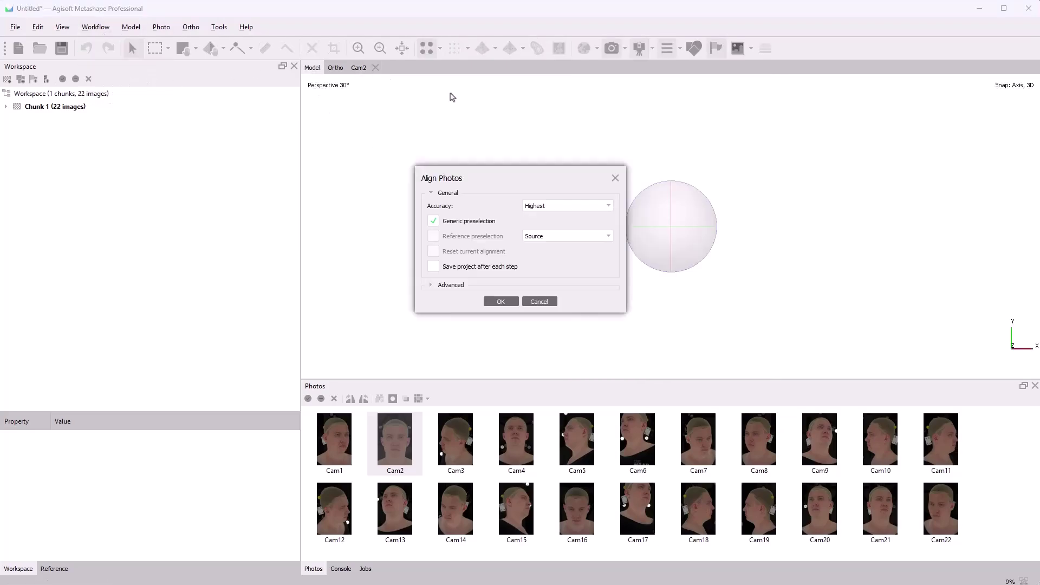
left_click(501, 305)
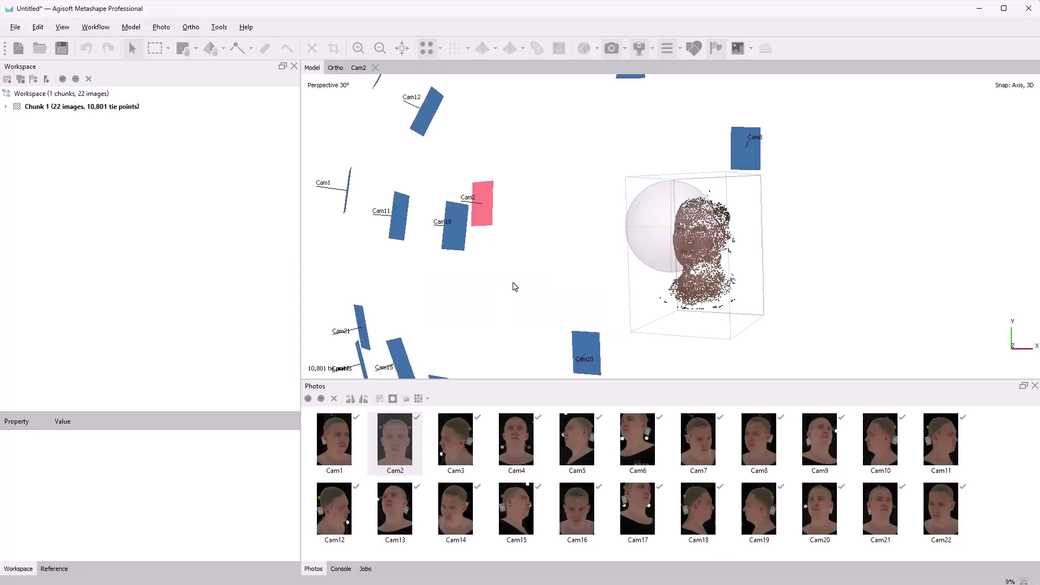
scroll(615, 223, "down", 6)
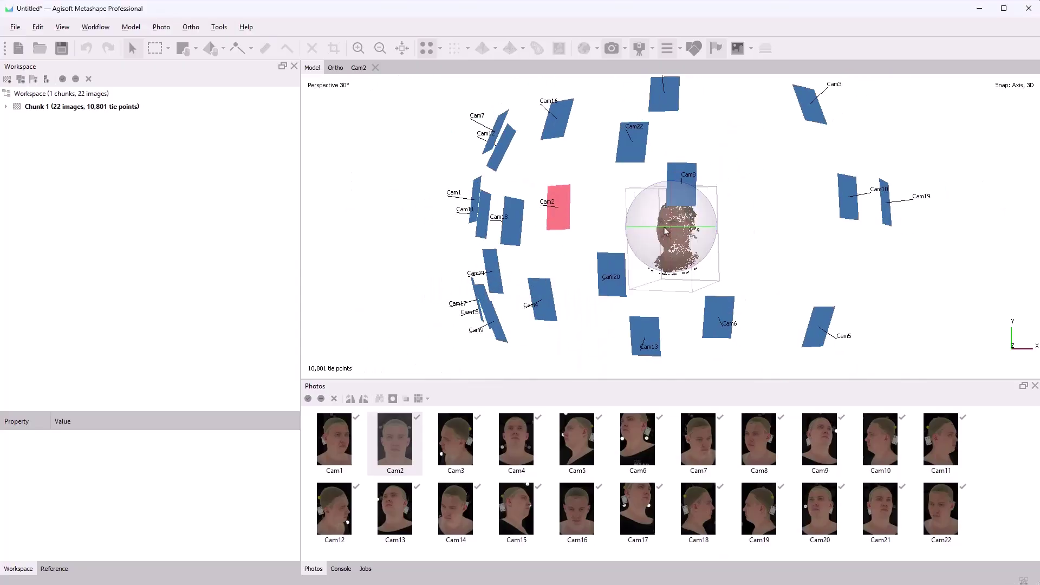
left_click_drag(666, 232, 636, 212)
scroll(637, 212, "up", 6)
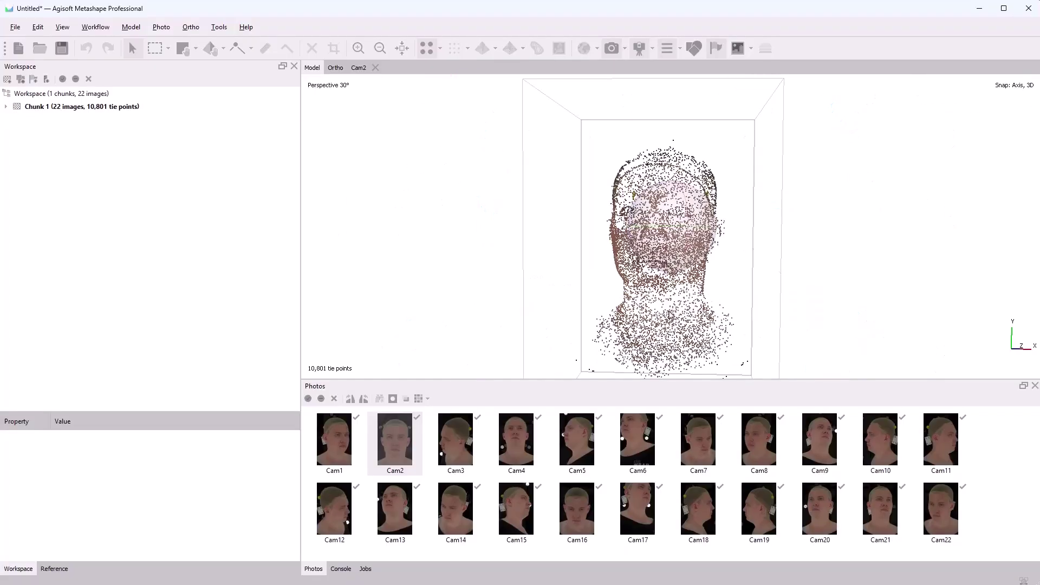
left_click_drag(670, 315, 631, 262)
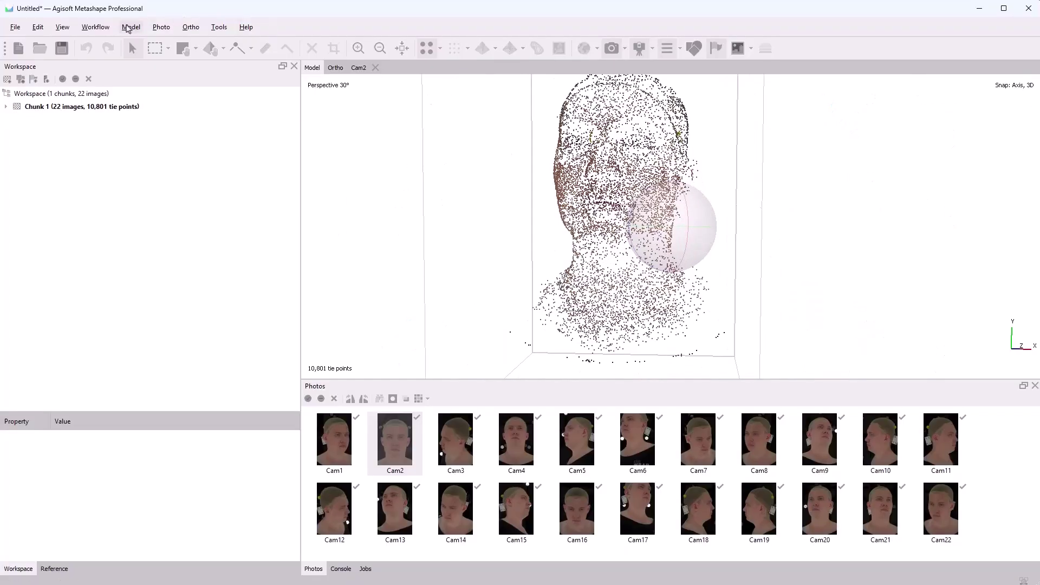
Step: Build the head model from depth maps as an arbitrary 3D surface
left_click(95, 27)
left_click(165, 107)
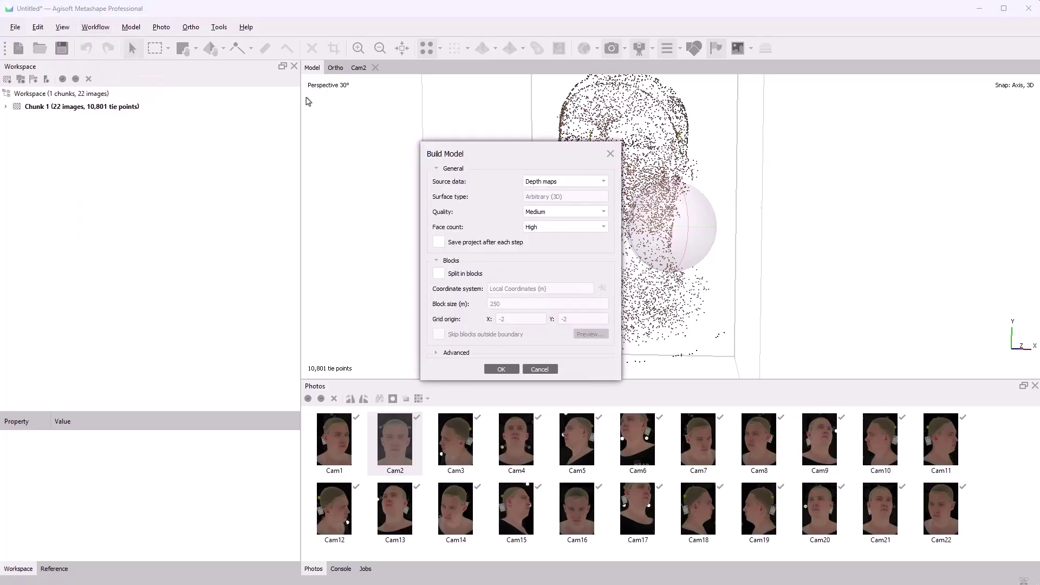
left_click(538, 212)
left_click(540, 233)
left_click(501, 369)
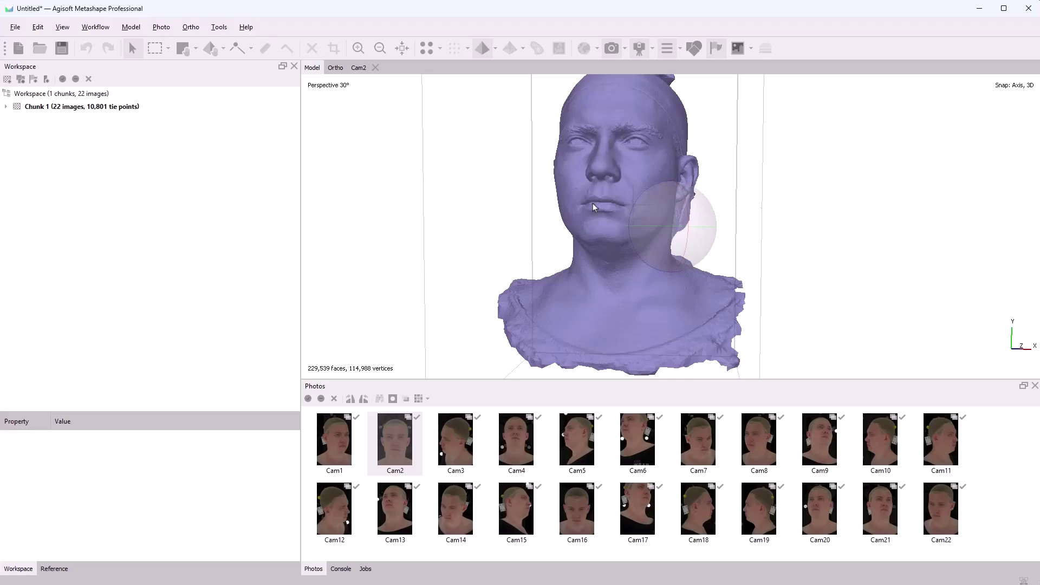
Step: Build an 8192 diffuse map texture from the images with Generic mapping, Mosaic blending and a page count of 1
left_click(100, 27)
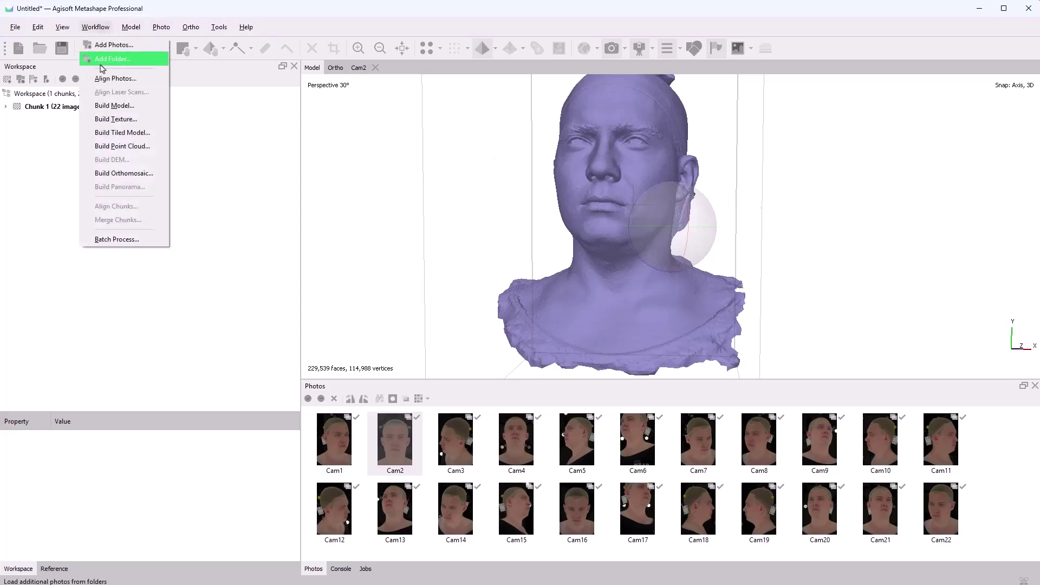
left_click(108, 120)
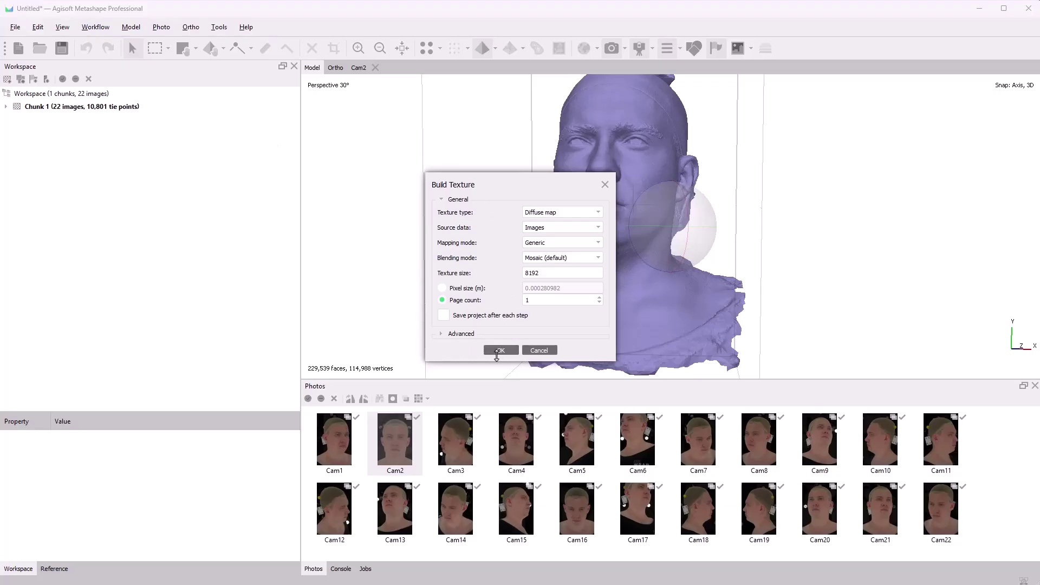
left_click(497, 351)
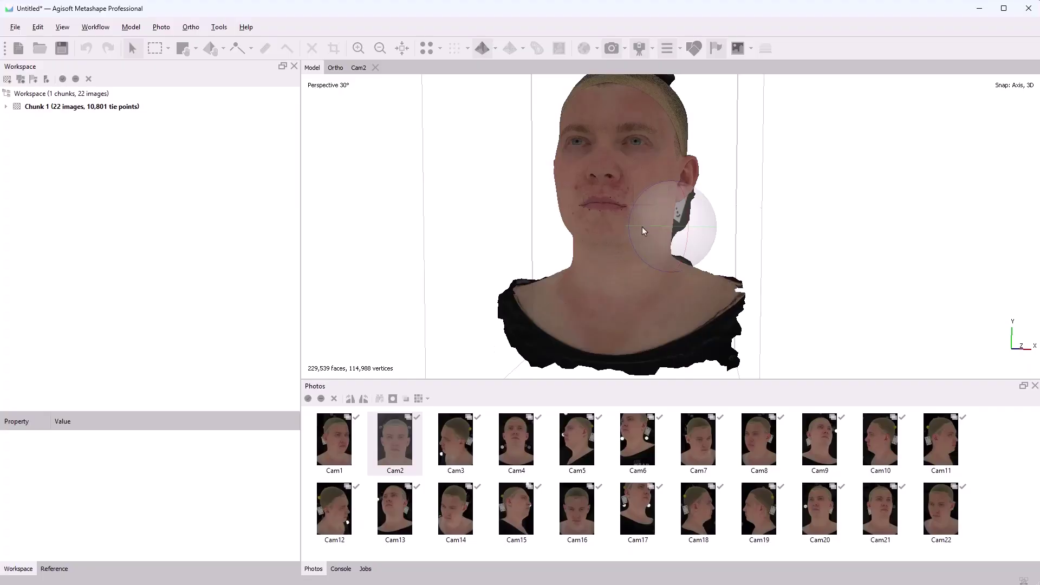
Step: Detect Circular 12 bit markers in all photos with a tolerance of 50, and inspect the targets beside the ear
left_click_drag(643, 232, 701, 237)
scroll(499, 190, "up", 2)
middle_click_drag(498, 193, 517, 241)
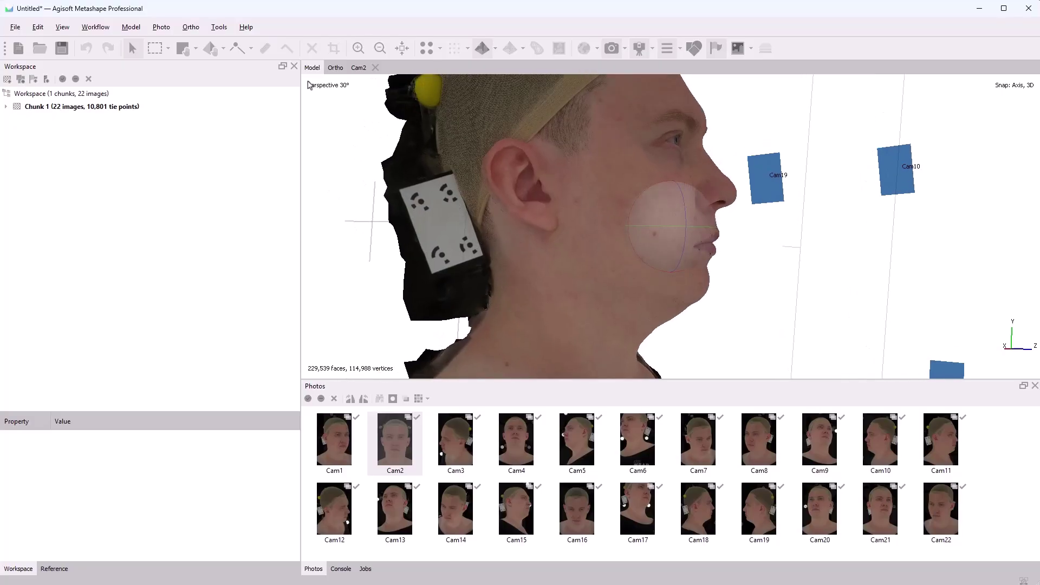
left_click(221, 28)
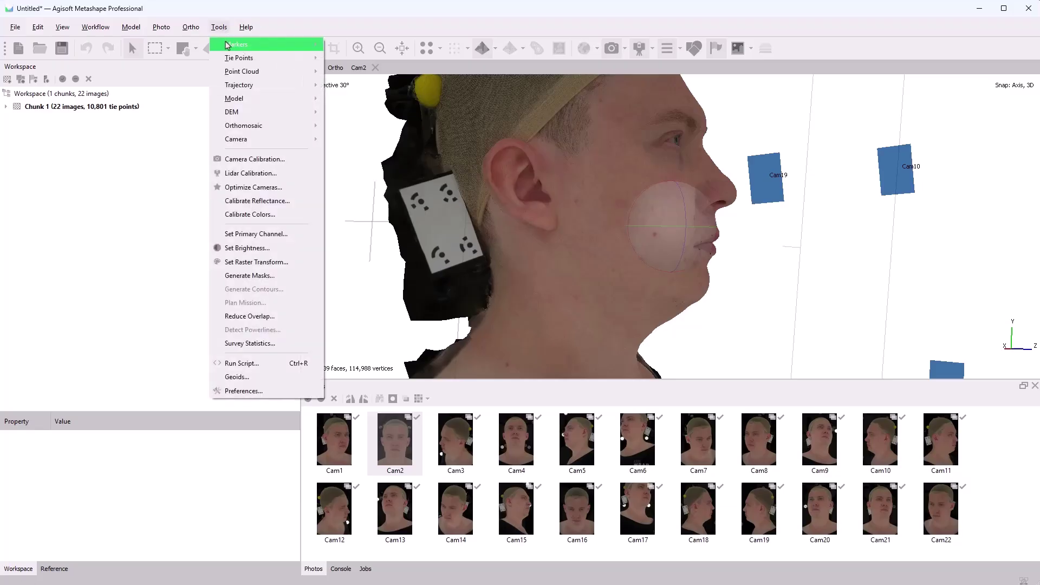
mouse_move(280, 44)
left_click(338, 44)
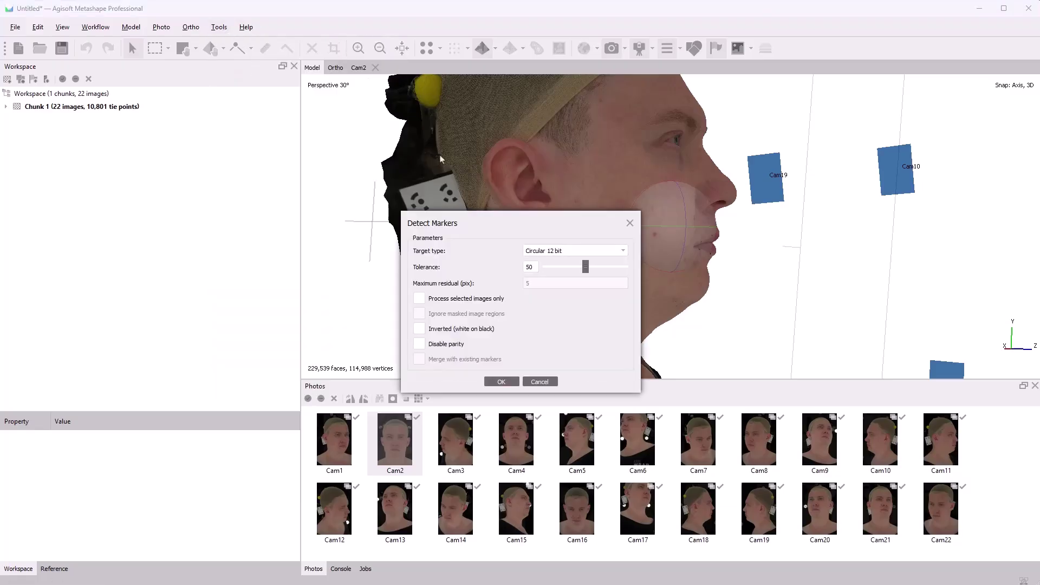
left_click(489, 382)
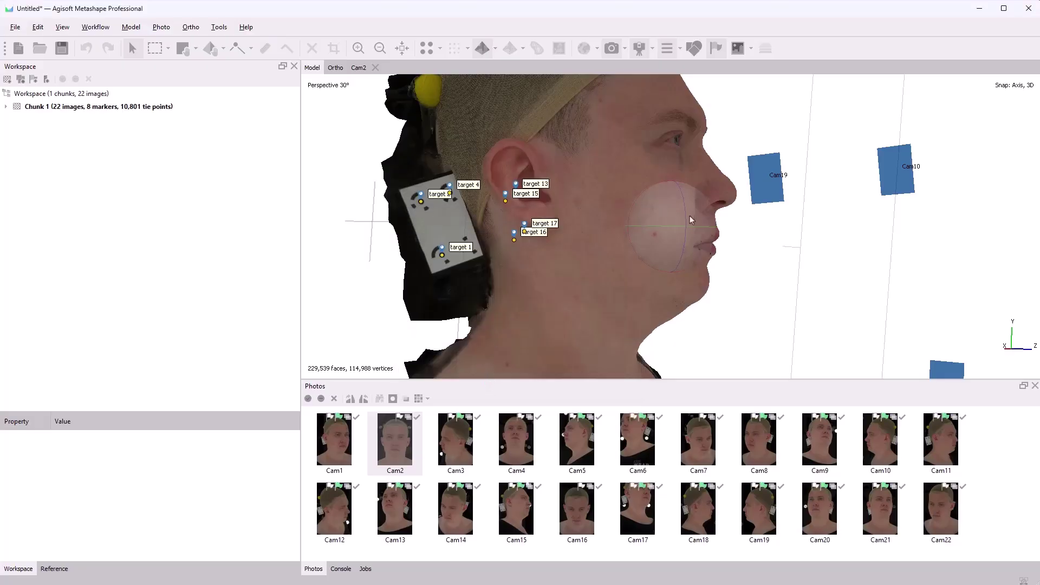
left_click_drag(712, 231, 412, 147)
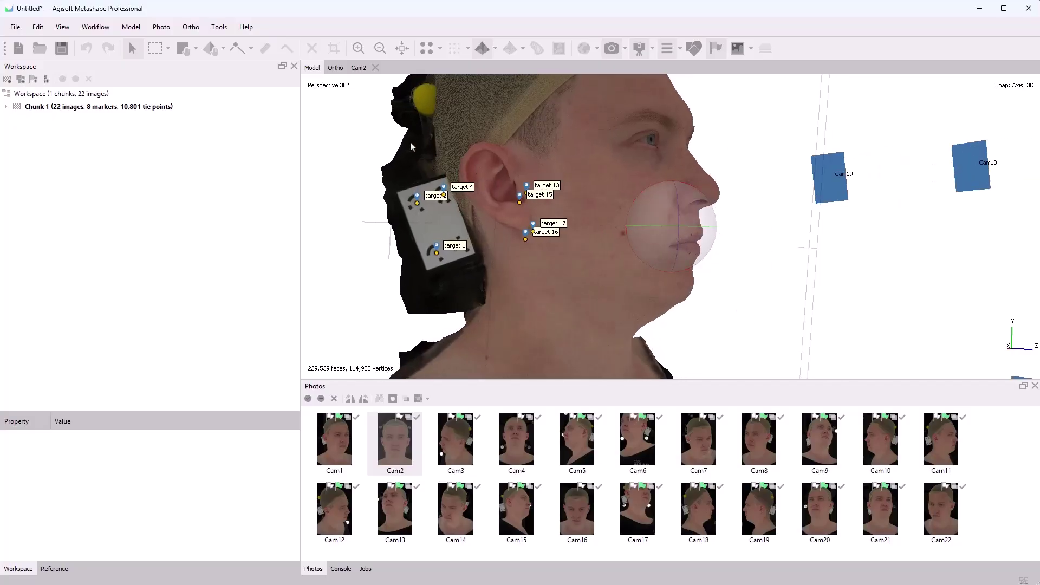
Step: Create a scale bar between target 1 and target 2 and set its source distance to 0.04 m
left_click(60, 569)
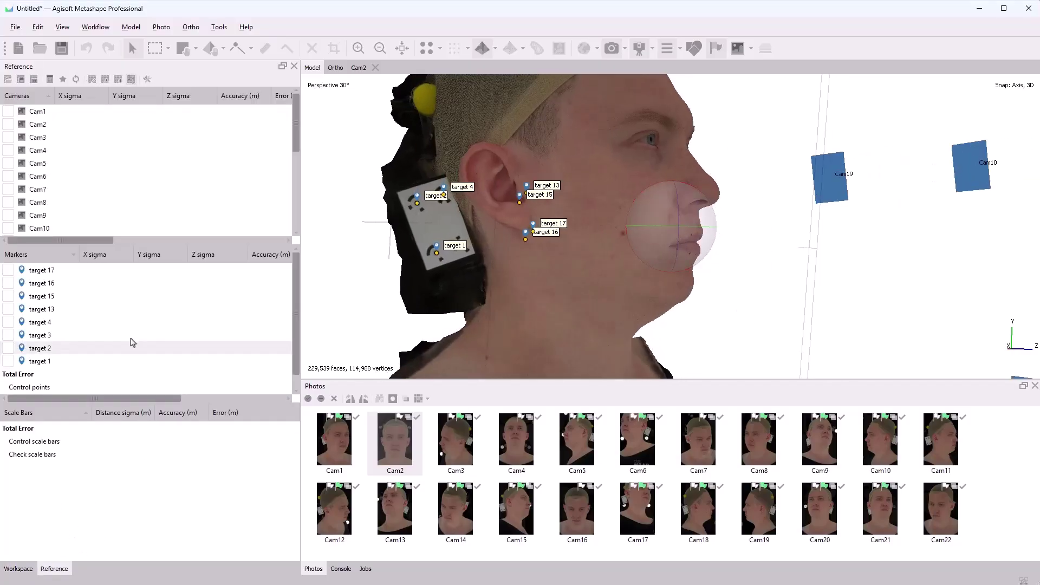
left_click(93, 80)
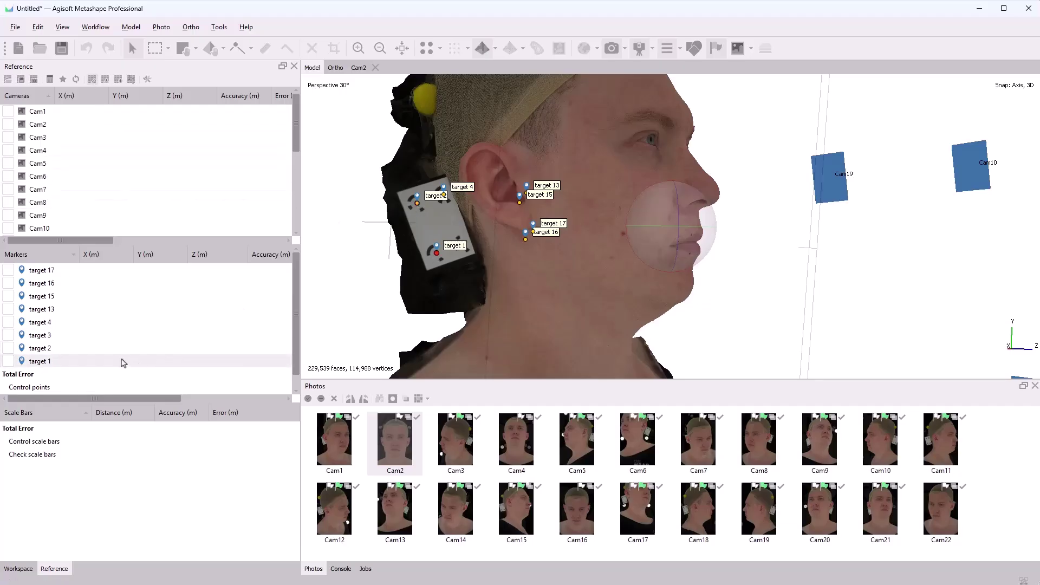
left_click(117, 350, "ctrl")
right_click(117, 350)
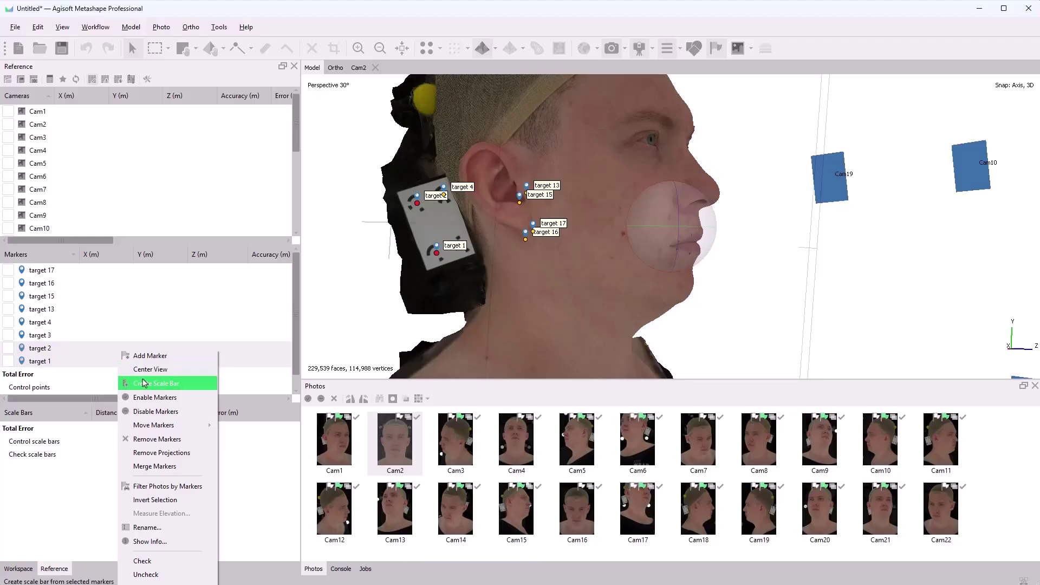
left_click(144, 383)
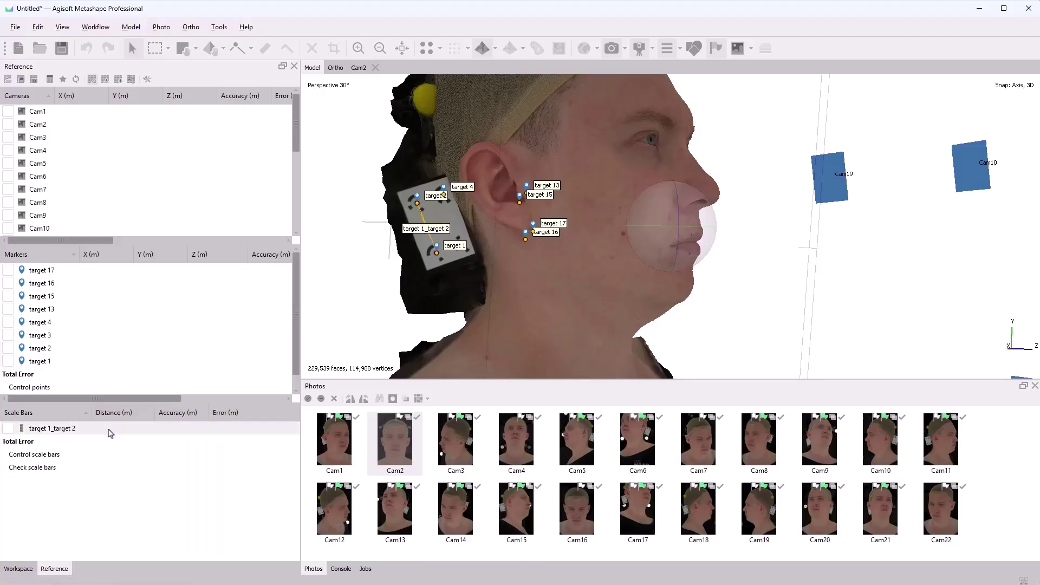
double_click(112, 430)
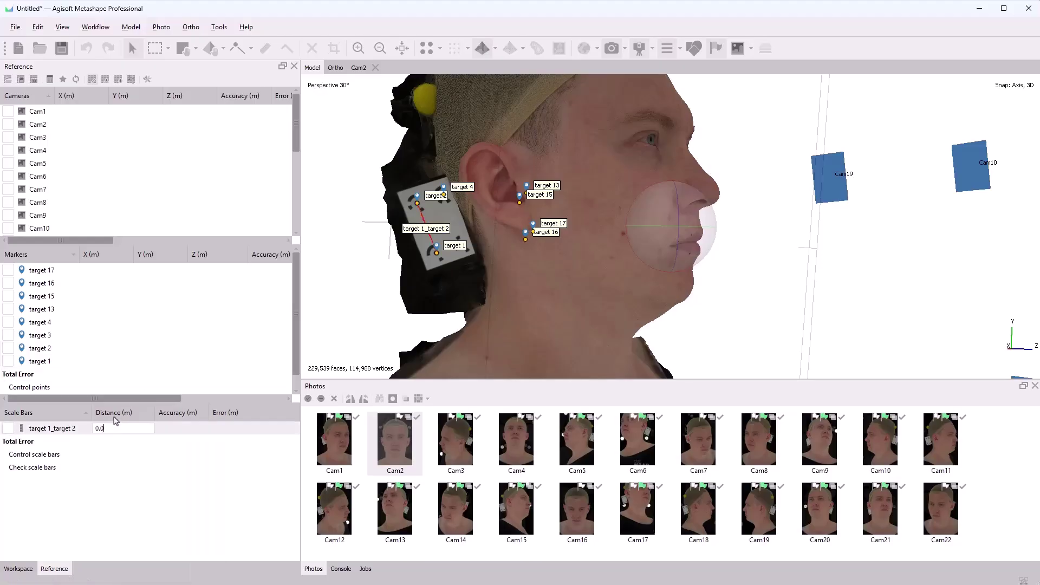
type("0.04")
left_click(141, 487)
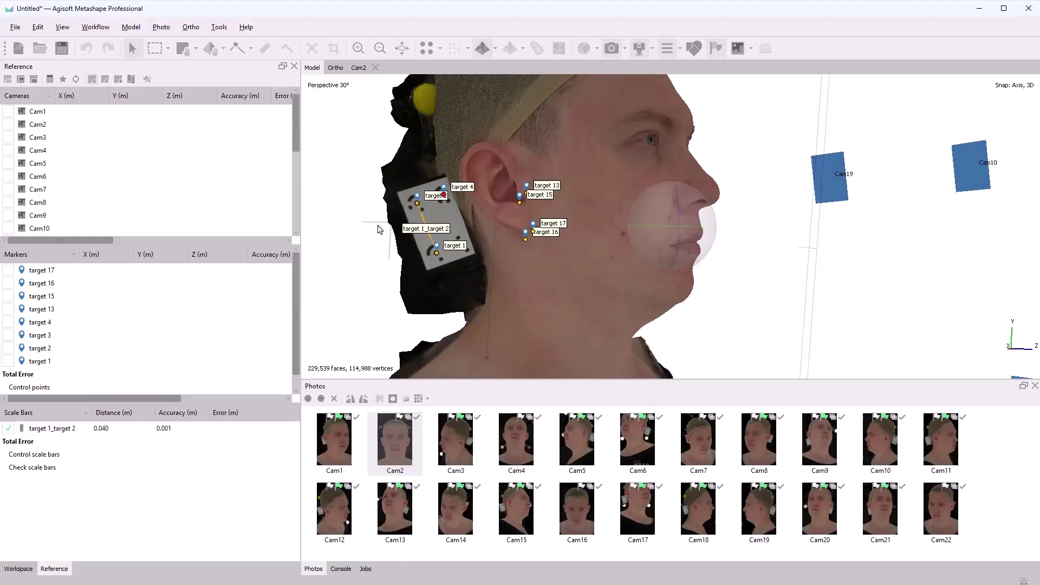
Step: Create a scale bar between target 2 and target 4 and set its distance to 0.02 m
left_click(112, 348)
left_click(112, 323, "ctrl")
right_click(108, 321)
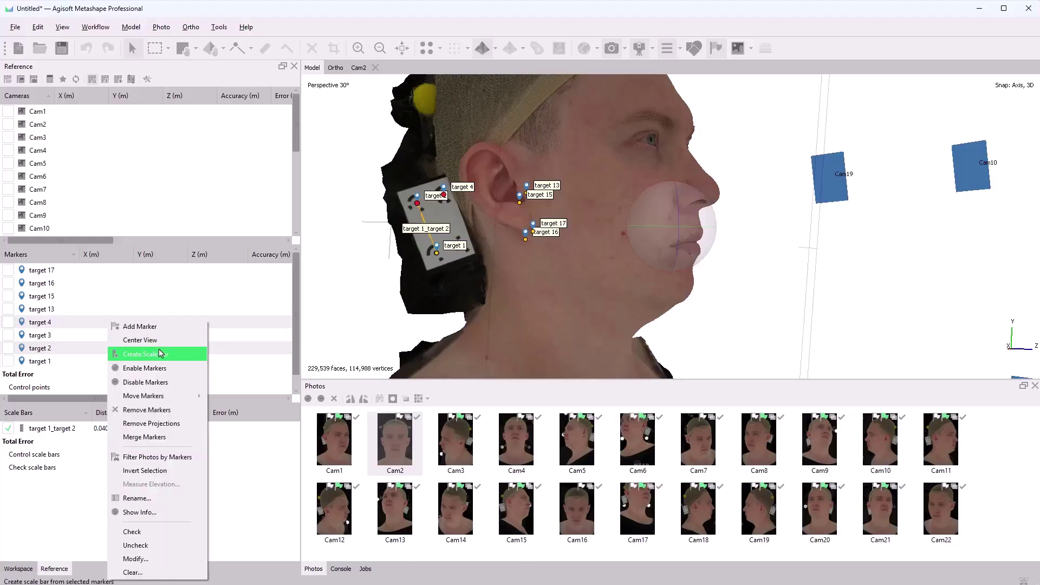
left_click(161, 353)
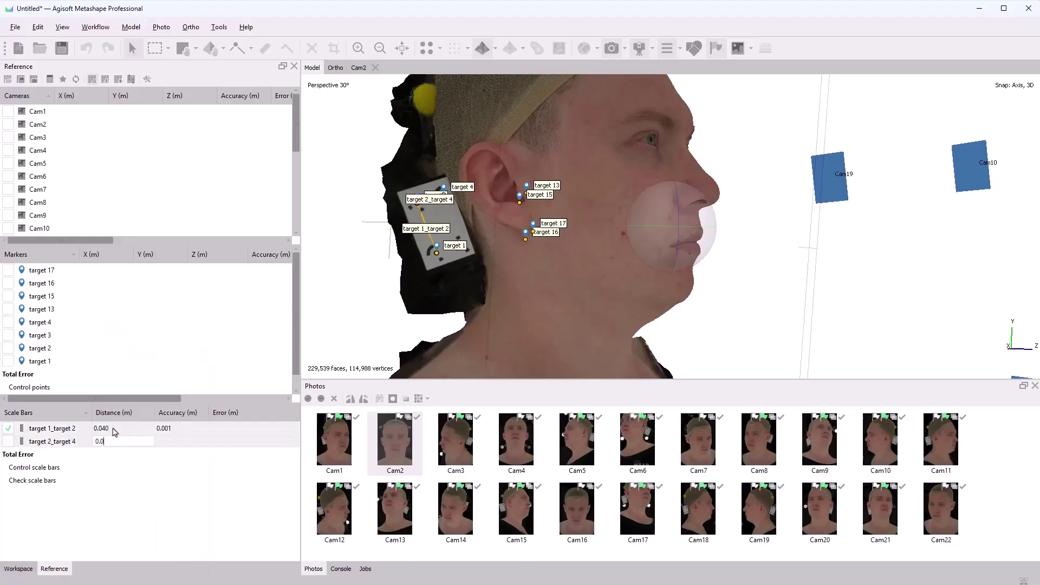
type("0.02")
key("Return")
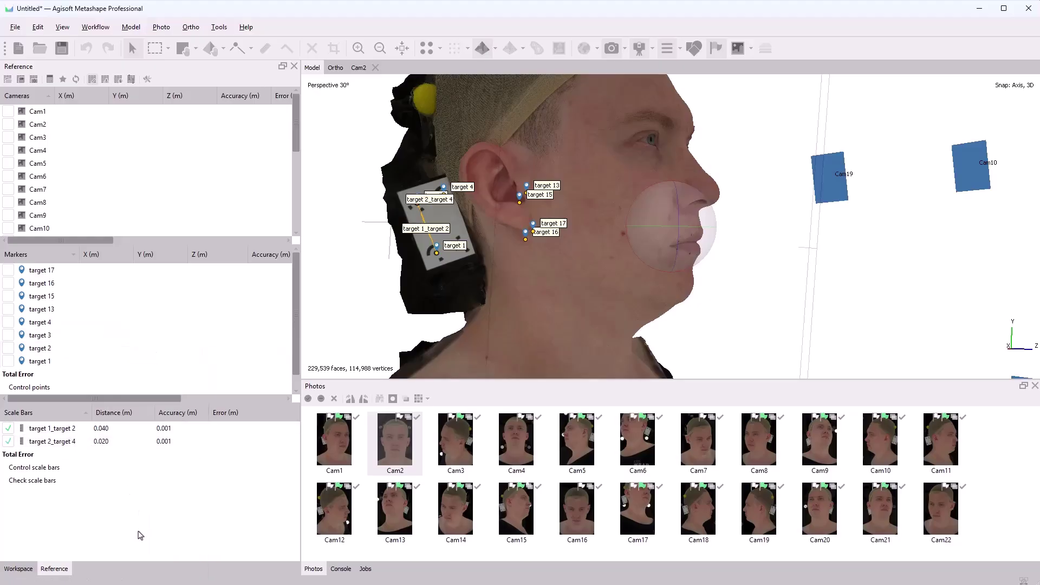
Step: Update the chunk's transform from the marker coordinates and scale bar distances, and check the reoriented head model
left_click_drag(713, 233, 606, 235)
scroll(845, 266, "up", 2)
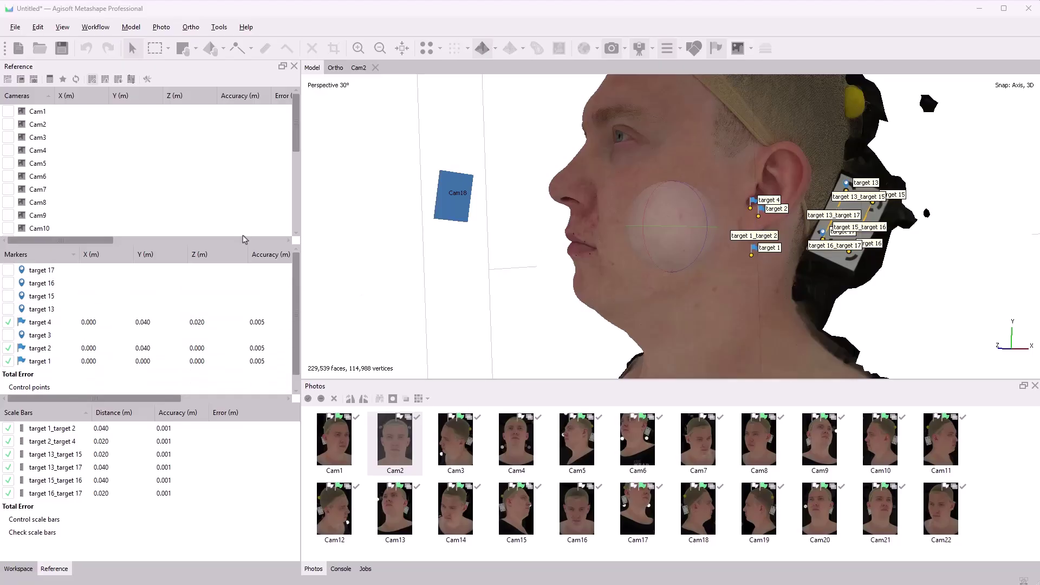
left_click(76, 79)
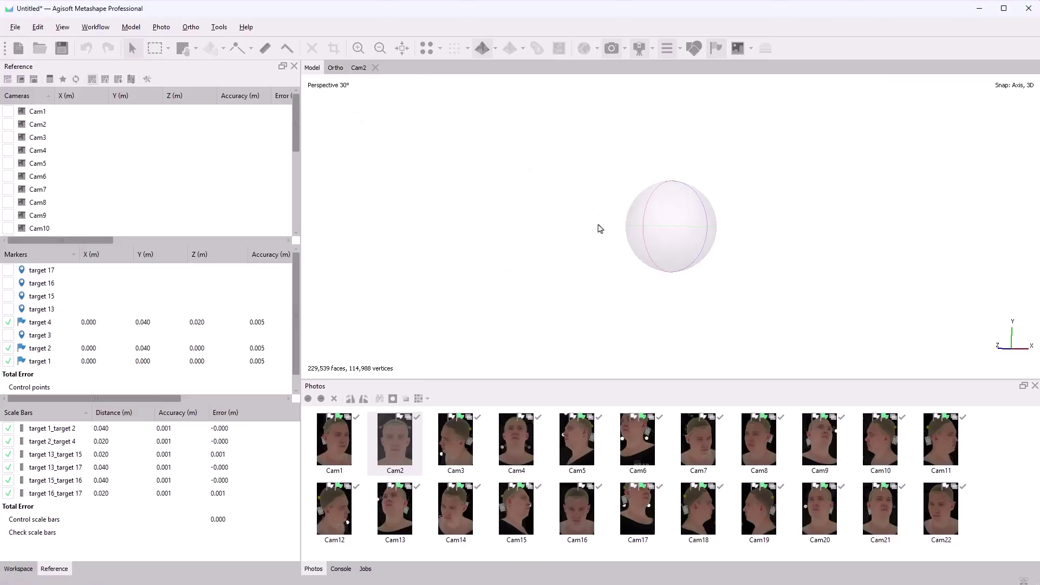
scroll(732, 203, "up", 4)
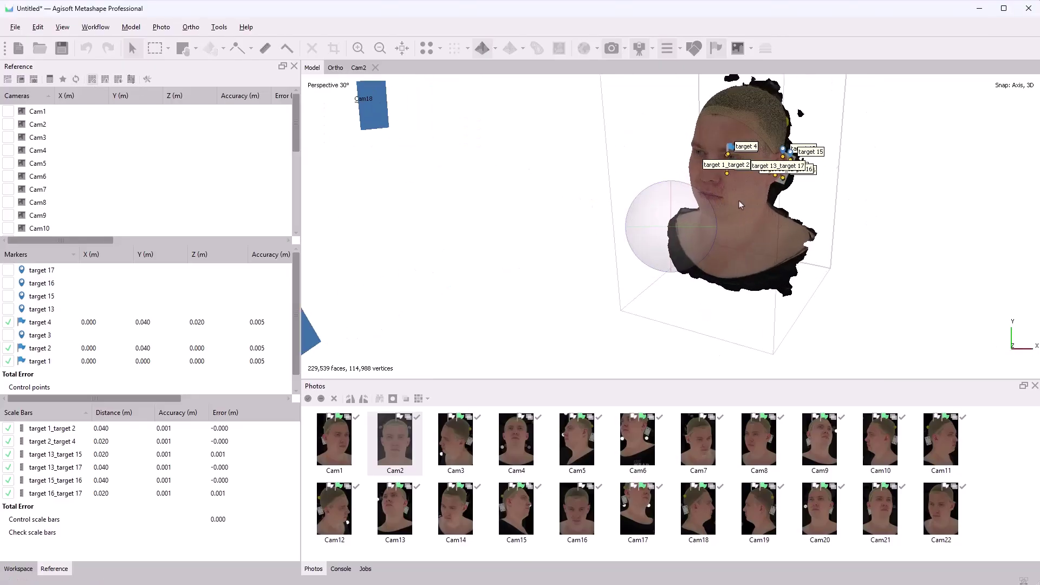
Step: Export the head model as a Wavefront OBJ named NeutralScan in local coordinates, with vertex normals and a JPEG texture
left_click_drag(741, 204, 624, 197)
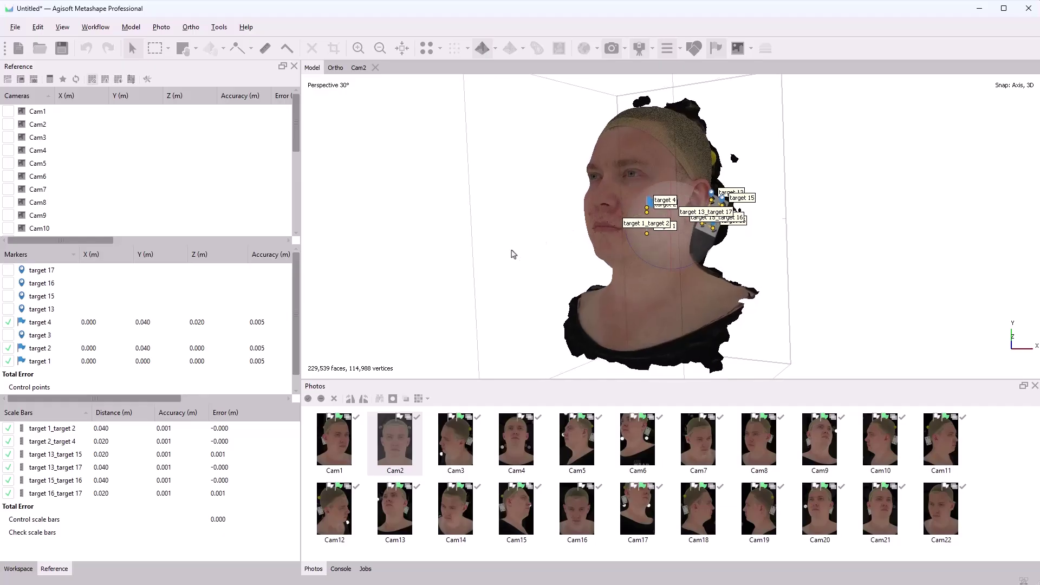
left_click(15, 28)
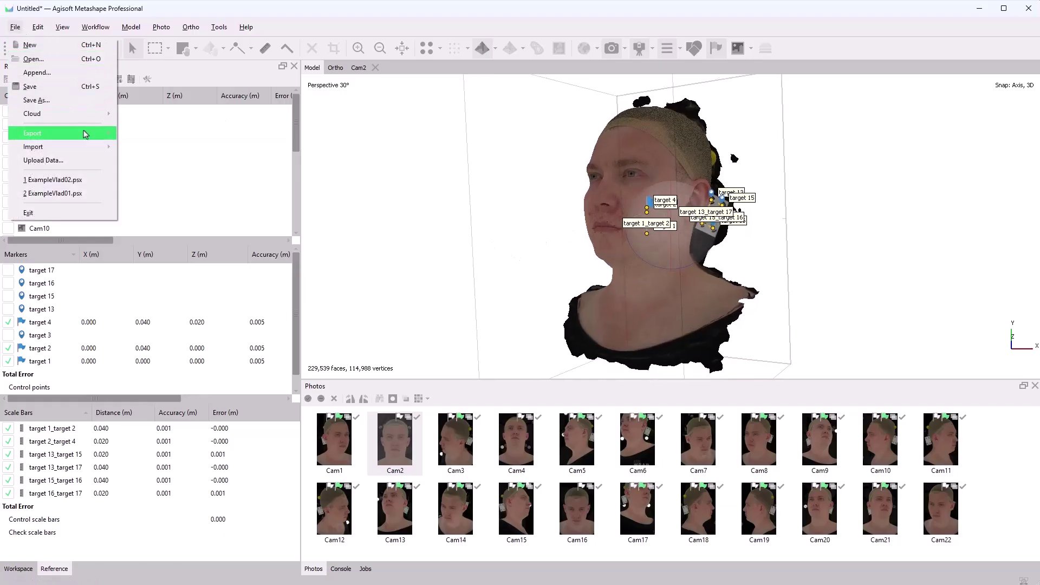
mouse_move(85, 134)
left_click(144, 147)
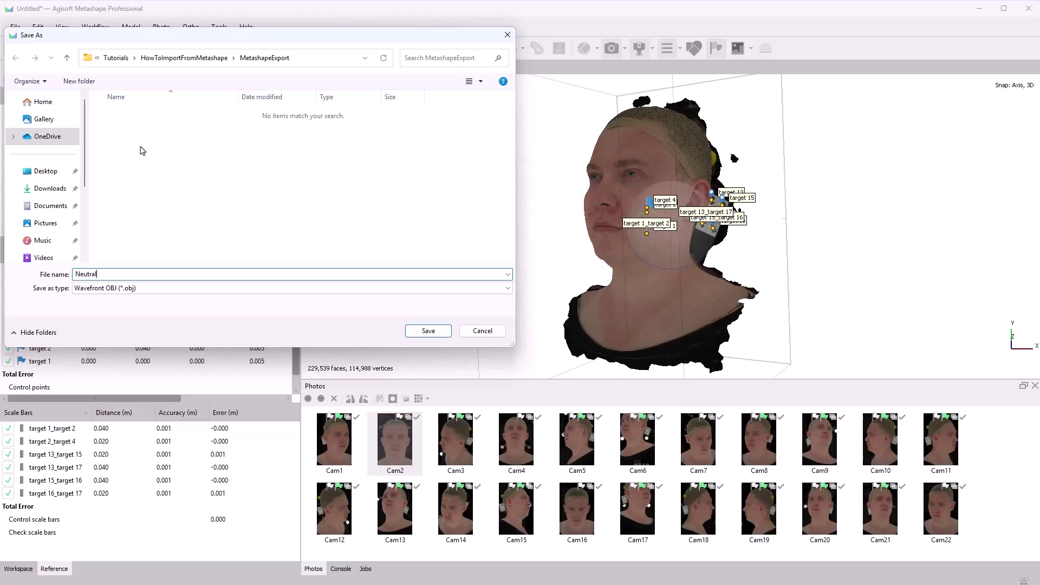
type("NeutralScan")
key("Return")
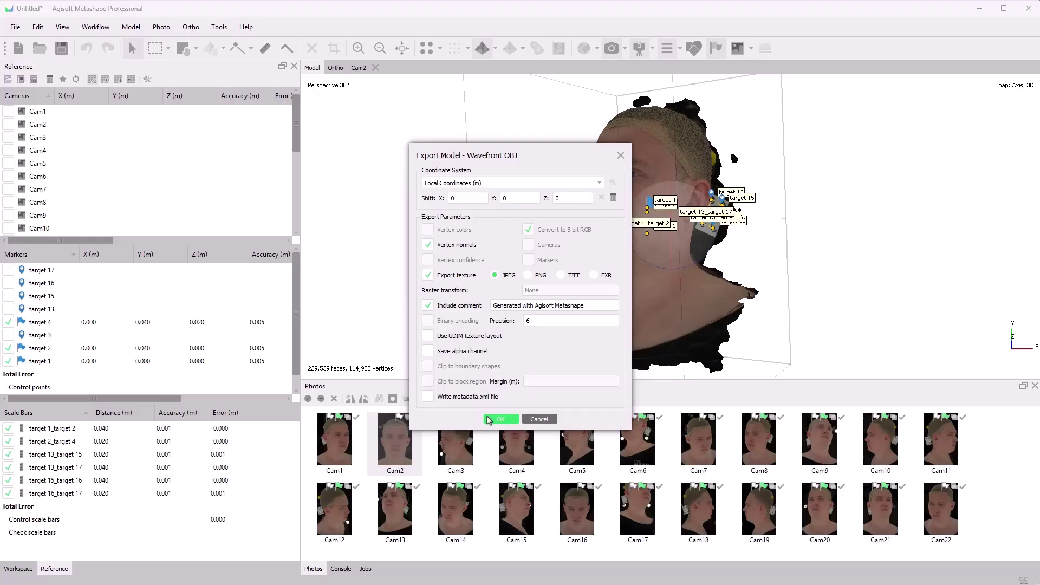
left_click(490, 419)
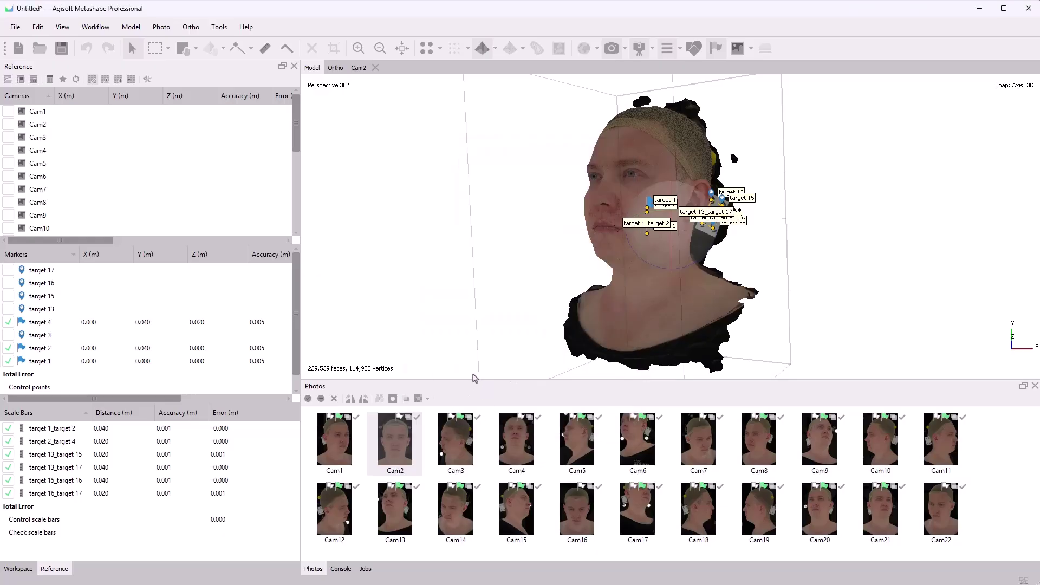
Step: Export the cameras in Agisoft XML format as NeutralCameras in the MetashapeExport folder
left_click(15, 28)
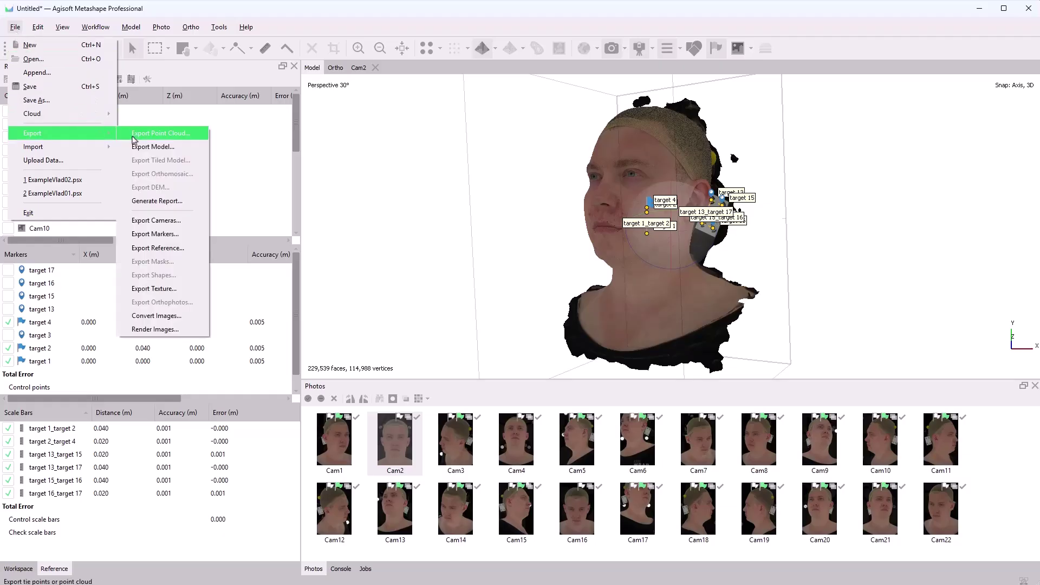
left_click(179, 225)
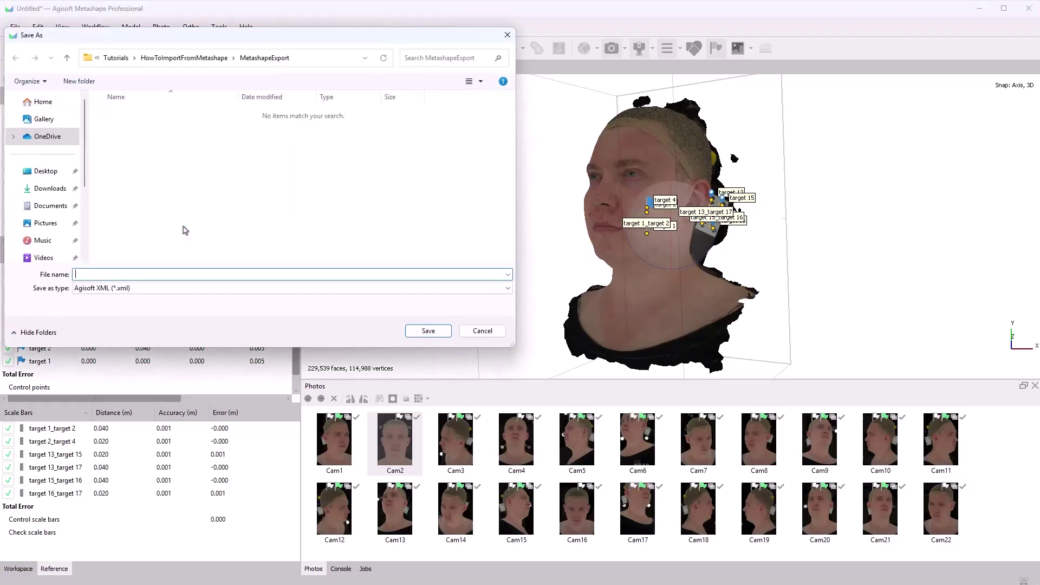
key("Return")
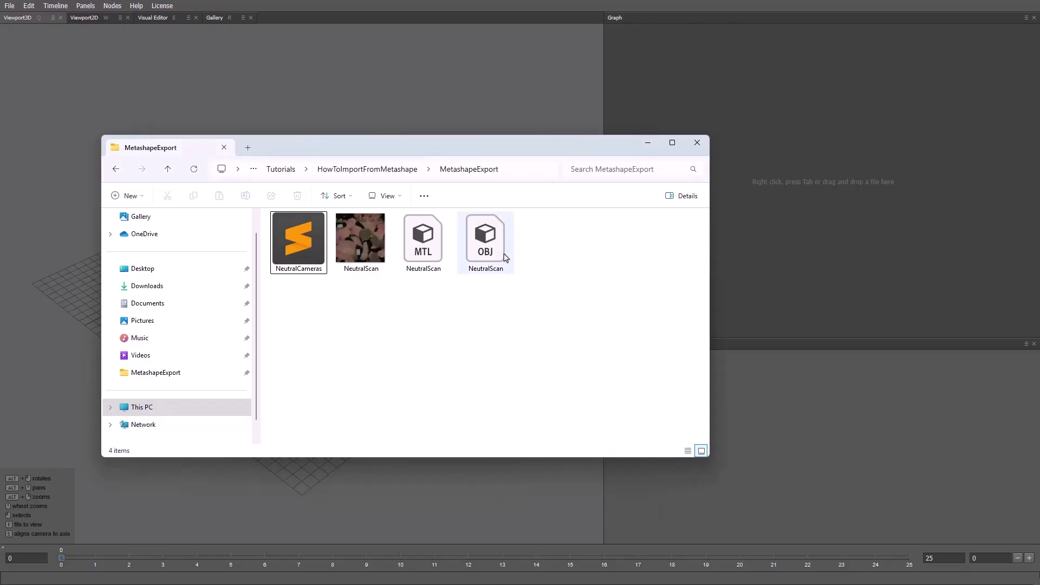
Step: Switch to Wrap, load NeutralScan.obj and its texture image from the MetashapeExport folder, and connect the texture to the geometry
left_click(490, 241)
left_click_drag(492, 242, 751, 236)
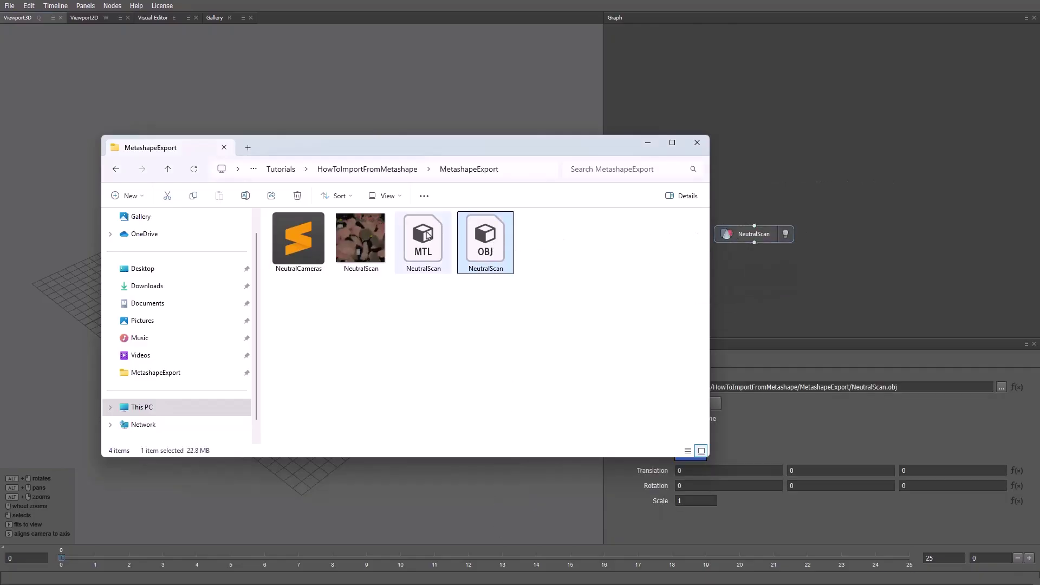
left_click_drag(360, 239, 753, 205)
left_click(753, 235)
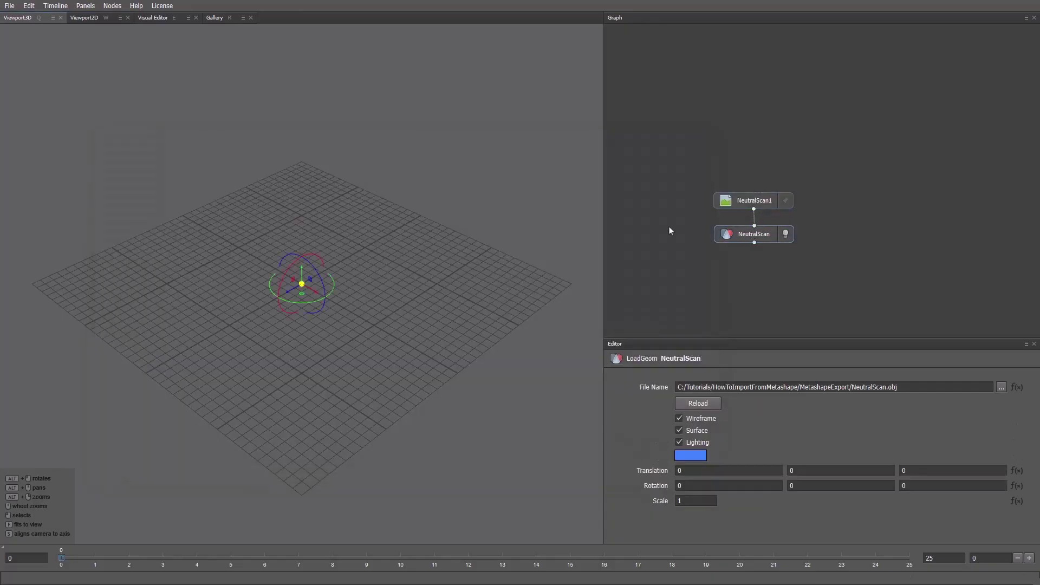
Step: Frame the scan in the 3D view, turn off its wireframe and lighting, and check the textured face from the front
key("f")
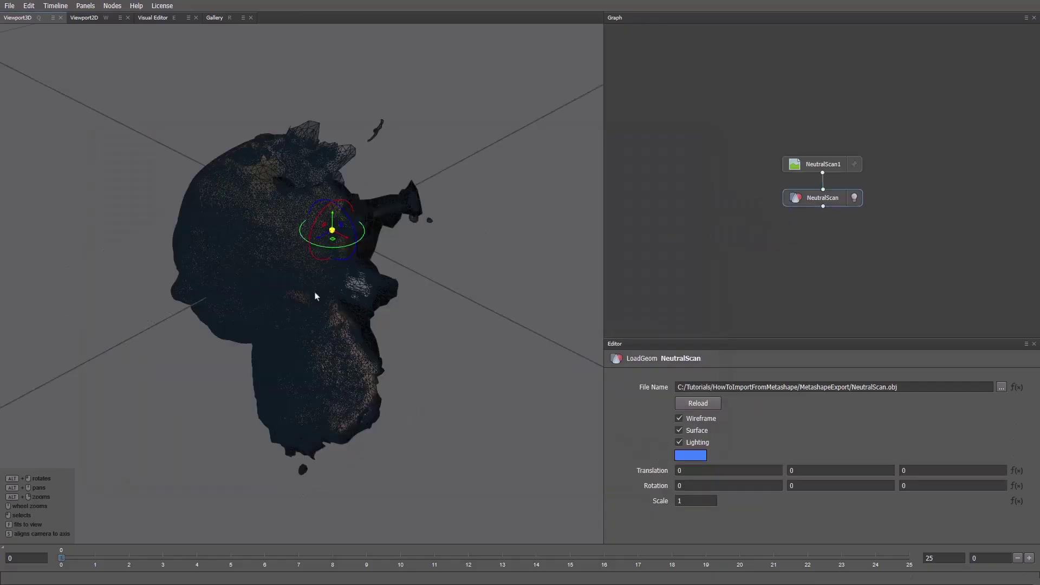
left_click(678, 420)
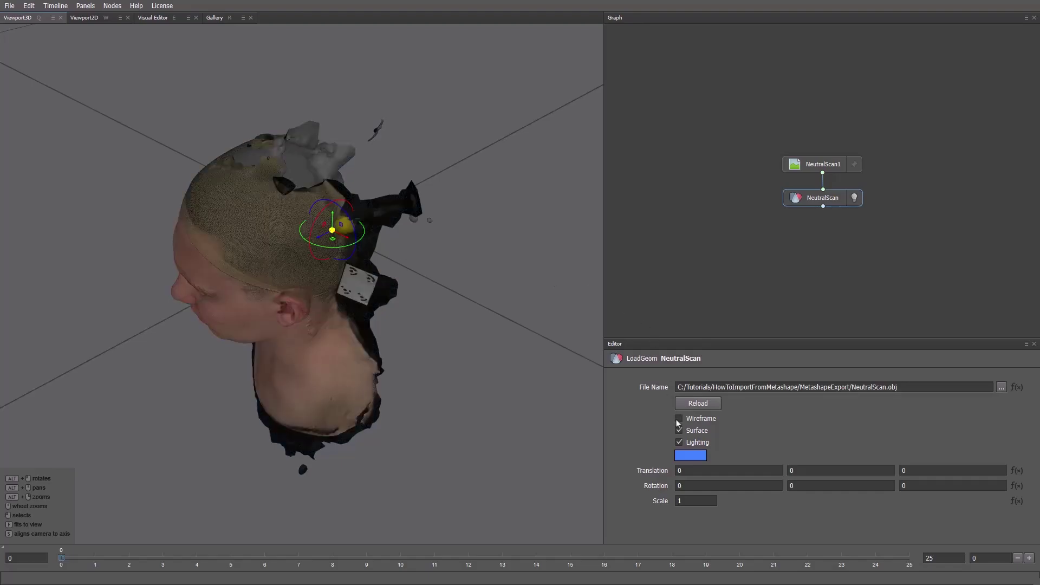
left_click(679, 443)
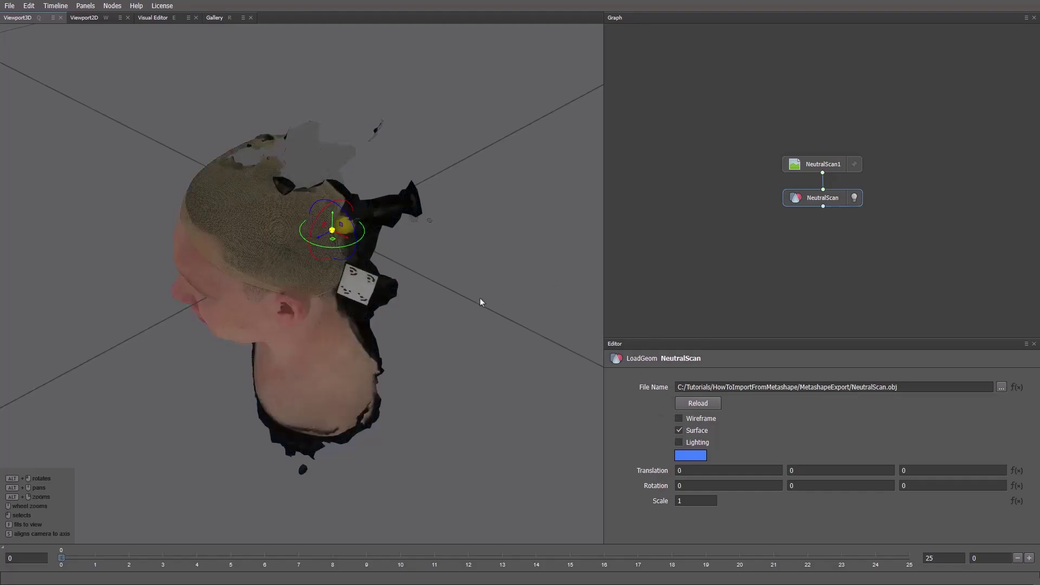
left_click_drag(327, 369, 472, 301, "alt")
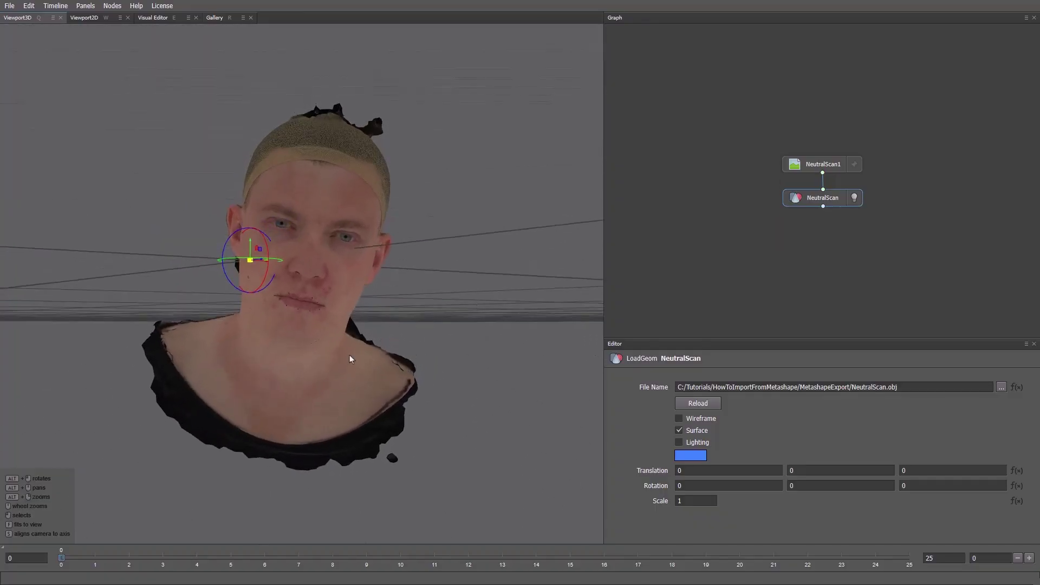
scroll(350, 357, "up", 3)
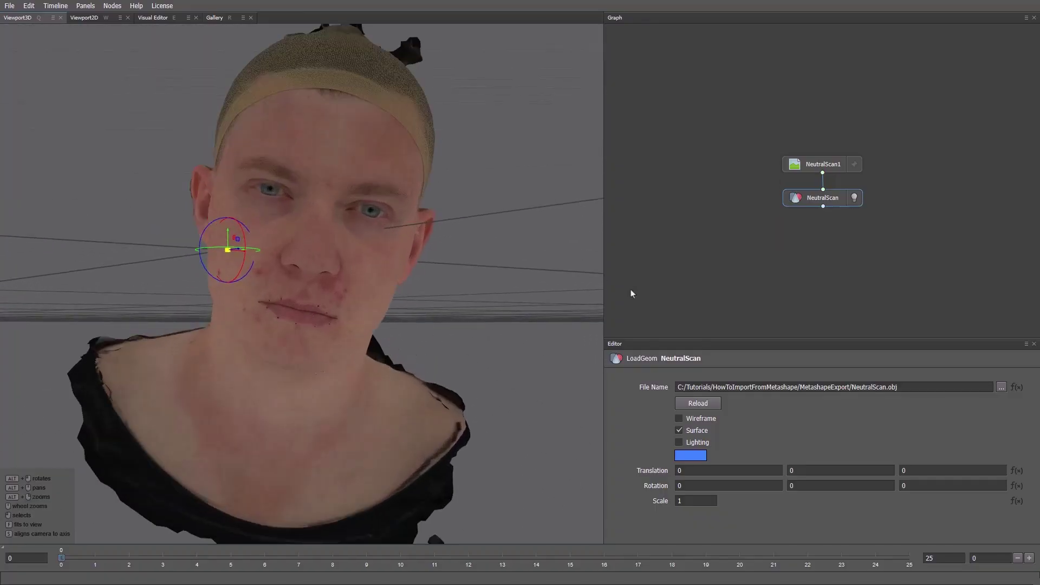
Step: Load NeutralCameras.xml into the graph beside the scan nodes and choose Cam2 as the imported camera
middle_click_drag(883, 269, 760, 269)
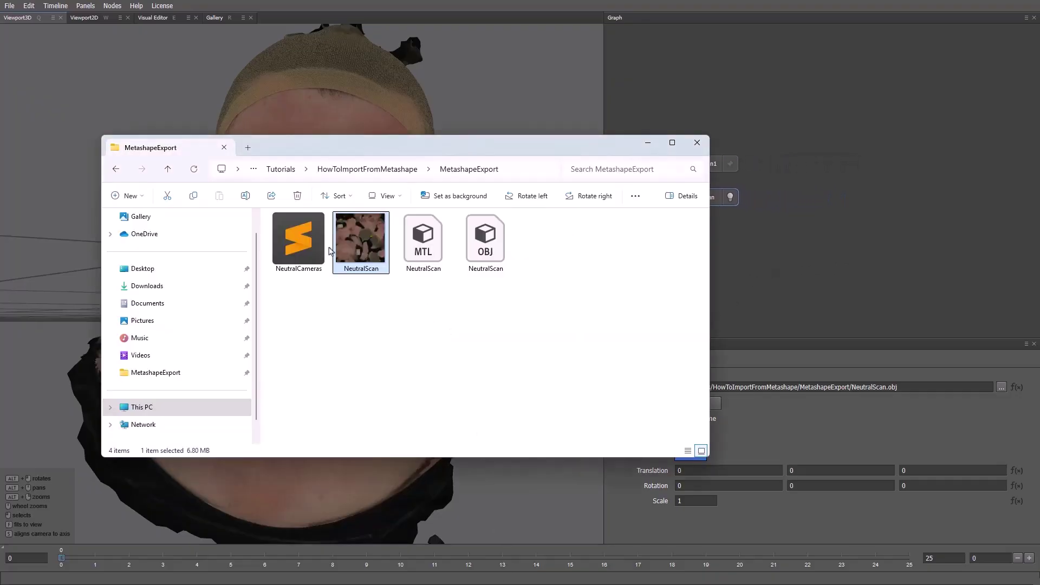
left_click_drag(299, 238, 921, 162)
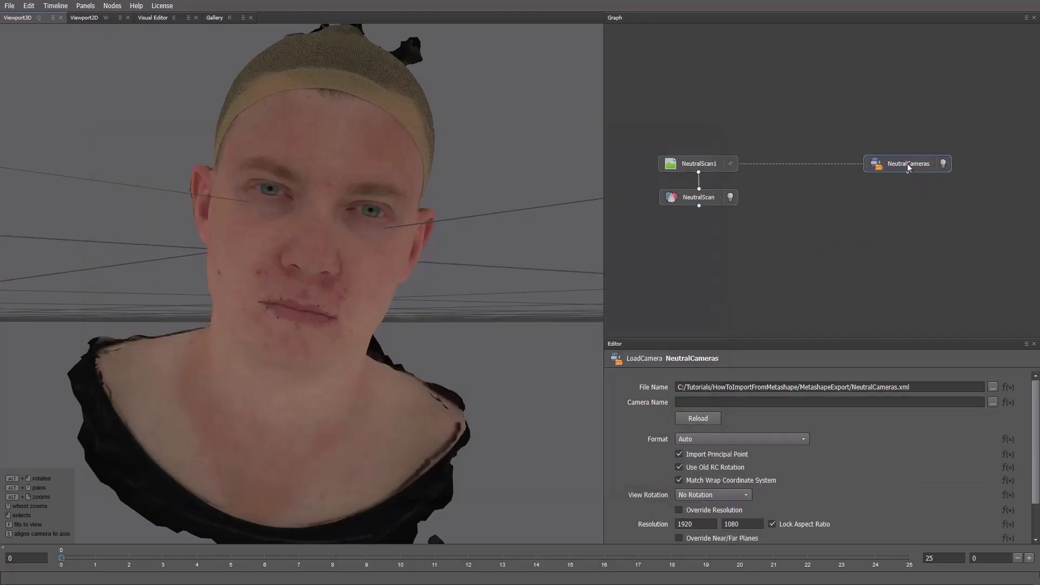
left_click(993, 404)
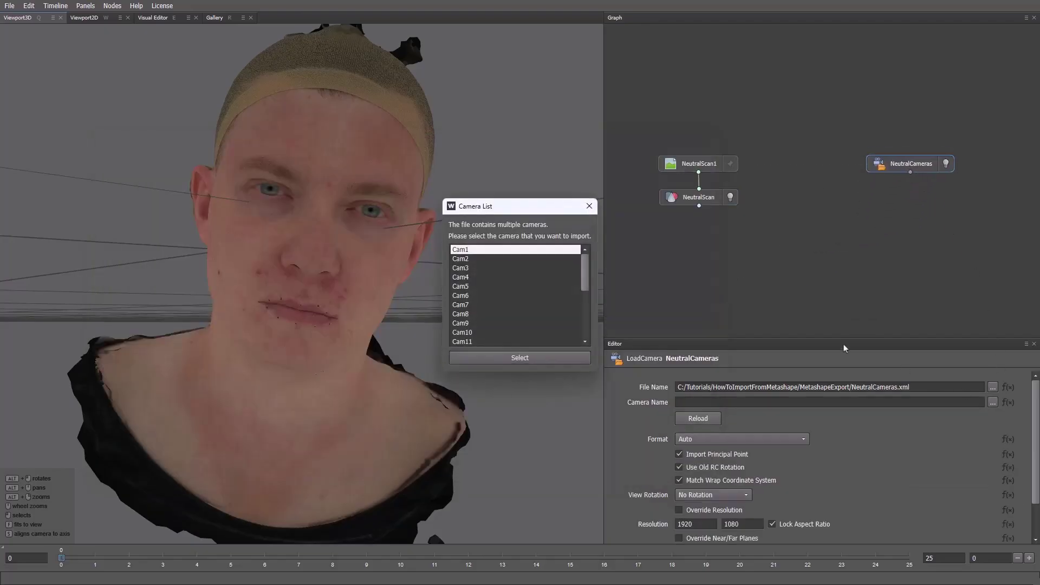
double_click(537, 262)
Step: Enable the near/far plane override on the loaded camera and open its near plane value for editing
scroll(315, 201, "down", 5)
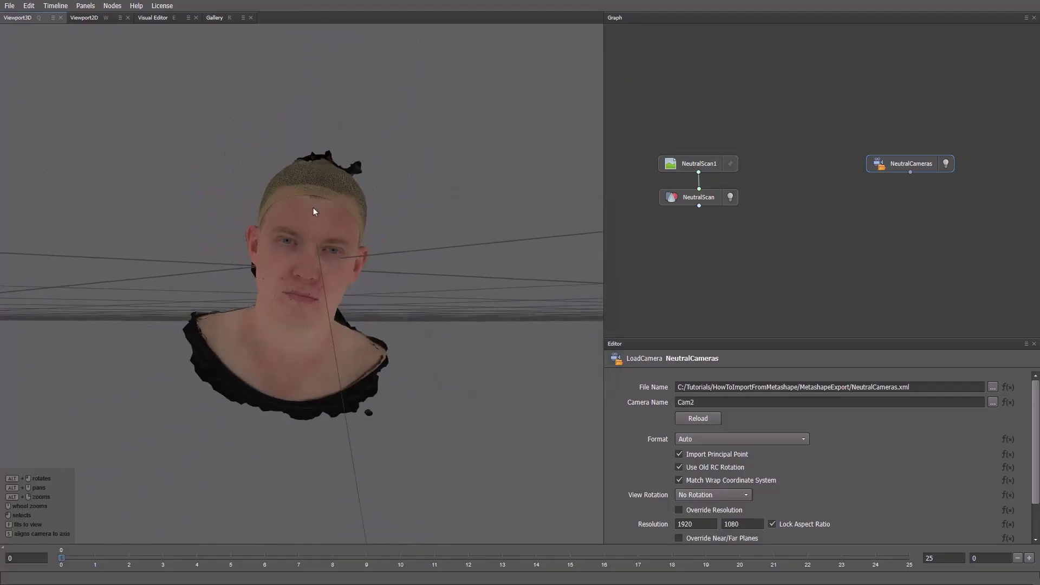
scroll(315, 244, "down", 3)
scroll(318, 332, "up", 8)
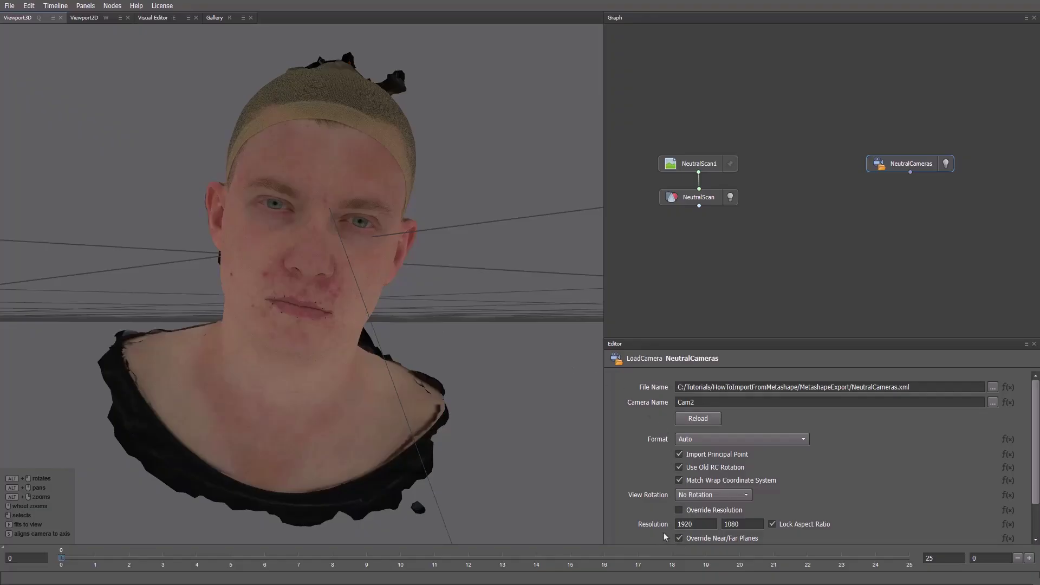
scroll(663, 532, "down", 2)
double_click(687, 510)
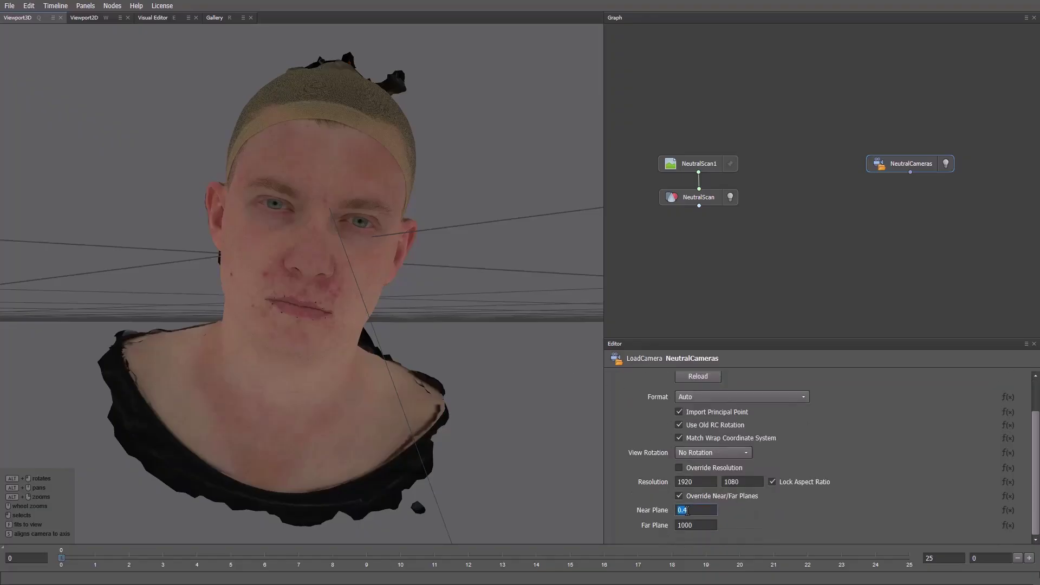
scroll(658, 510, "up", 2)
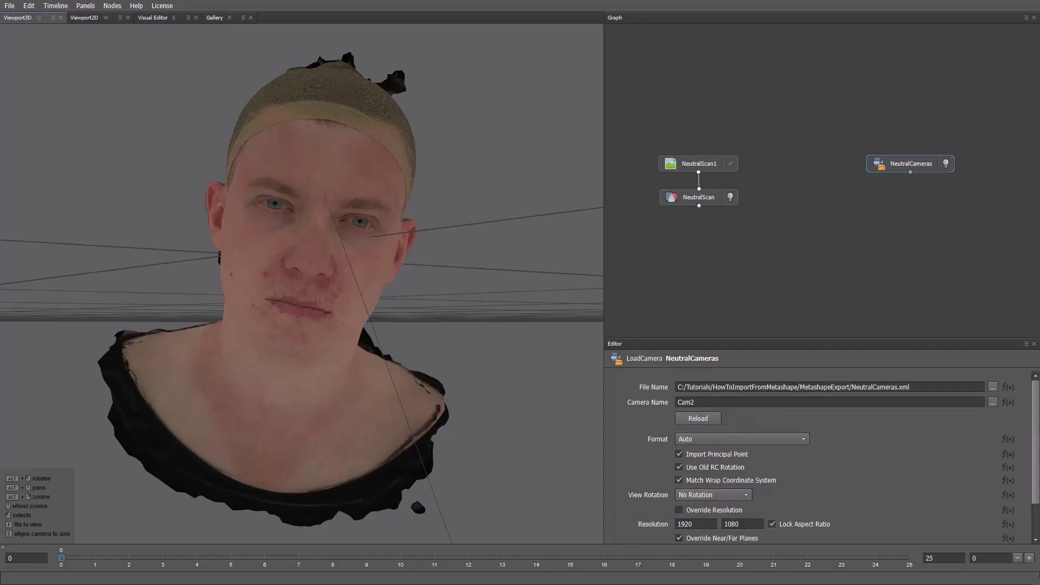
Step: Load the Cam2.jpg photo from the PhotoSet folder, place it next to the camera node, and show it in the 2D view
key("alt+Tab")
left_click(382, 170)
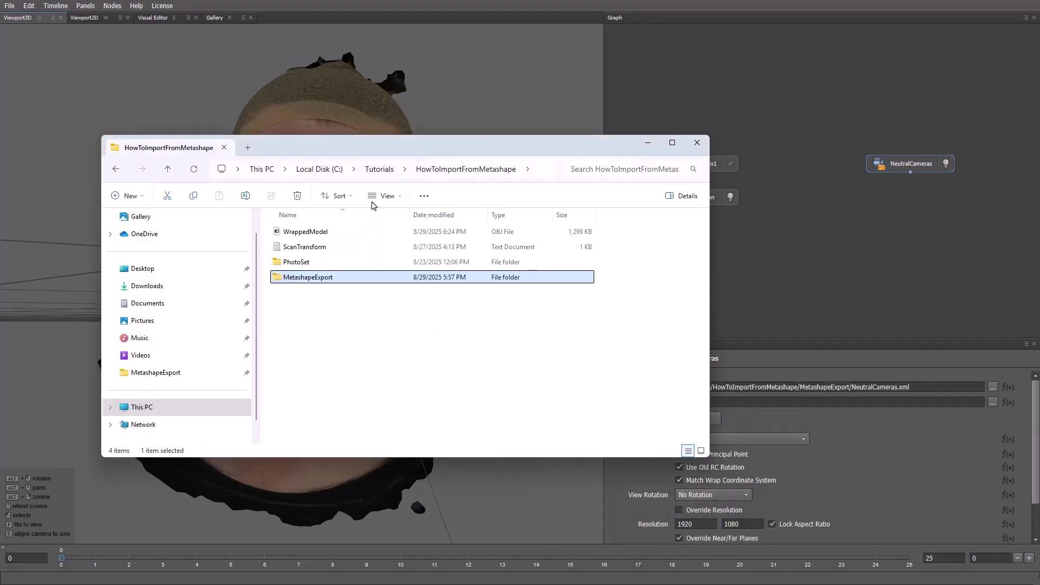
double_click(352, 252)
left_click_drag(352, 253, 793, 171)
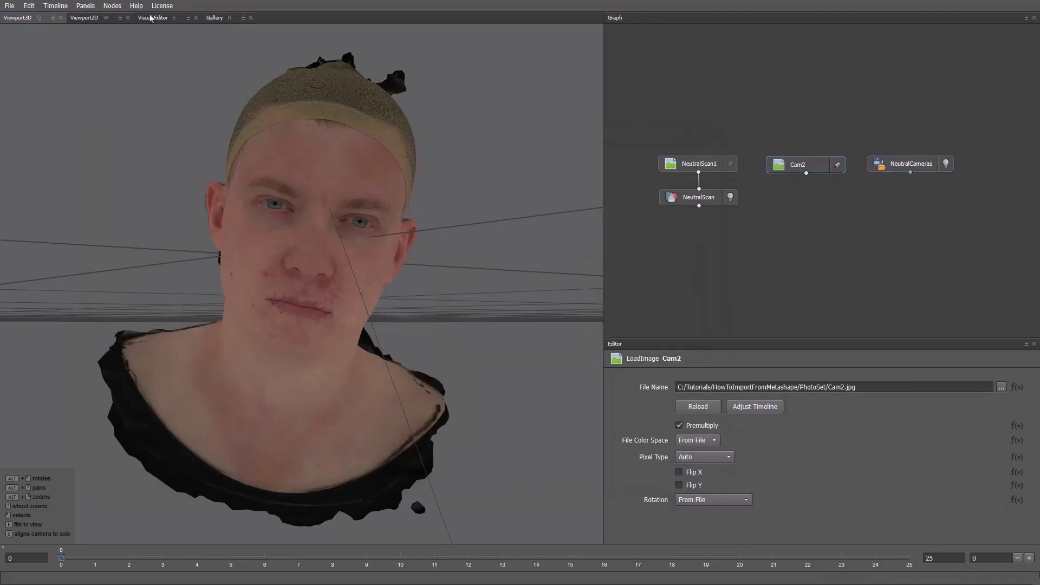
left_click(105, 18)
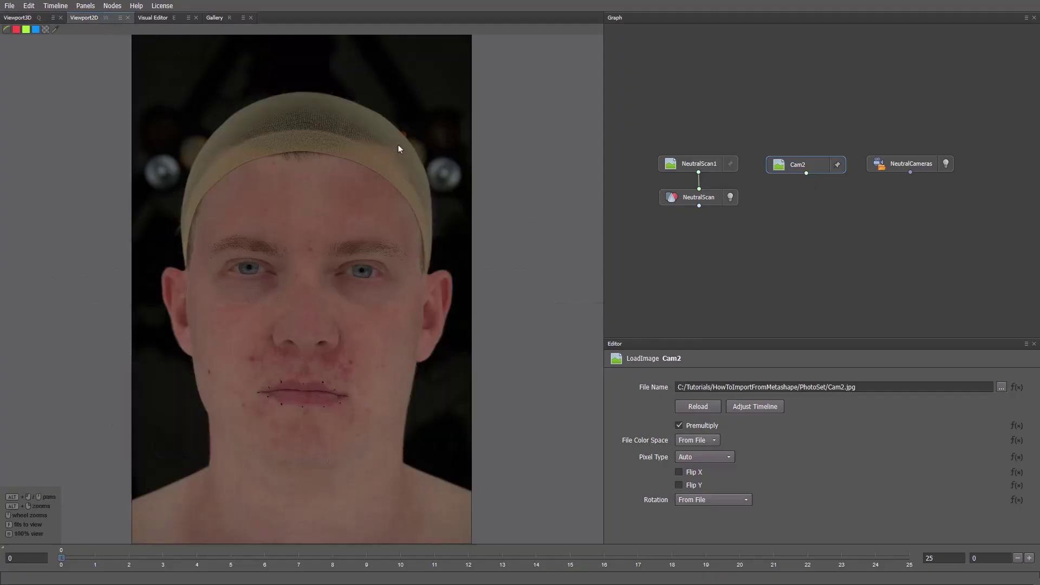
left_click_drag(803, 171, 802, 168)
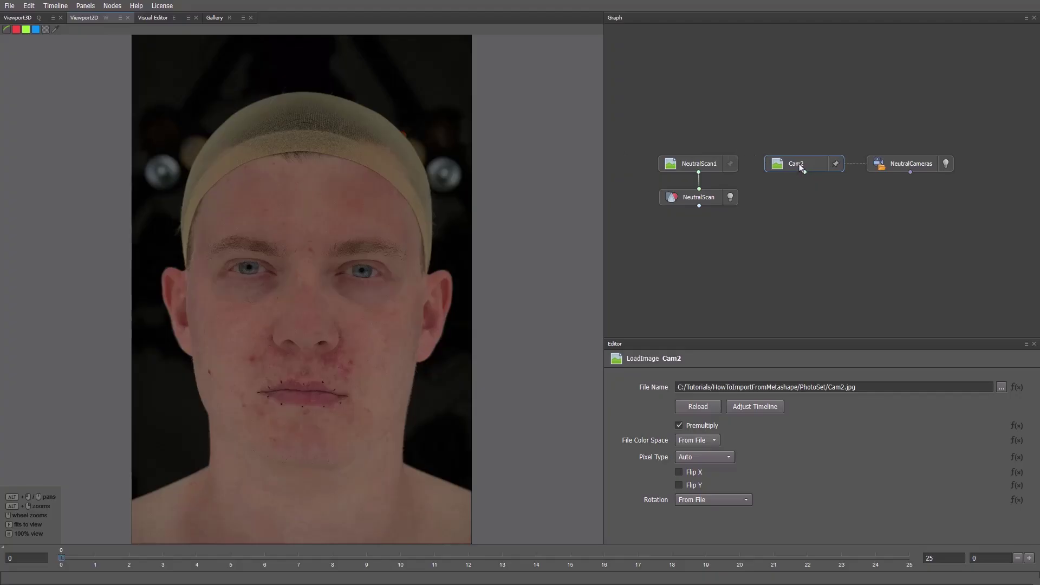
Step: Add an UndistortImage node below the Cam2 photo and connect it to the photo and the NeutralCameras node
right_click(808, 203)
type("undist")
key("Return")
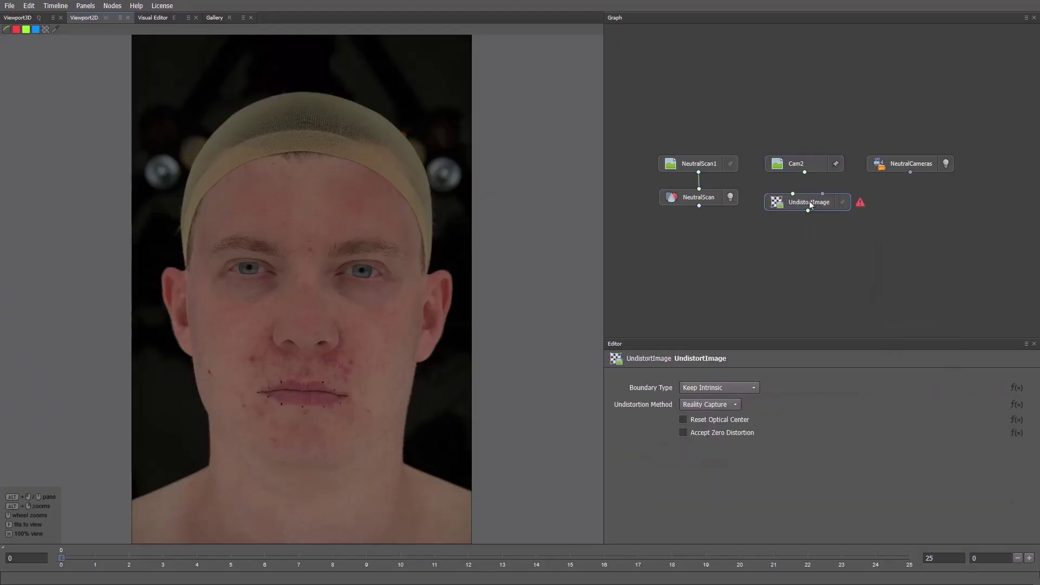
left_click_drag(808, 205, 911, 173)
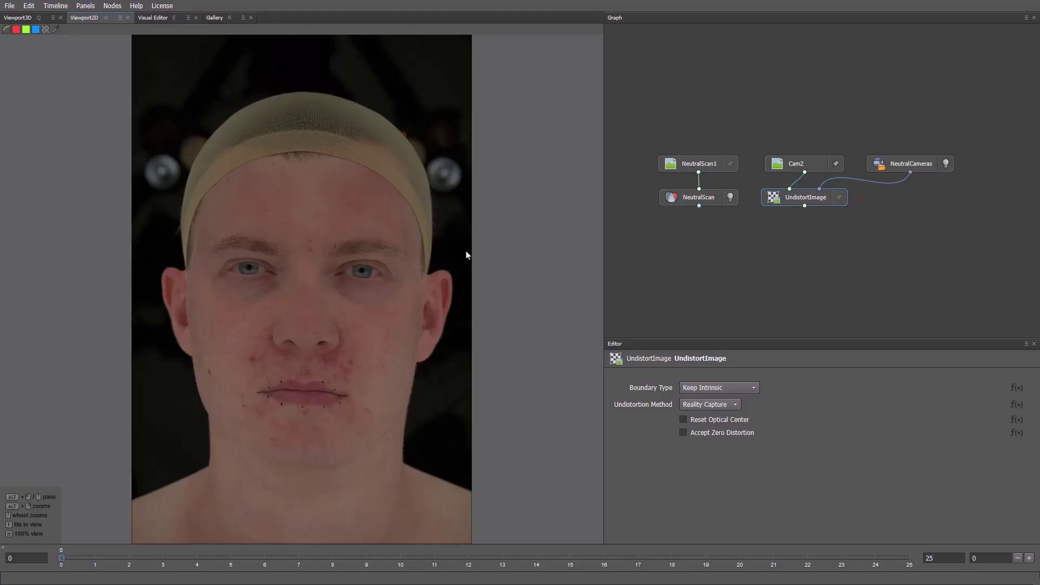
Step: Show the undistorted image in the 2D view and compare it with the original Cam2 photo
left_click(840, 202)
key("ctrl+z")
key("ctrl+y")
key("ctrl+z")
key("ctrl+y")
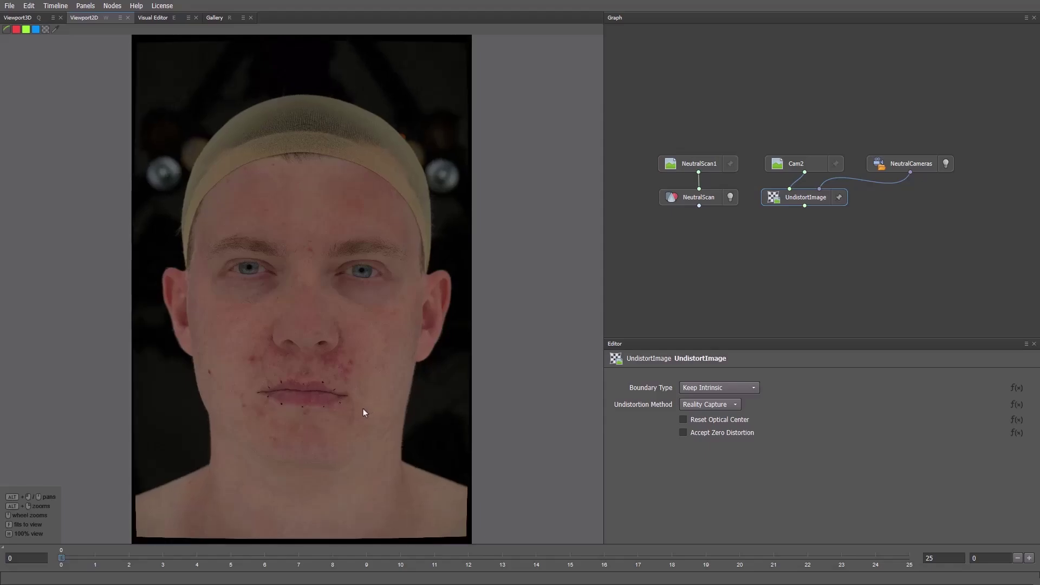
Step: Add an UndistortCamera node below NeutralCameras and connect it to the loaded camera
key("Tab")
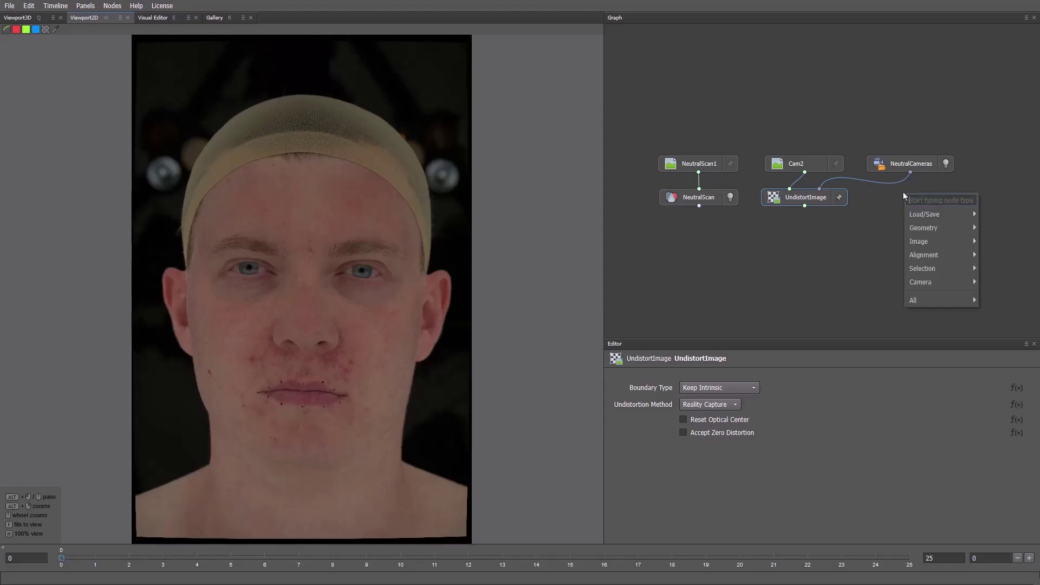
type("undc")
key("Return")
left_click_drag(905, 194, 910, 172)
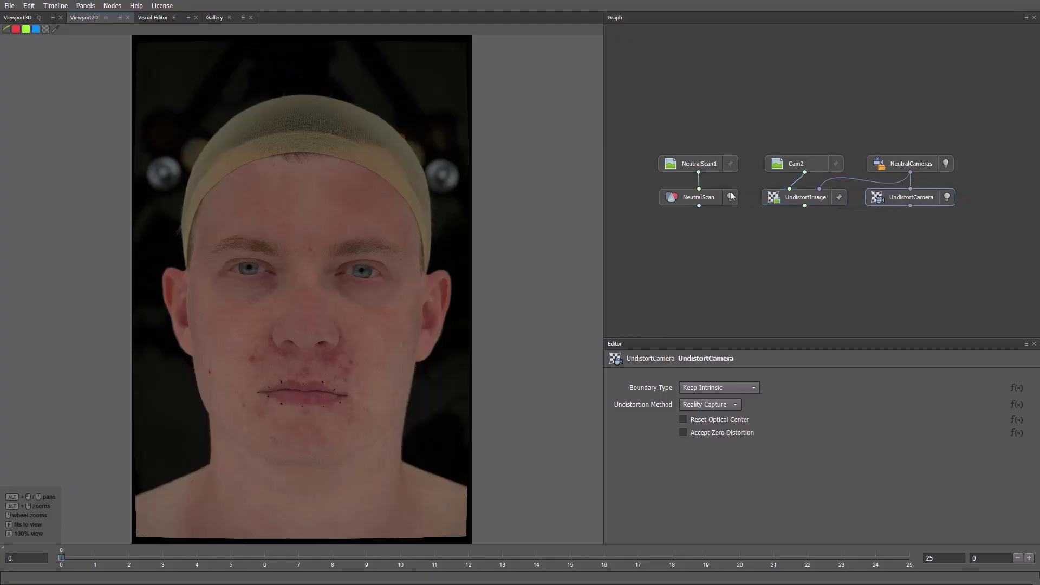
Step: Add a Render node, connect it to the NeutralScan geometry and the undistorted camera, and show the render in the 2D view
right_click(700, 302)
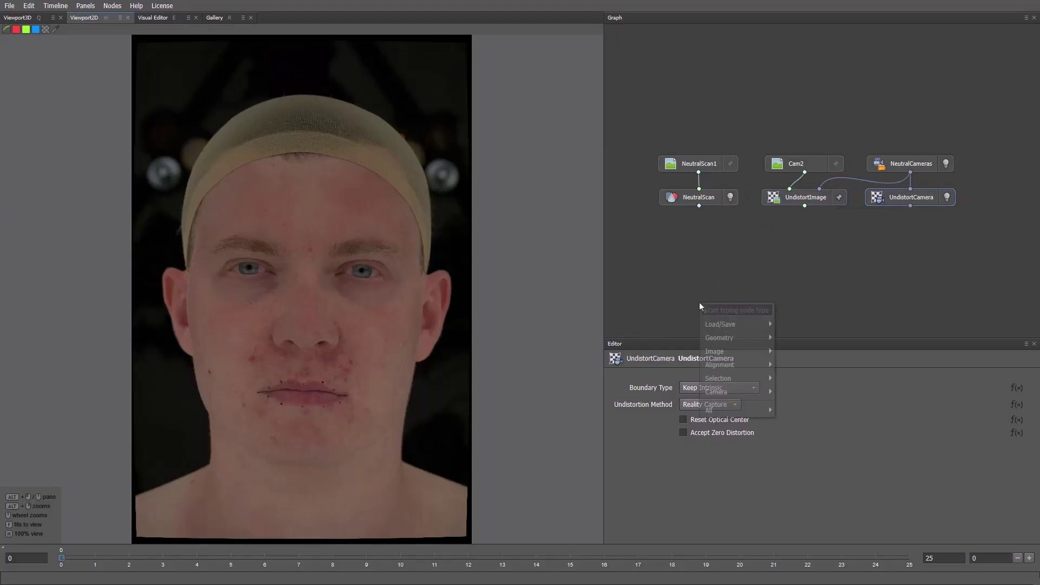
type("render")
key("Return")
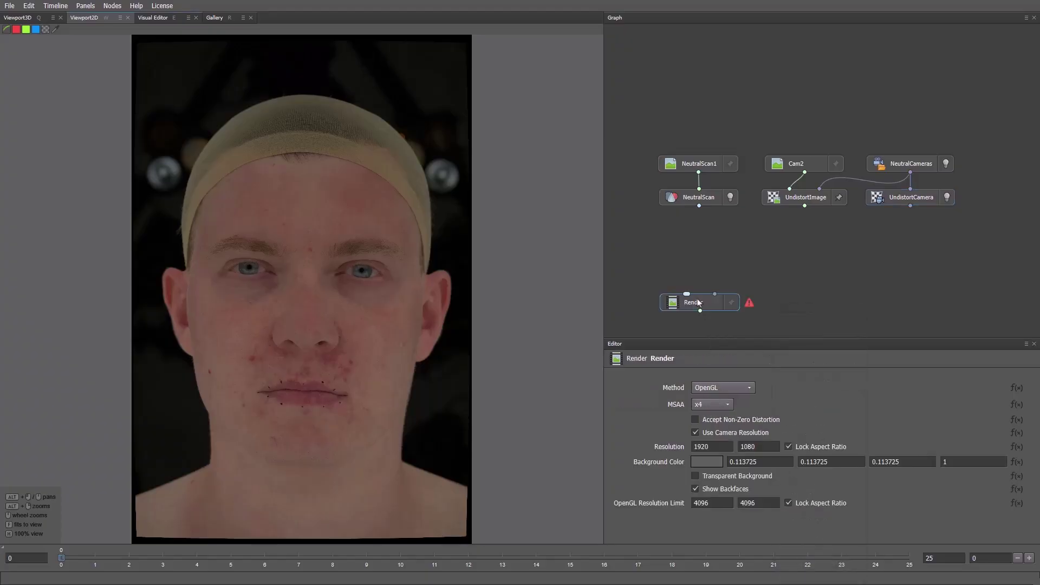
left_click_drag(686, 294, 700, 207)
left_click_drag(715, 294, 910, 206)
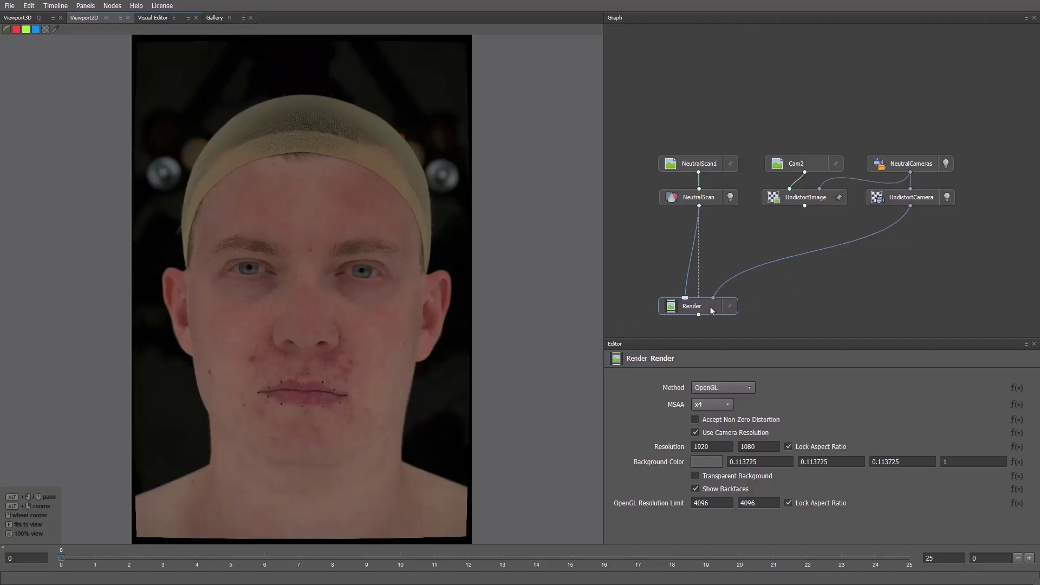
left_click(729, 308)
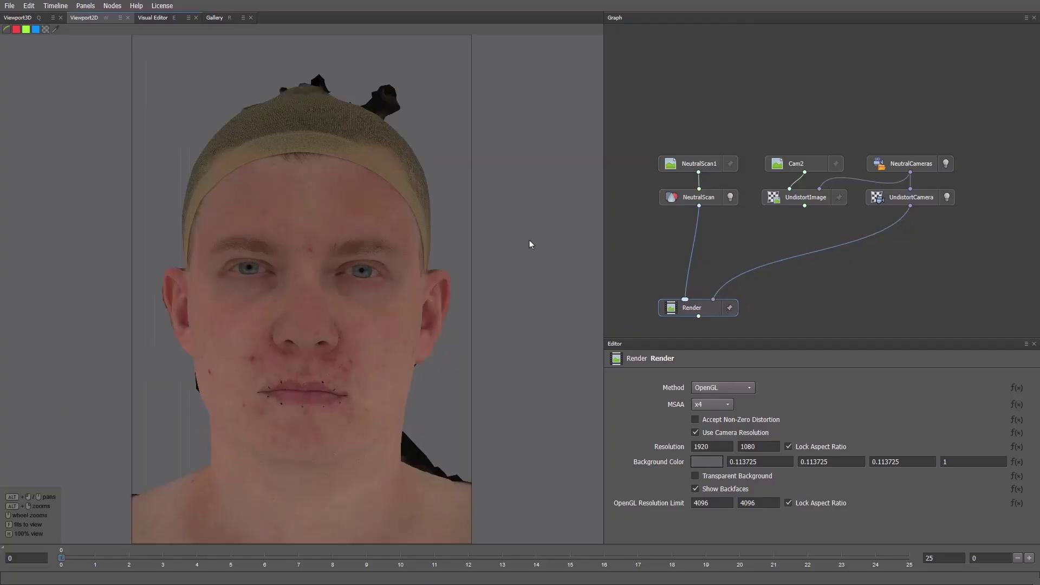
Step: Compare the render with the undistorted Cam2 image in the 2D view, including a close look at the skin between the eyebrows
key("Tab")
key("Tab")
key("Tab")
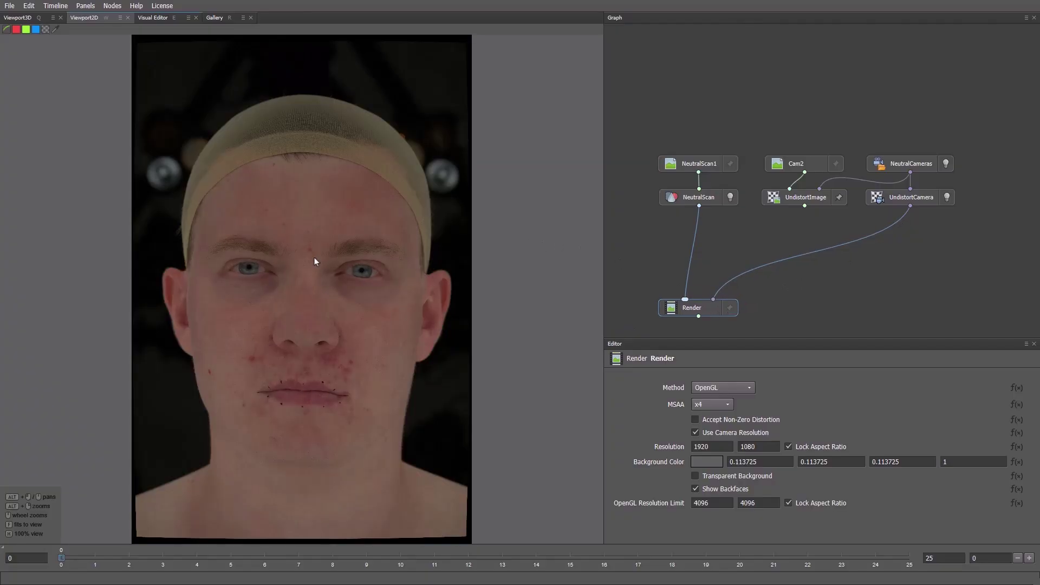
key("Tab")
key("Tab")
key("Tab")
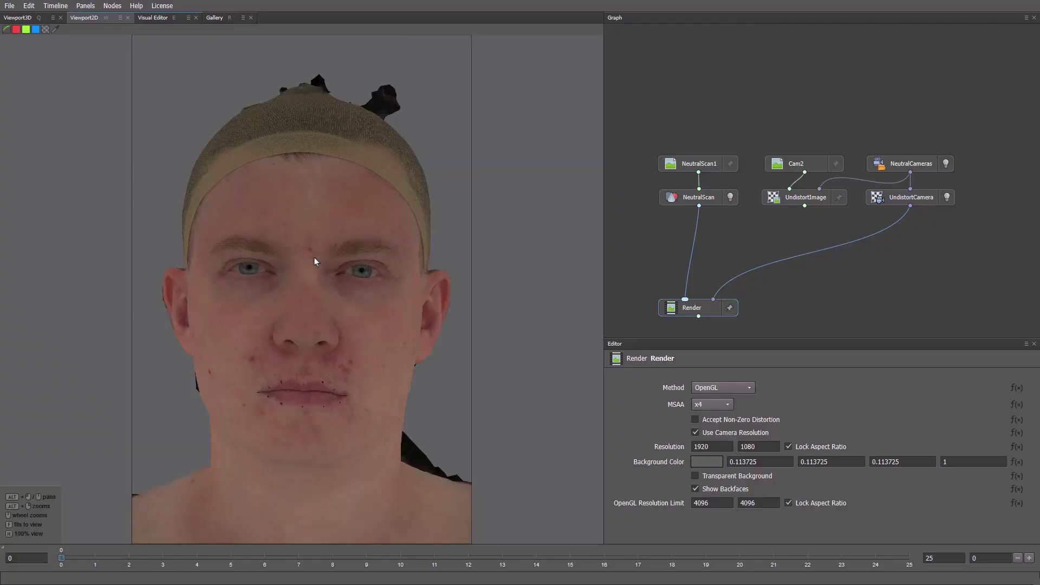
scroll(314, 258, "up", 10)
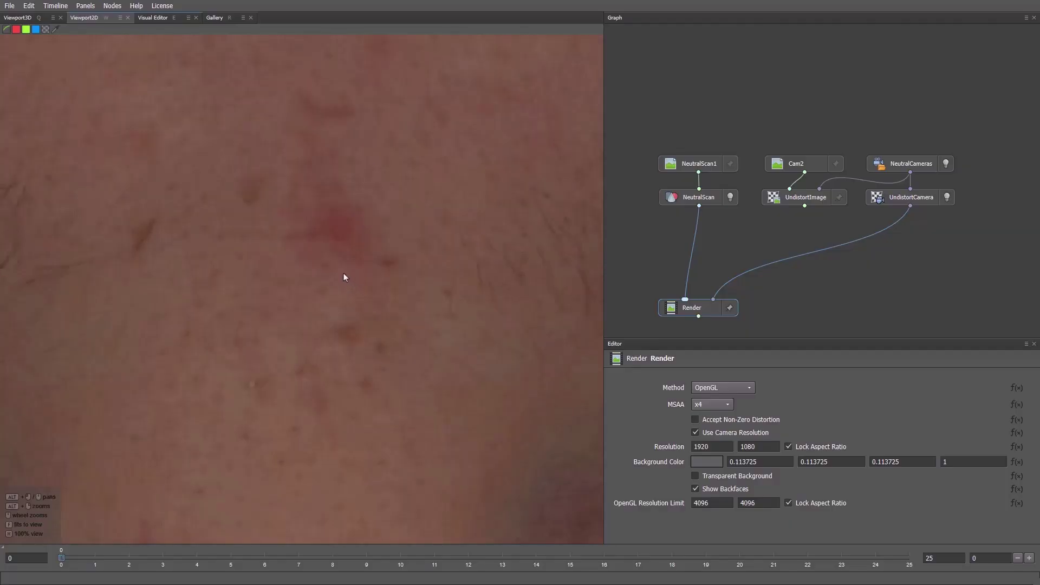
key("f")
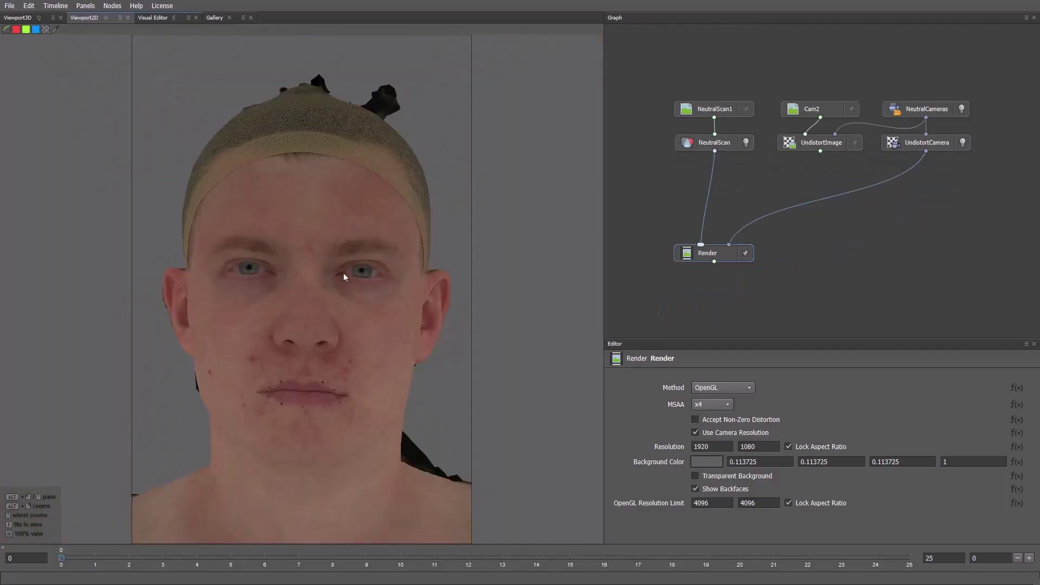
Step: Add a Transform node between the NeutralScan geometry and the Render node and show the scan in the 3D view
left_click(30, 19)
left_click_drag(403, 191, 294, 293, "alt")
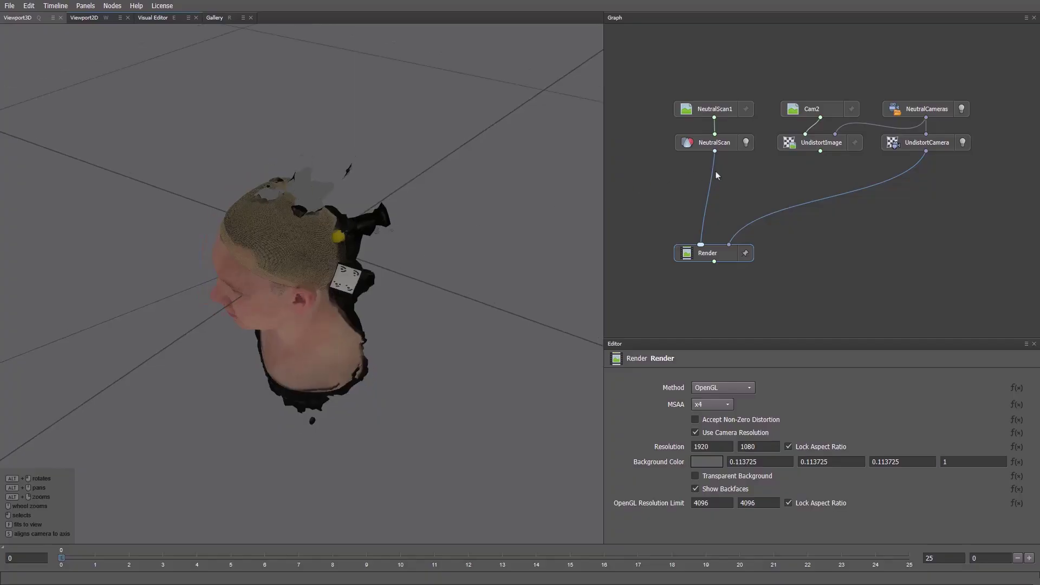
key("Tab")
type("trans")
key("Return")
left_click_drag(716, 171, 715, 174)
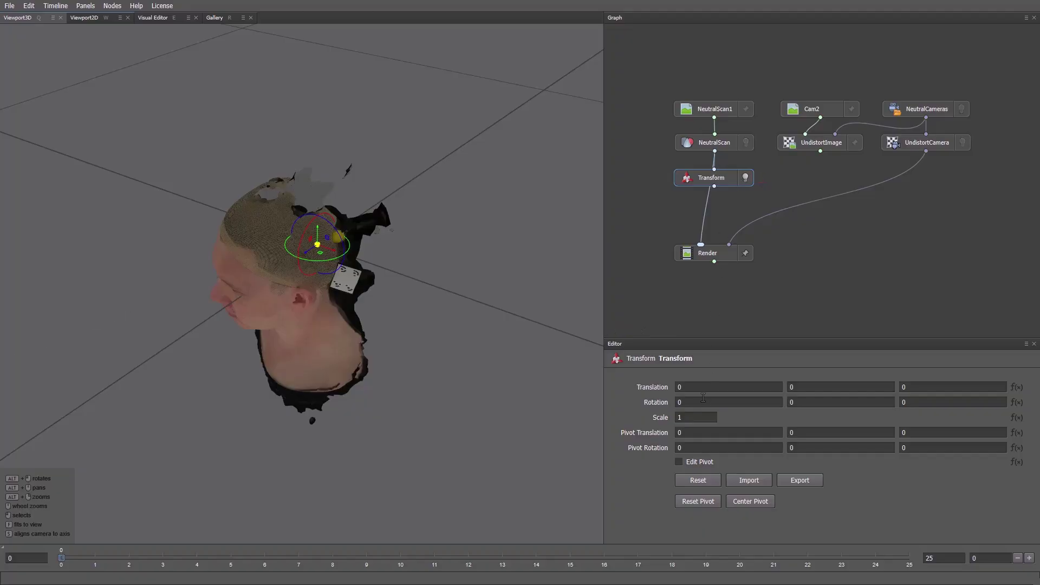
Step: Set the Transform node's scale to 100 and roughly rotate the head scan freehand
left_click(700, 418)
type("00")
key("Return")
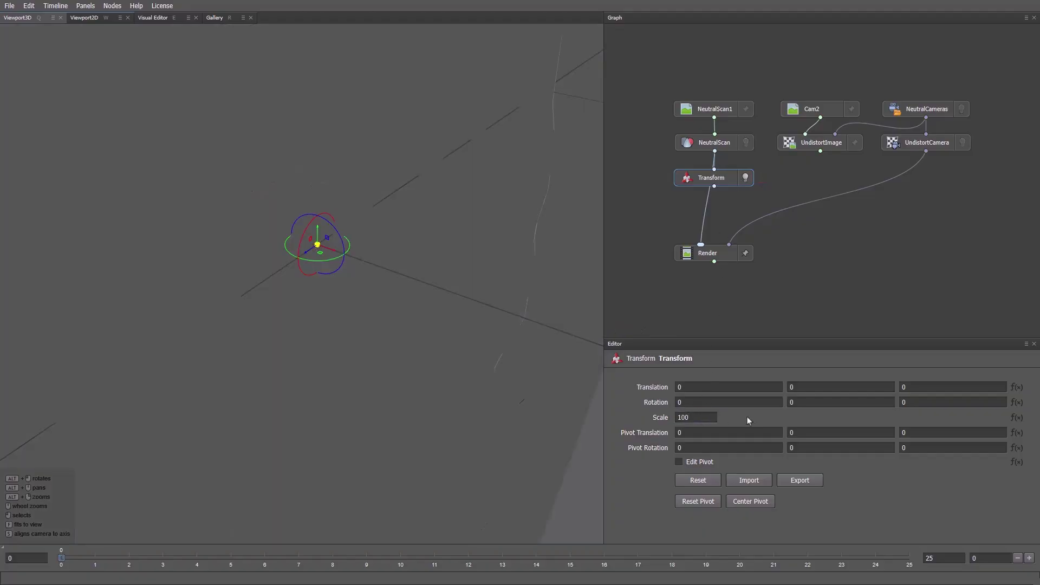
key("f")
left_click_drag(410, 347, 348, 278, "alt")
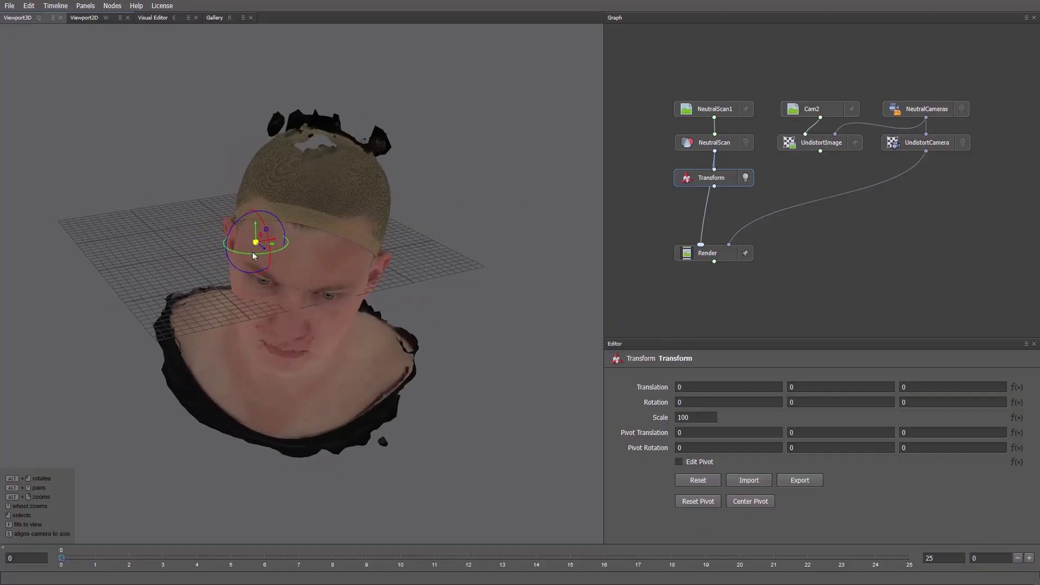
left_click_drag(253, 255, 273, 249)
left_click_drag(362, 279, 296, 249, "alt")
Step: Import the ScanTransform text file into the Transform node to orient the head scan
left_click(756, 484)
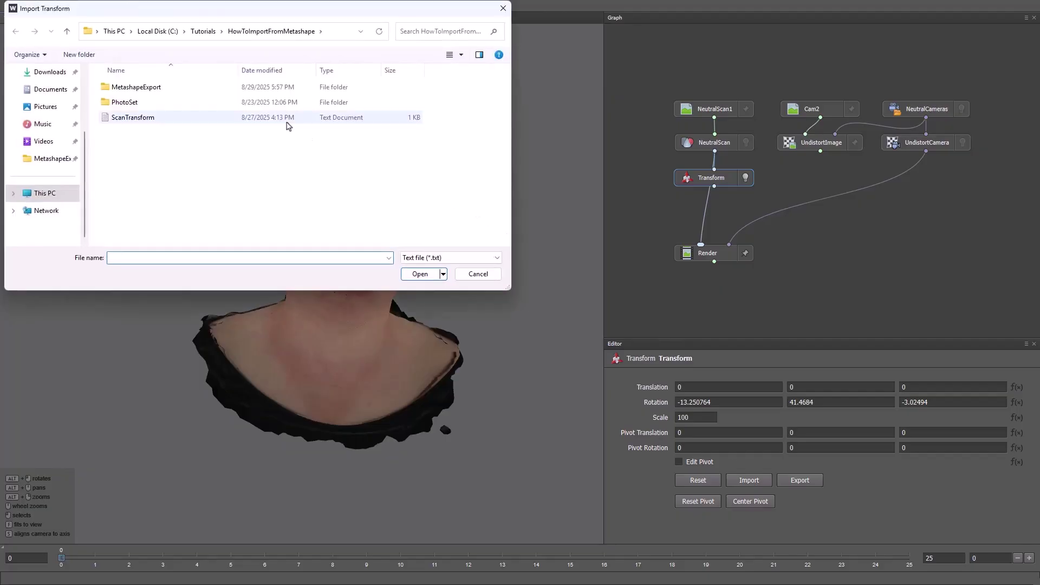
double_click(271, 119)
middle_click_drag(334, 184, 343, 296, "alt")
scroll(303, 271, "up", 4)
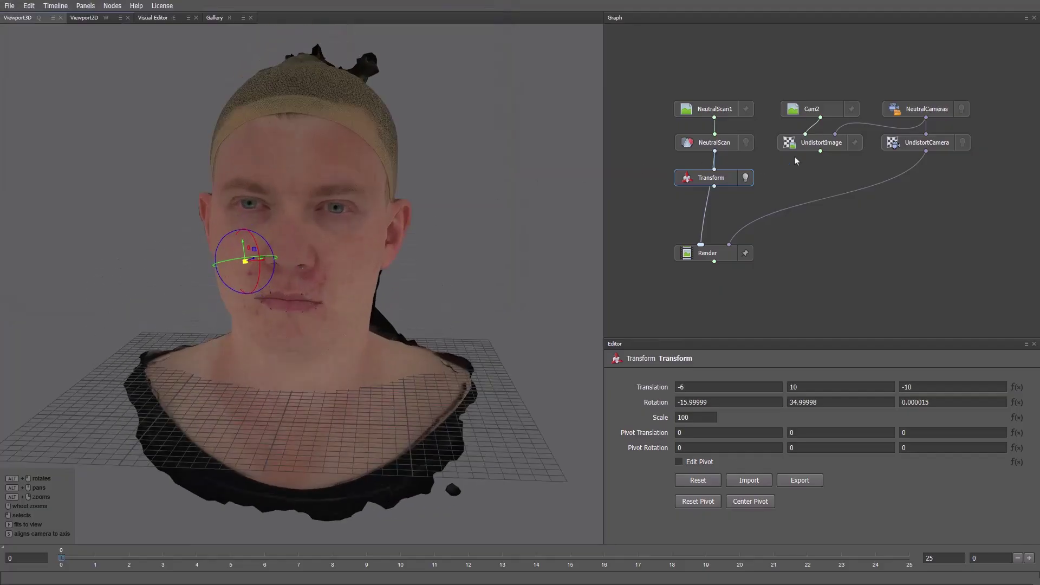
Step: Show the NeutralCameras in the 3D view and add a LoadCameraTransform node below UndistortCamera, aligned with the Transform node
left_click(962, 110)
key("Tab")
type("loadcam")
key("Return")
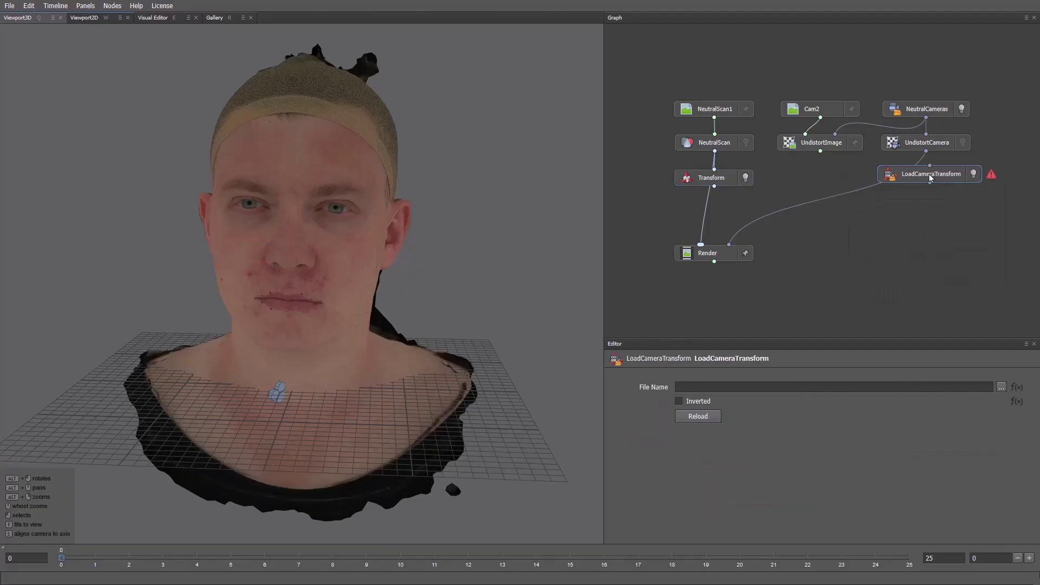
left_click_drag(936, 175, 932, 179)
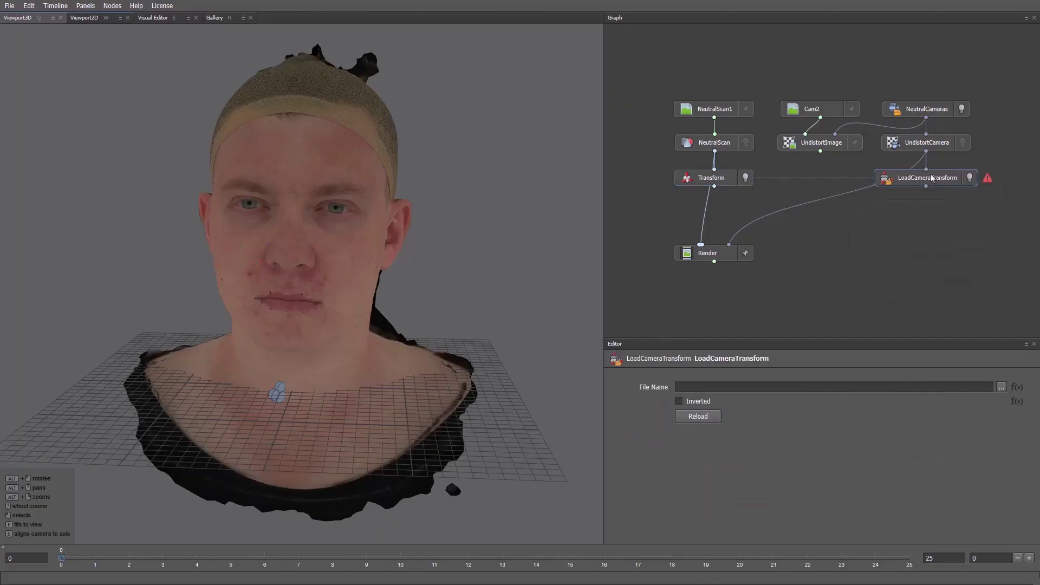
Step: Load ScanTransform.txt into the LoadCameraTransform node and check the camera's position around the head
left_click(1002, 387)
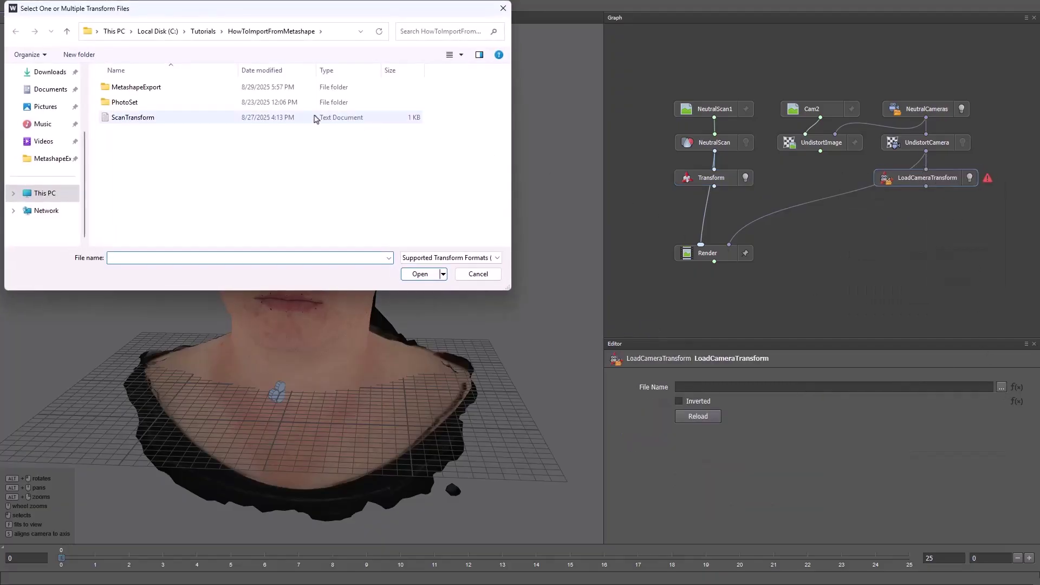
left_click(319, 119)
double_click(318, 119)
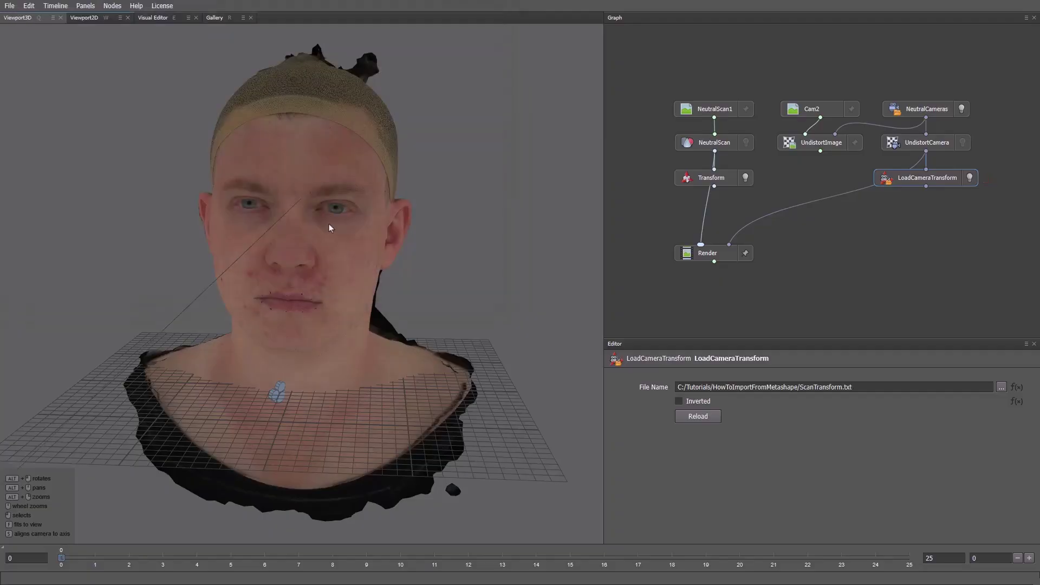
scroll(325, 233, "down", 5)
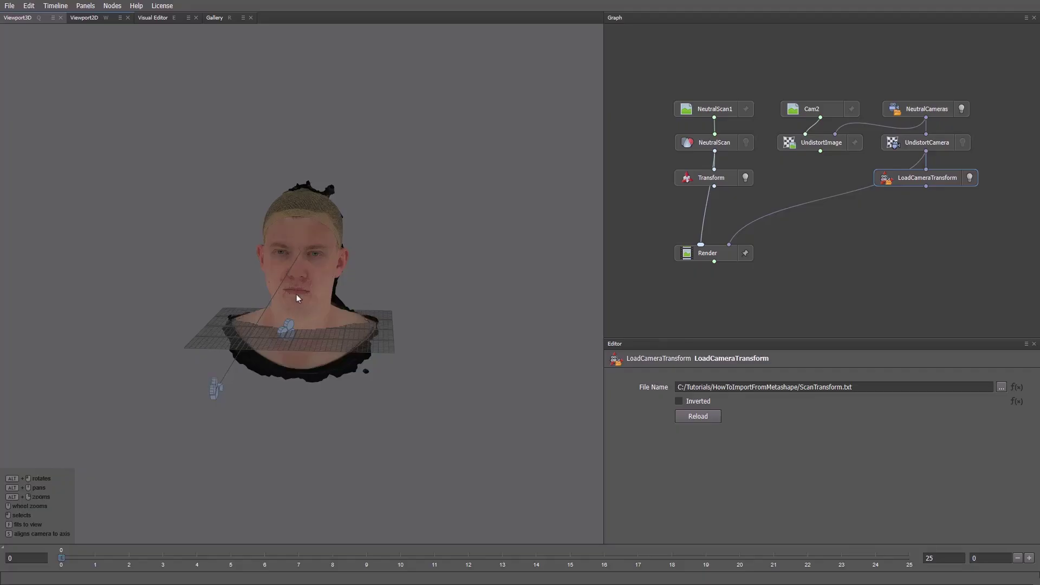
scroll(297, 293, "up", 5)
Step: Connect the Transform geometry and the LoadCameraTransform camera to the Render node and select that node
left_click(710, 193)
left_click_drag(714, 187, 701, 244)
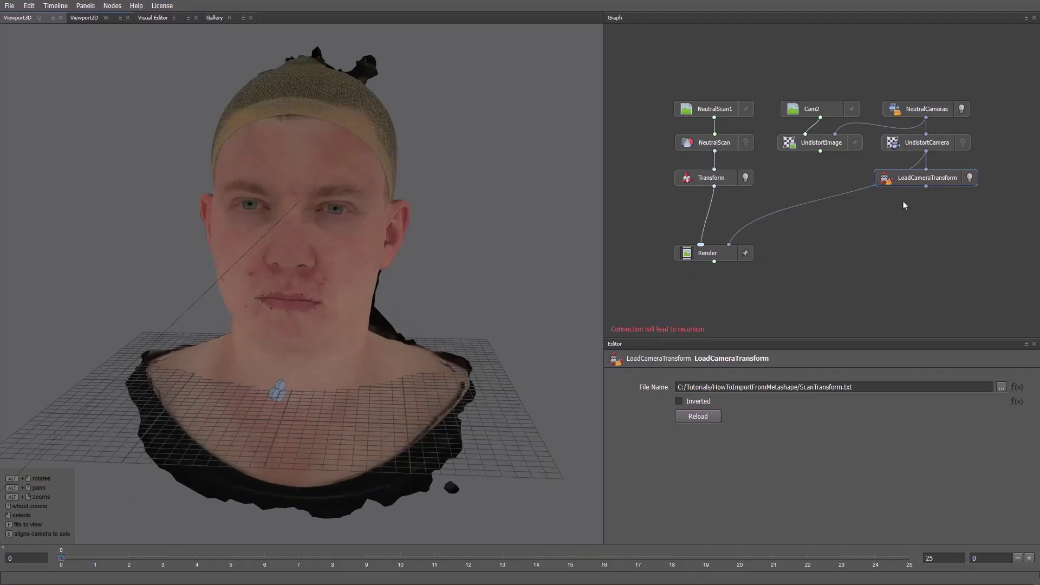
left_click(721, 254)
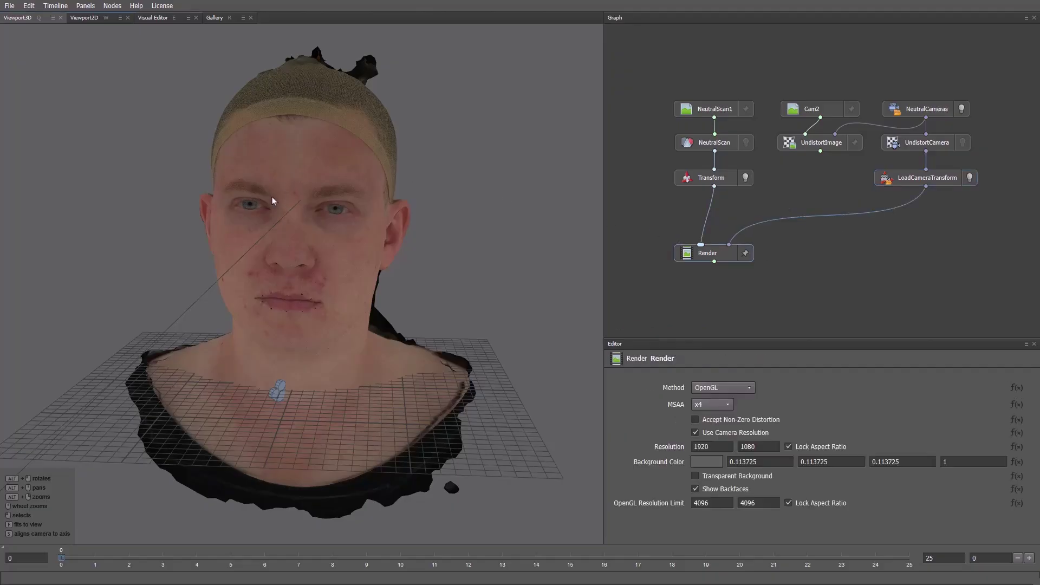
Step: Compare the render of the transformed scan with the undistorted Cam2 image in the 2D view
key("w")
left_click(856, 143)
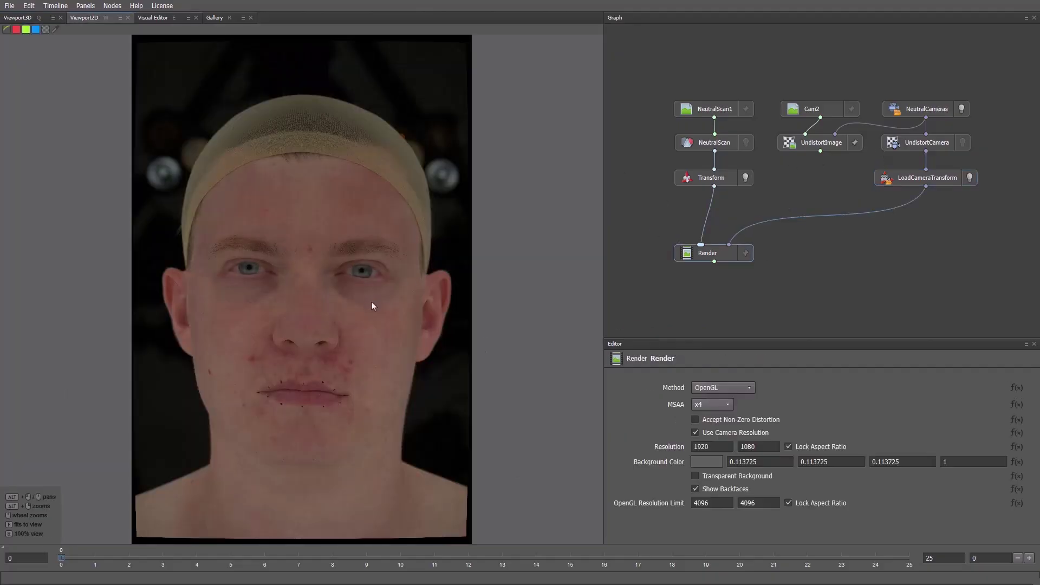
key("ctrl+z")
key("ctrl+y")
key("ctrl+z")
key("ctrl+y")
key("ctrl+z")
key("ctrl+y")
key("ctrl+z")
Step: Load WrappedModel.obj from the HowToImportFromMetashape folder into the graph and show only this model in the 3D view
key("q")
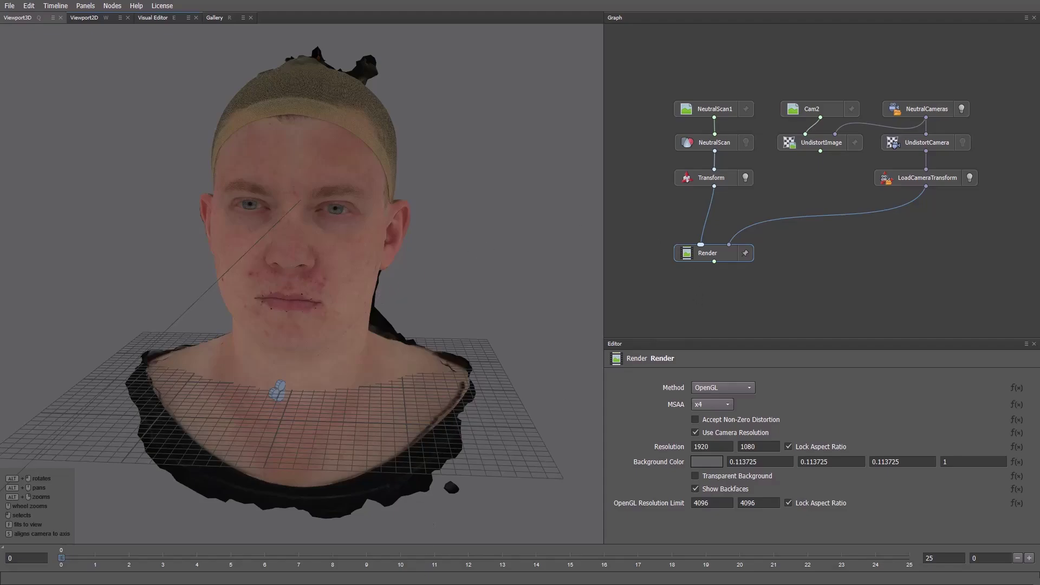
key("alt+Tab")
left_click(381, 173)
left_click(306, 231)
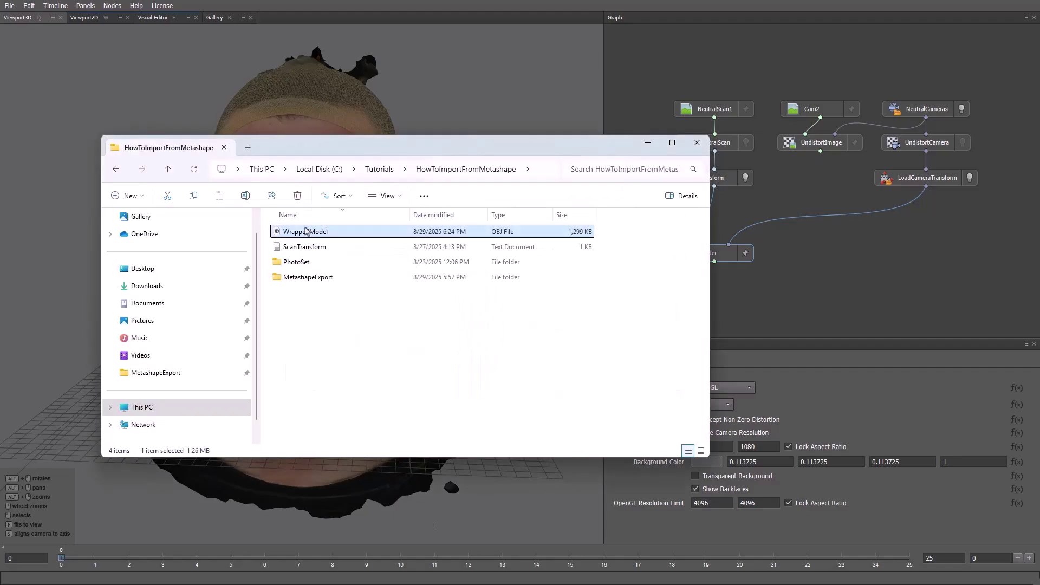
left_click_drag(306, 232, 724, 298)
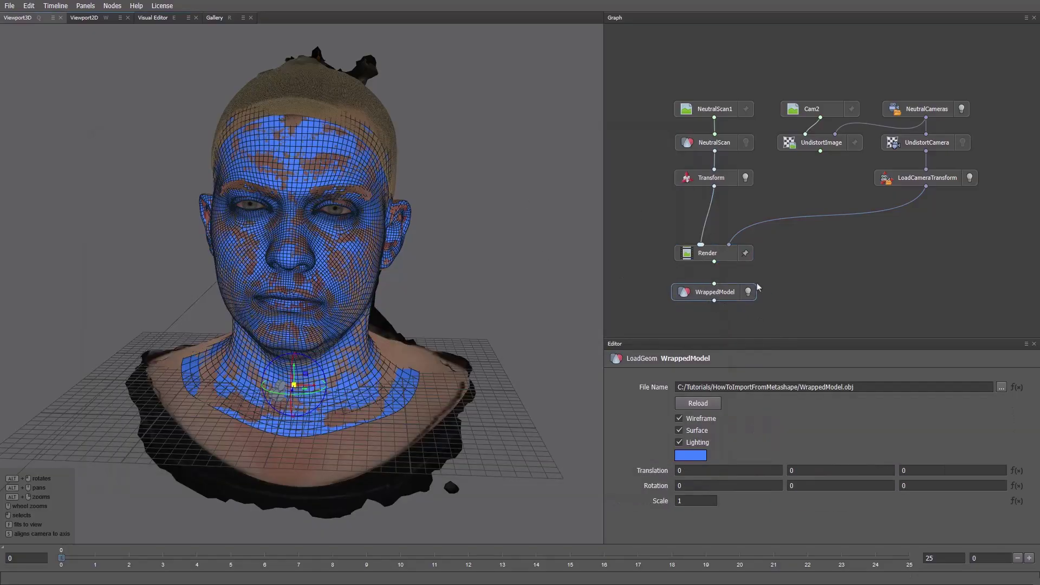
left_click(749, 293)
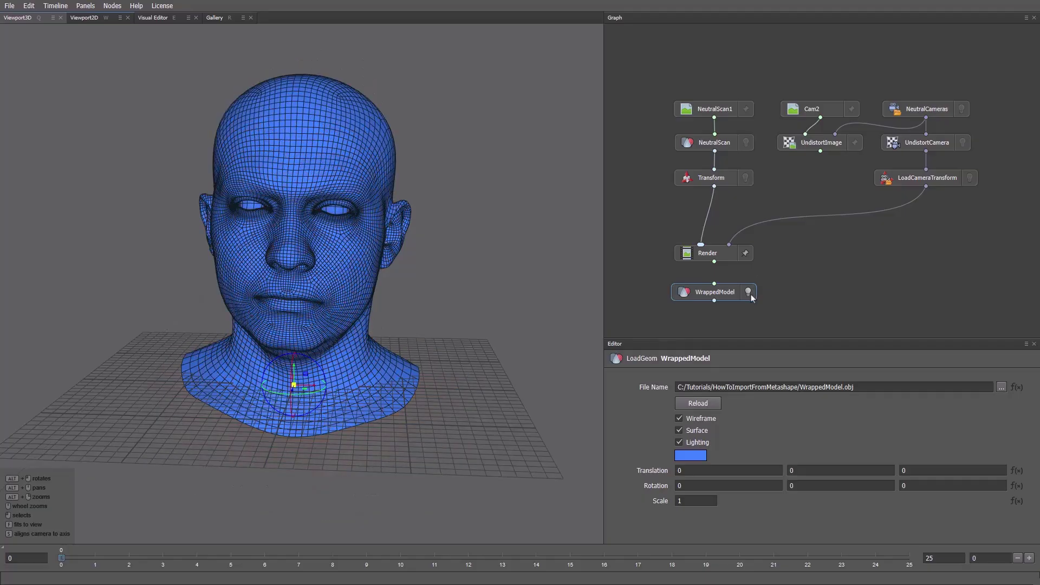
Step: Add a Brush node and connect it to WrappedModel, the LoadCameraTransform camera and the UndistortImage output
right_click(797, 293)
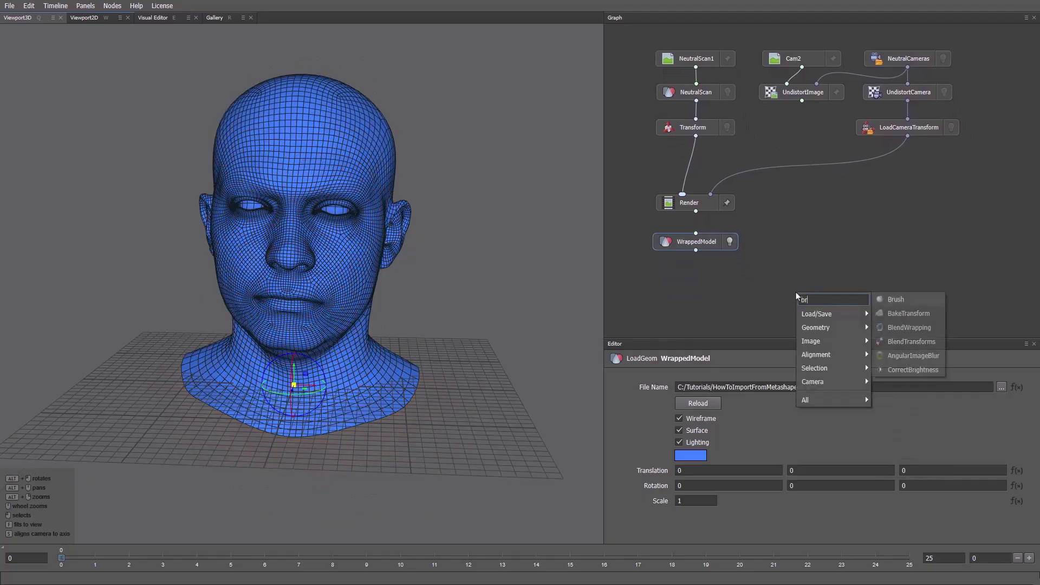
type("brush")
key("Return")
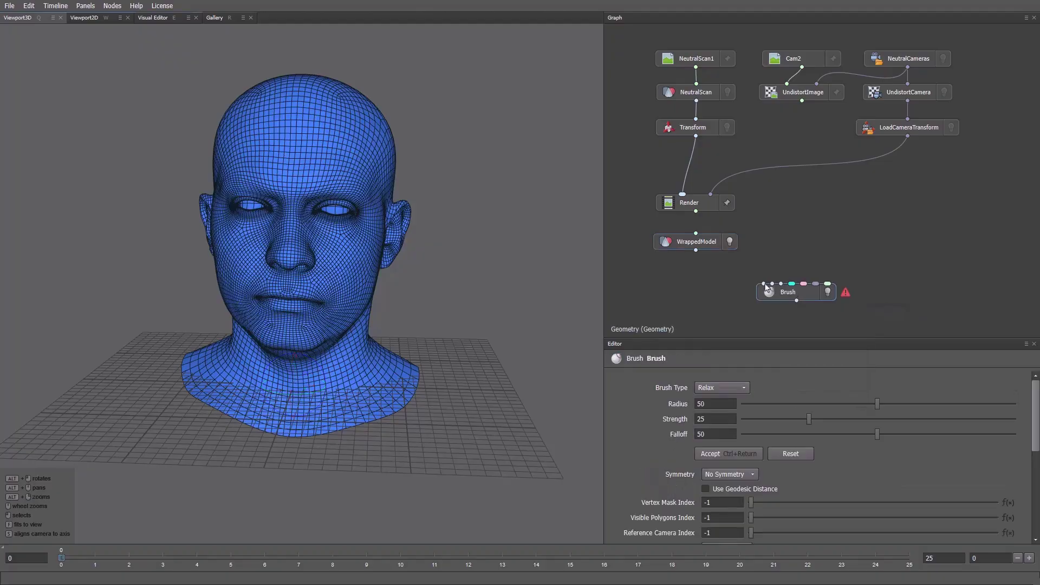
left_click_drag(764, 284, 695, 256)
mouse_move(816, 283)
left_mouse_down()
mouse_move(812, 274)
mouse_move(918, 142)
left_mouse_up()
left_click_drag(827, 284, 804, 112)
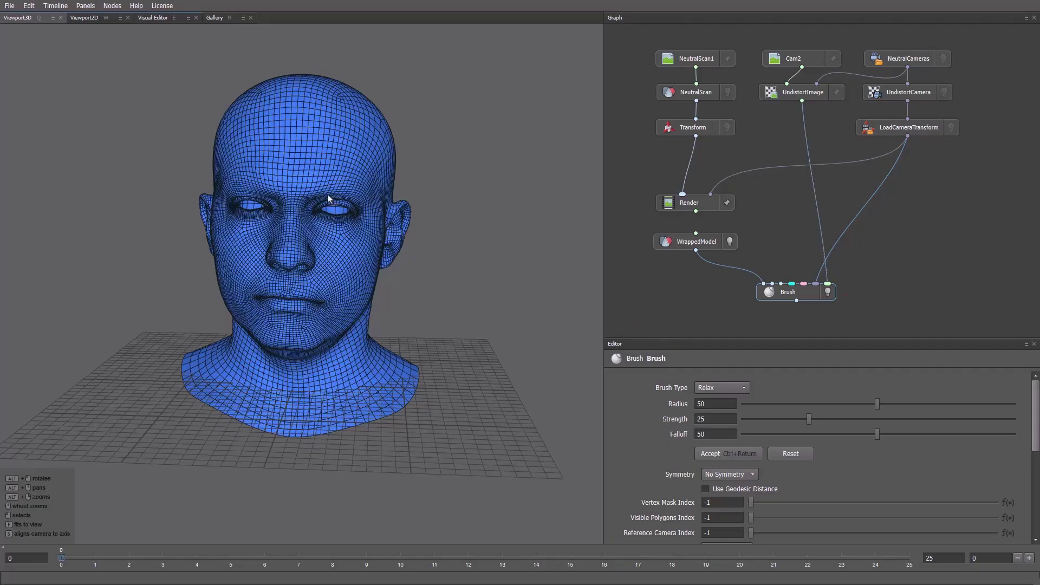
Step: View the wrapped model through the LoadCameraTransform camera in the Visual Editor and set the geometry opacity to 24
key("e")
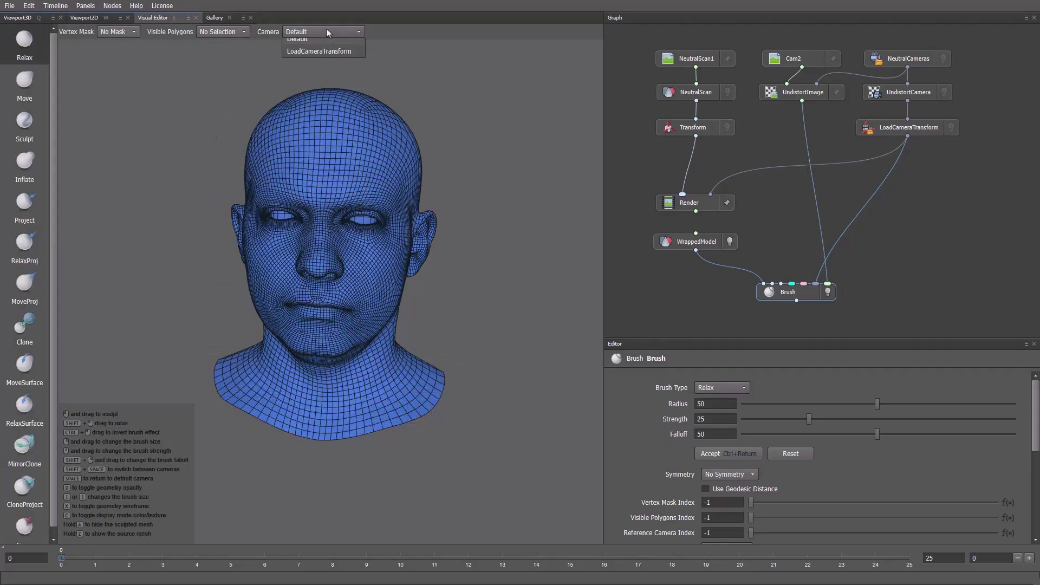
left_click(329, 32)
left_click(330, 57)
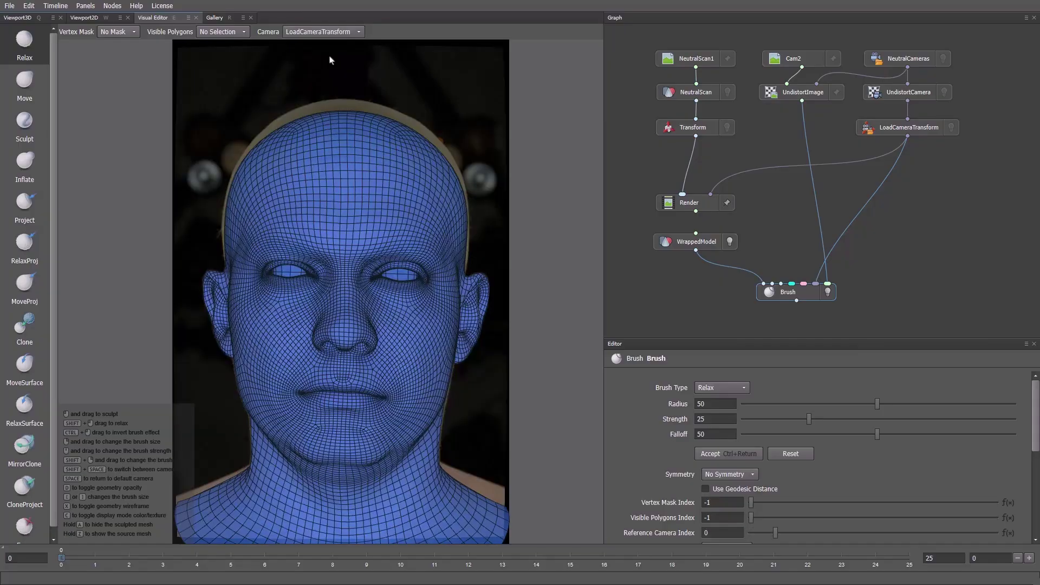
scroll(360, 278, "up", 5)
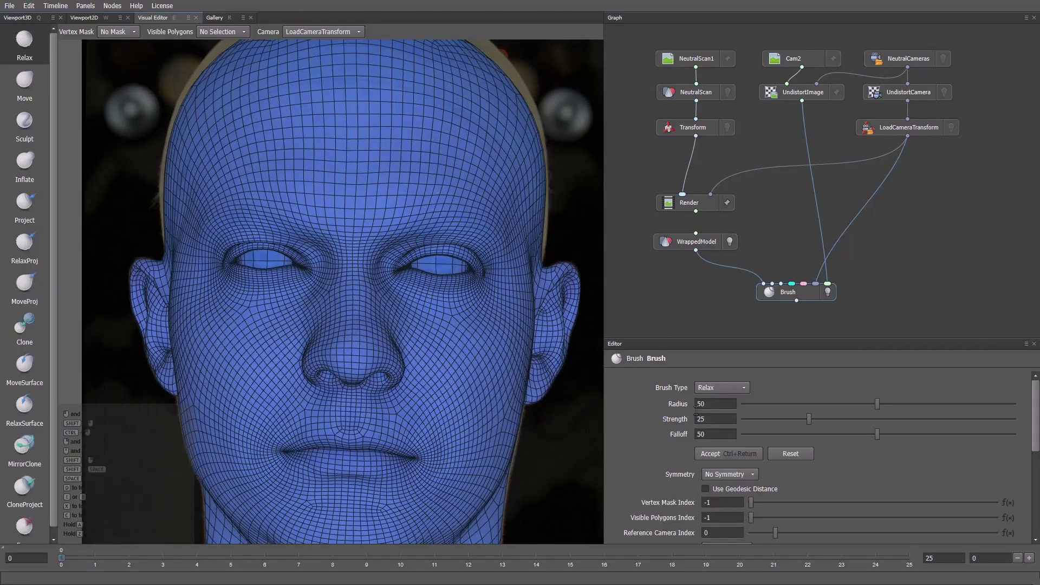
scroll(653, 449, "down", 4)
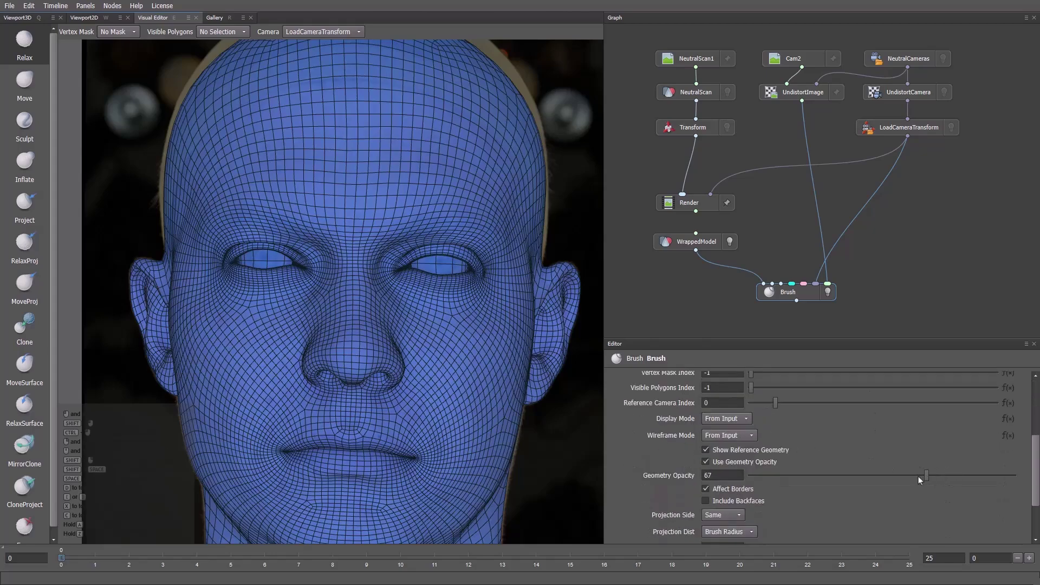
left_click_drag(908, 476, 815, 482)
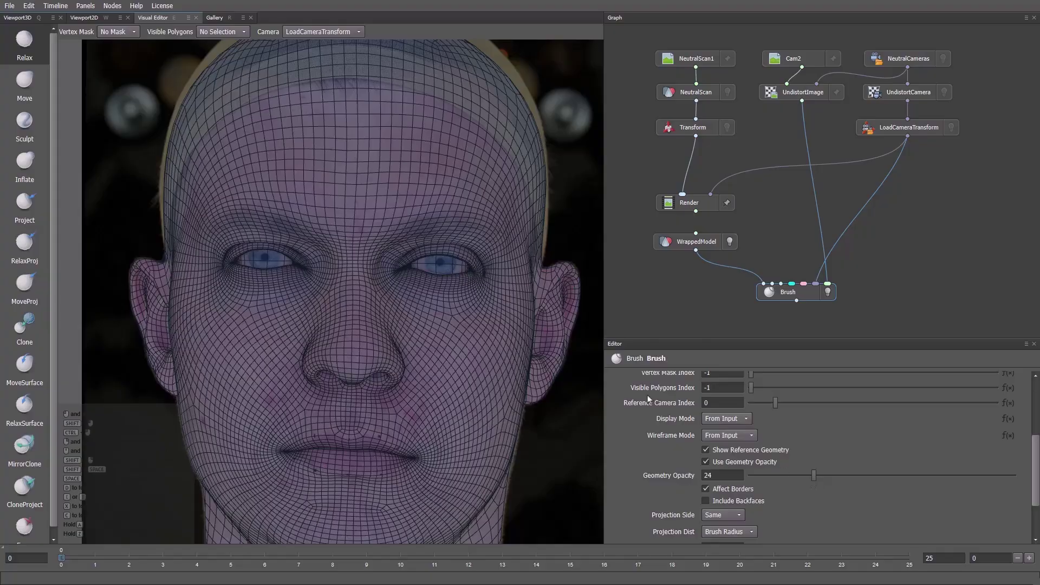
Step: Examine how the mesh around the eyes fits the photo by toggling the wireframe at different zoom levels
scroll(510, 298, "up", 5)
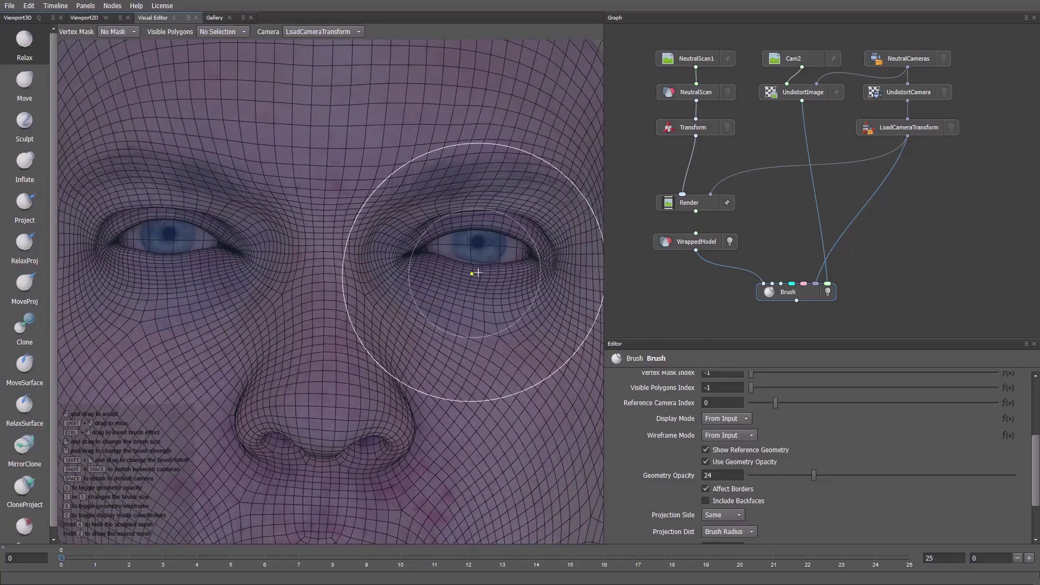
key("x")
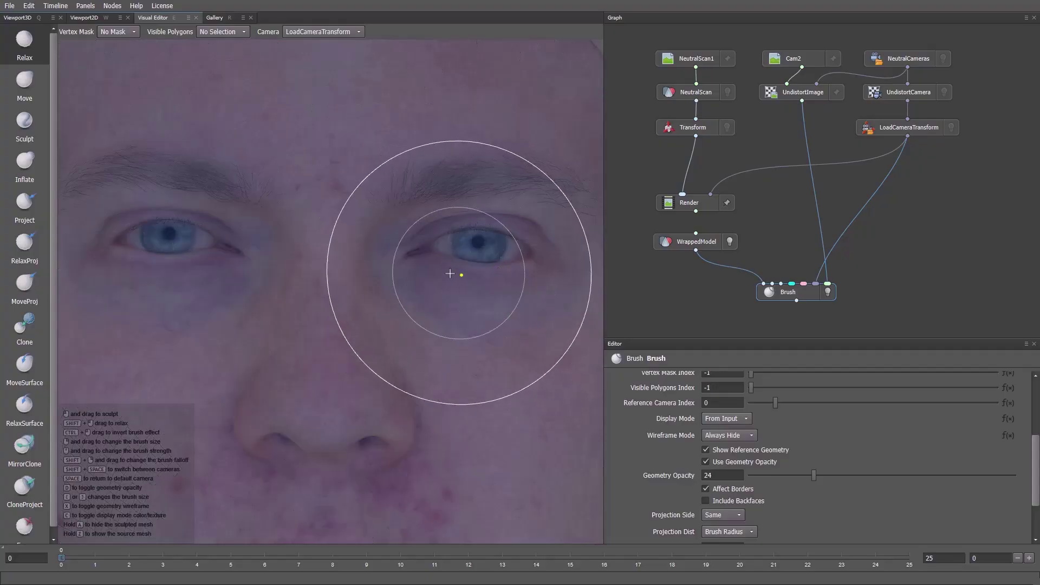
key("x")
scroll(450, 273, "down", 5)
key("x")
key("x")
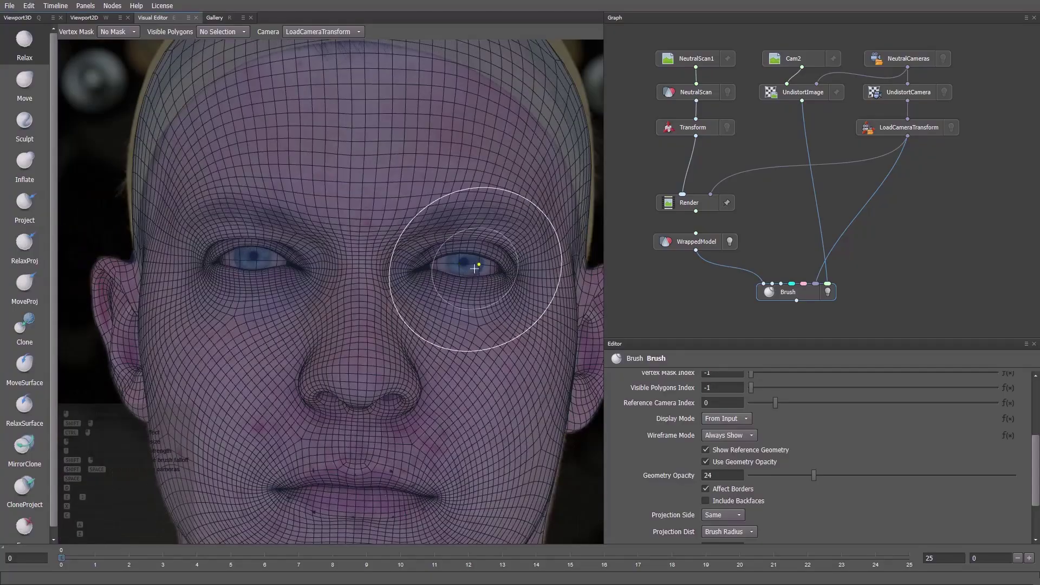
key("x")
key("x")
scroll(401, 325, "up", 5)
key("x")
scroll(406, 327, "up", 3)
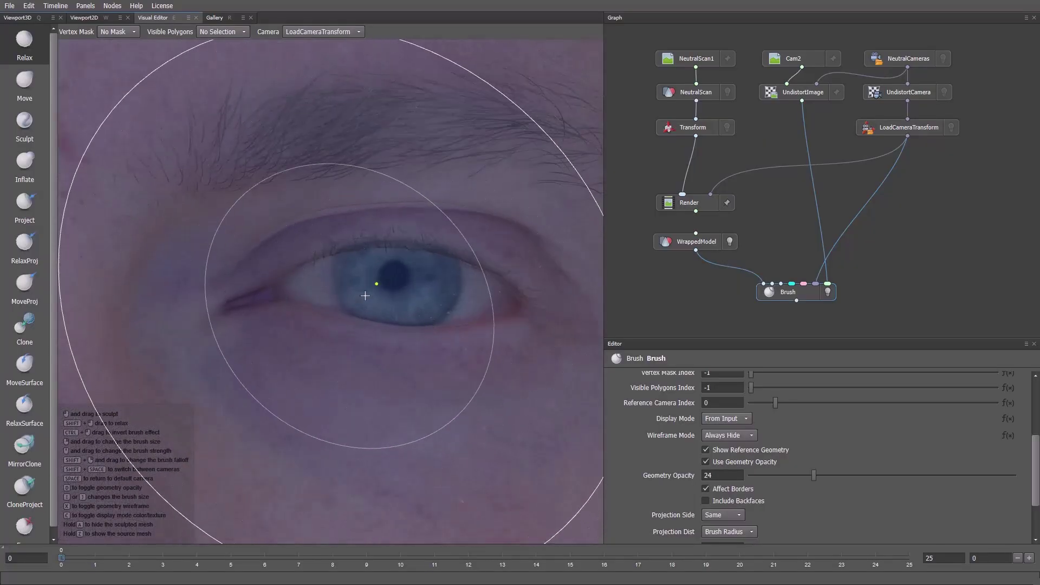
Step: Show the wireframe over the eye, choose the Move brush, and reduce its radius and strength
key("x")
left_click(36, 80)
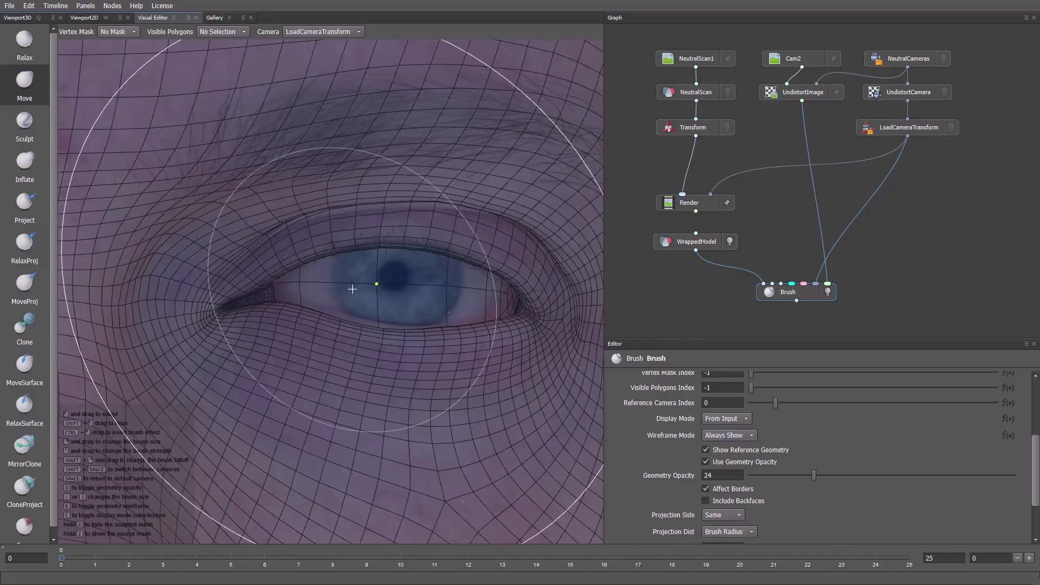
mouse_move(353, 289)
right_mouse_down()
mouse_move(355, 513)
mouse_move(357, 420)
mouse_move(358, 434)
right_mouse_up()
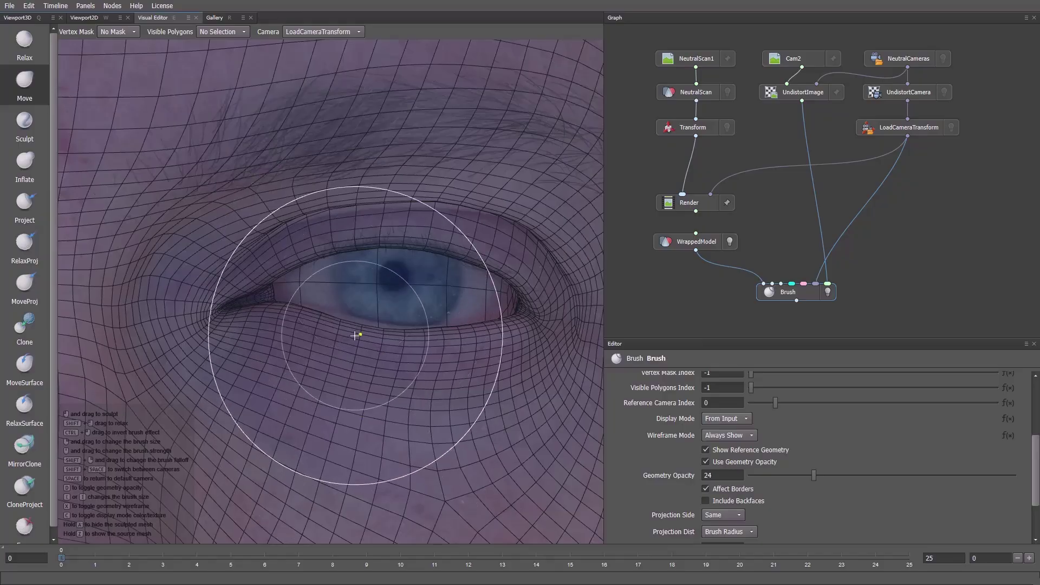
middle_click_drag(355, 336, 350, 432)
scroll(364, 329, "up", 2)
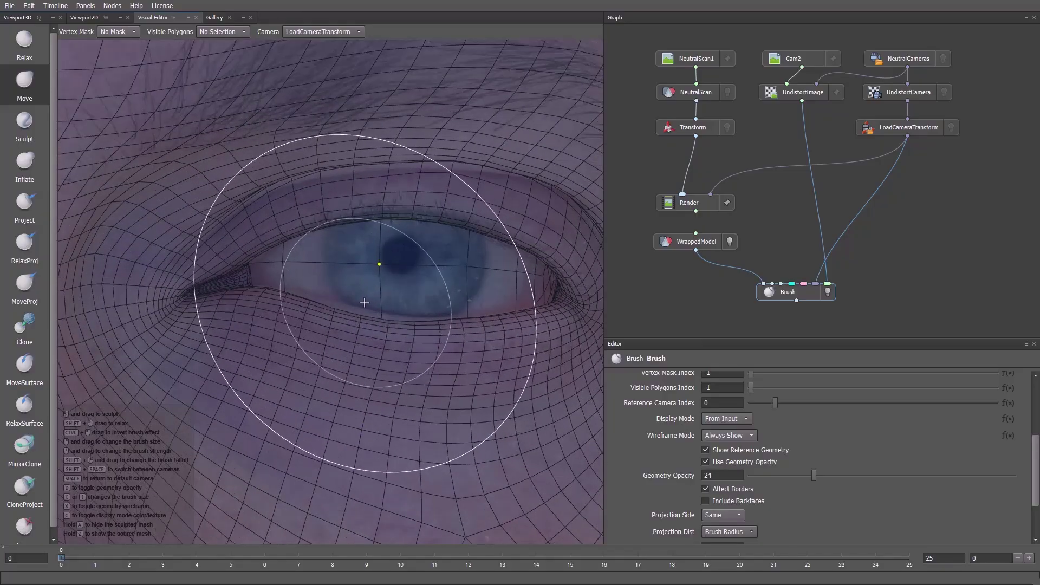
Step: Move the mesh's lower eyelid edge up to the lid line in the photo and compare it without the wireframe
middle_click_drag(362, 304, 352, 358, "alt")
key("a")
scroll(351, 359, "up", 2)
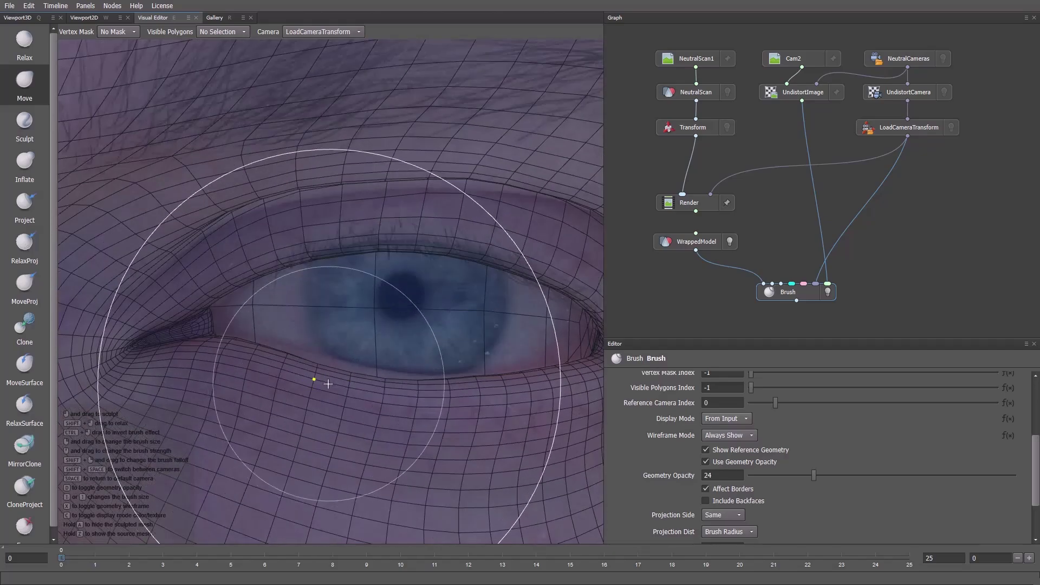
left_click_drag(329, 384, 331, 346)
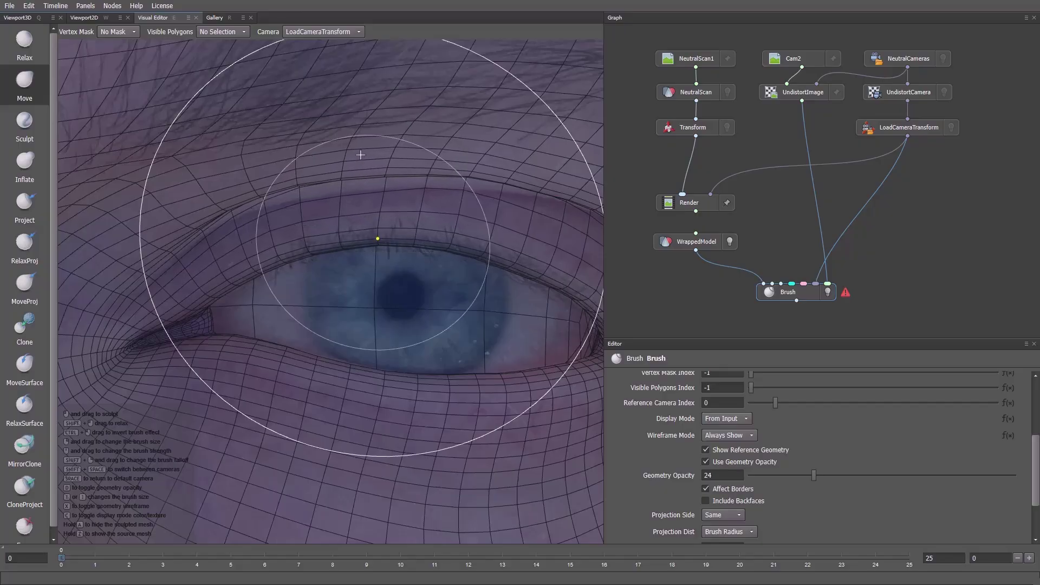
key("x")
key("x")
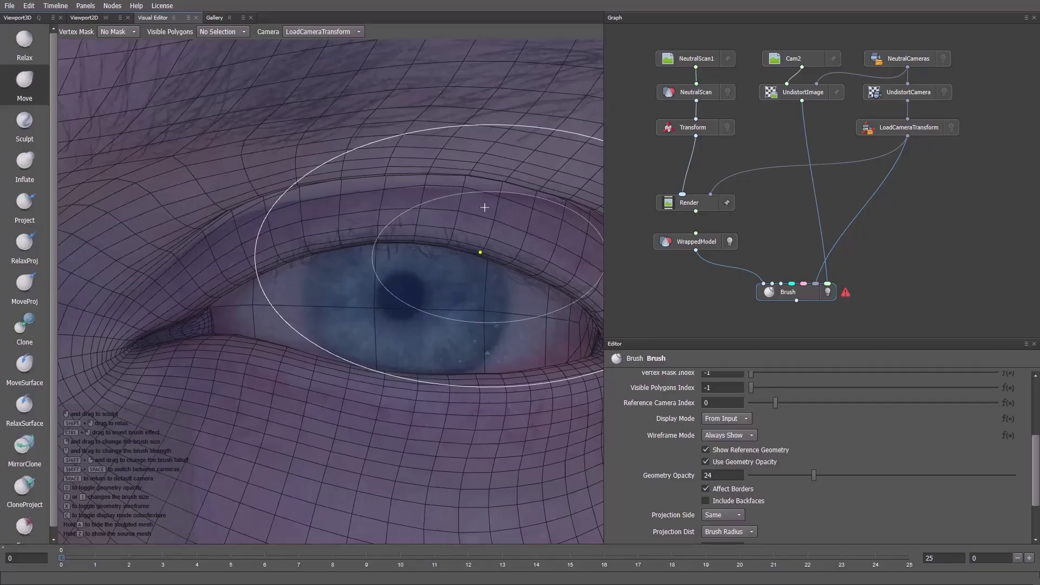
Step: Shrink the Move brush and shift the upper eyelid edge and crease to follow the photo
key("a")
right_click_drag(473, 249, 471, 280)
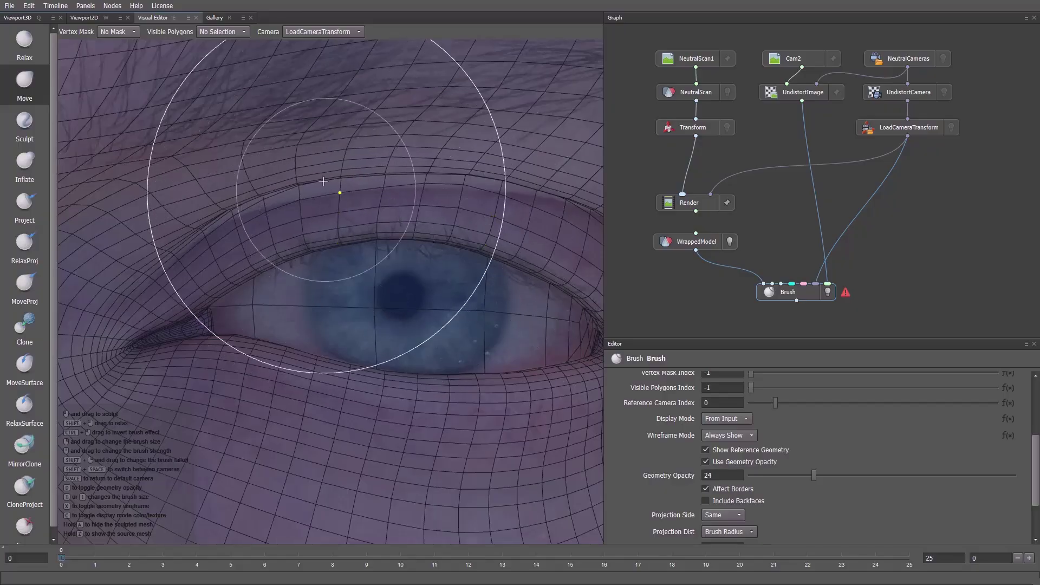
left_click_drag(306, 170, 311, 336)
left_click_drag(237, 248, 242, 253)
left_click_drag(434, 169, 368, 266)
mouse_move(486, 178)
left_mouse_down()
mouse_move(448, 232)
mouse_move(446, 274)
left_mouse_up()
scroll(369, 276, "down", 2)
key("x")
key("x")
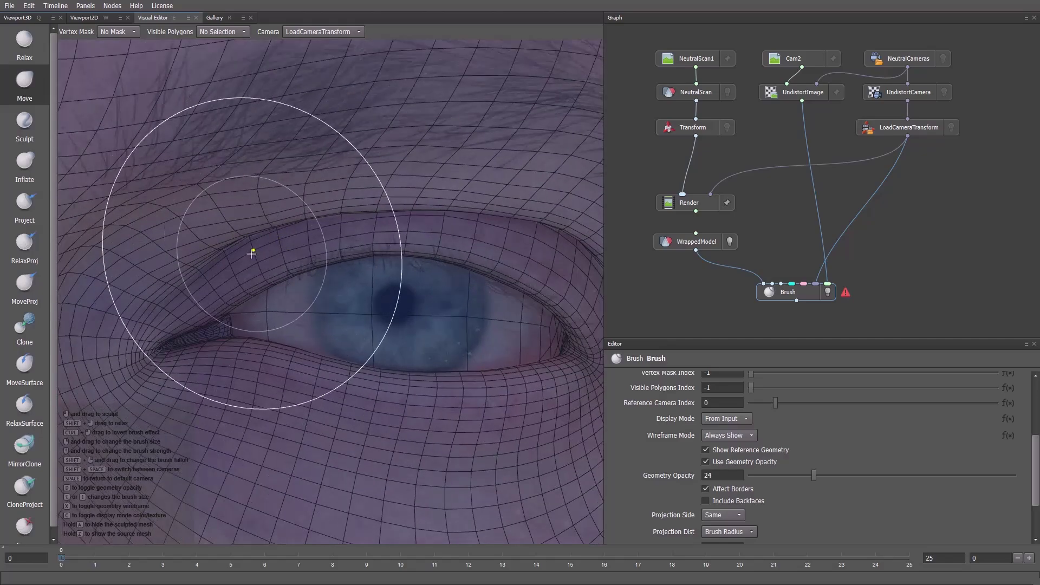
Step: Examine how the adjusted eyelid contours and eye corner fit the photo by toggling the wireframe
scroll(328, 207, "up", 2)
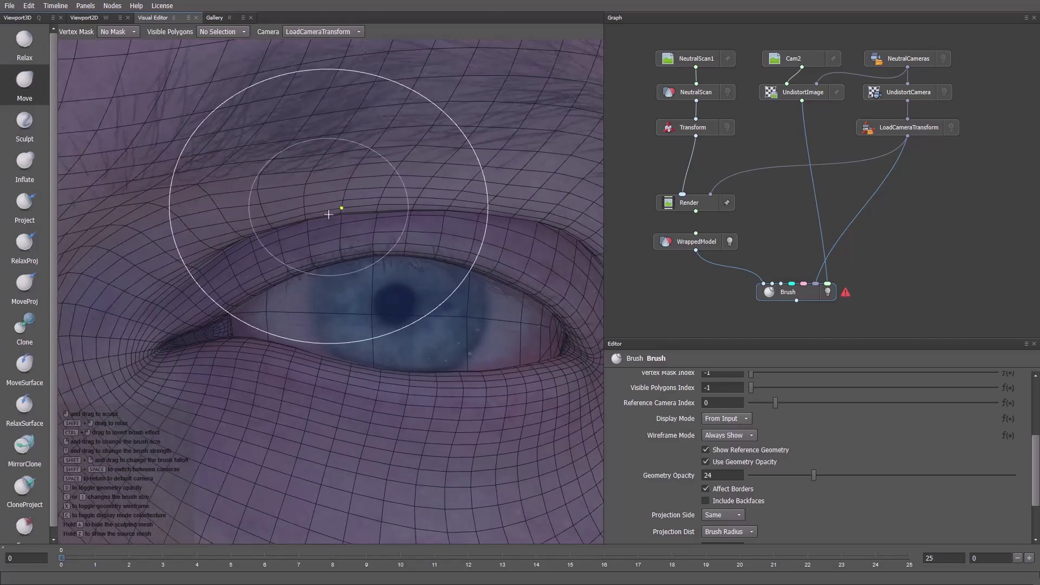
key("x")
key("x")
key("x")
key("x")
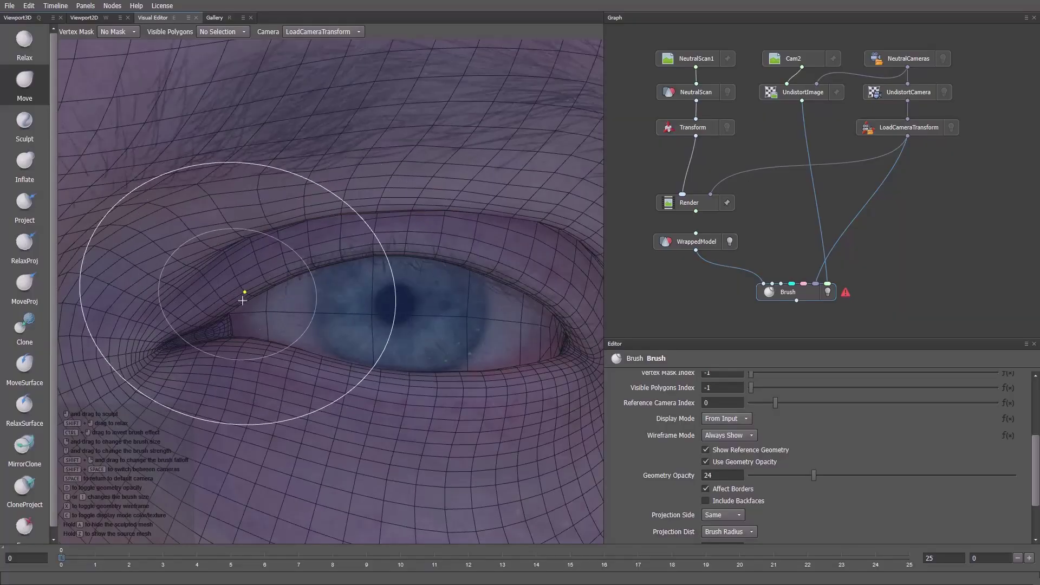
key("x")
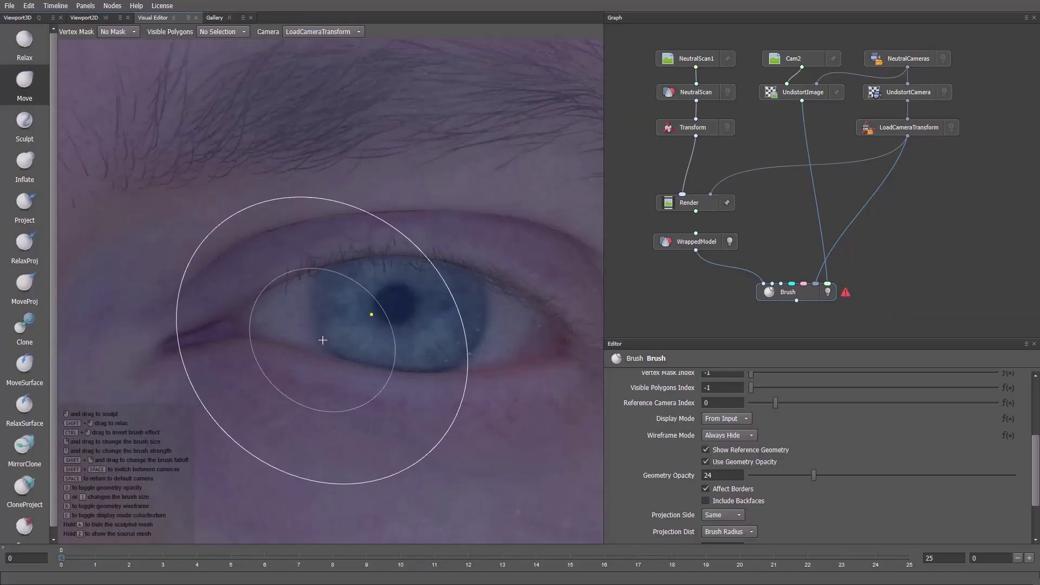
key("x")
key("space")
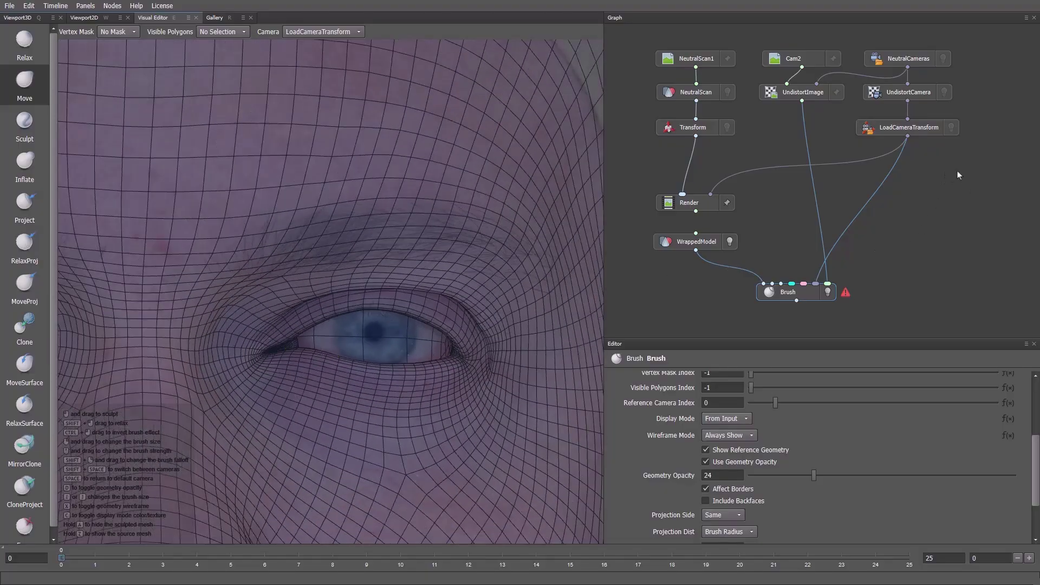
Step: Group the Cam2, UndistortImage, NeutralCameras, UndistortCamera and LoadCameraTransform nodes
left_click_drag(943, 166, 809, 67)
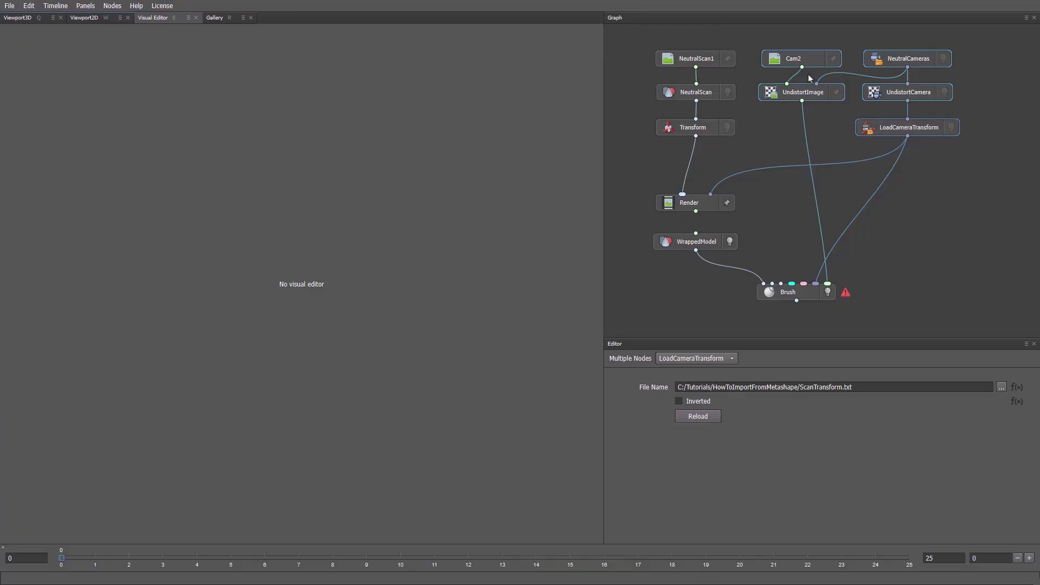
key("ctrl+g")
scroll(761, 230, "down", 2)
middle_click_drag(937, 228, 864, 226)
Step: Duplicate the camera node group and place the copy beside the original in the graph
left_click(783, 81)
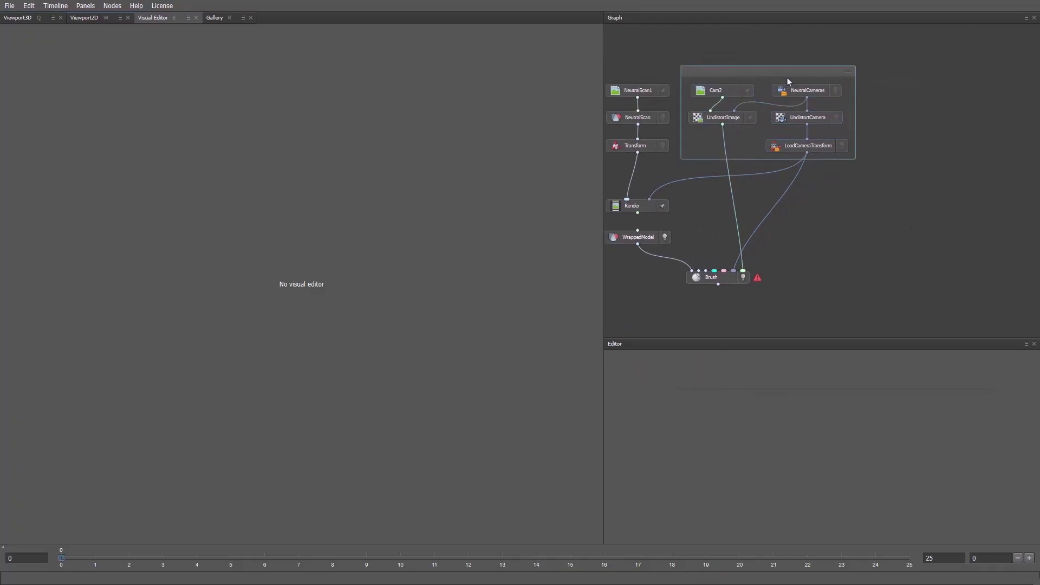
key("ctrl+v")
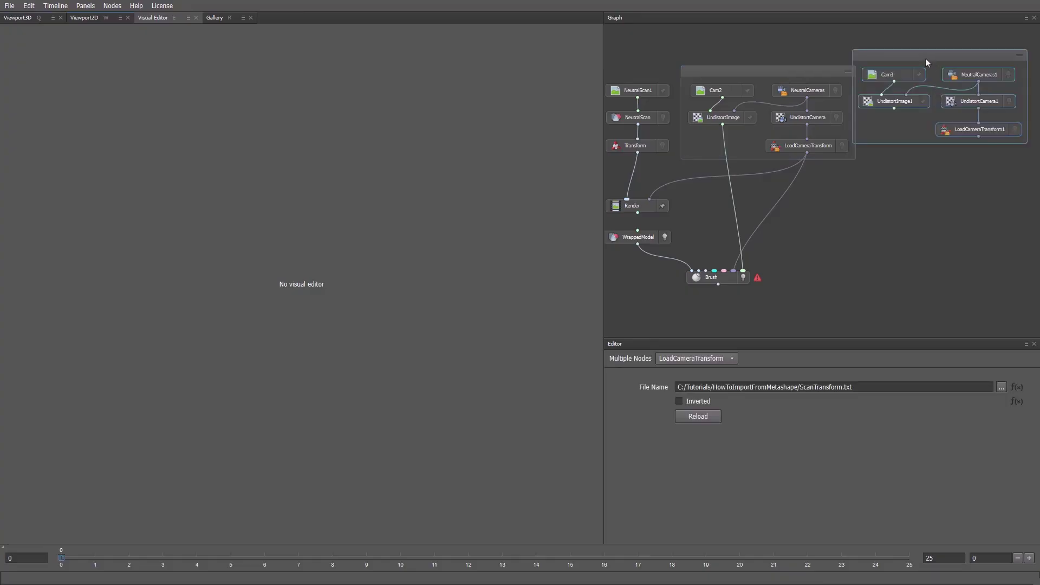
left_click_drag(924, 56, 940, 70)
Step: Load the Cam14 photo from the PhotoSet folder as a single file into the duplicated group's image node
left_click(923, 92)
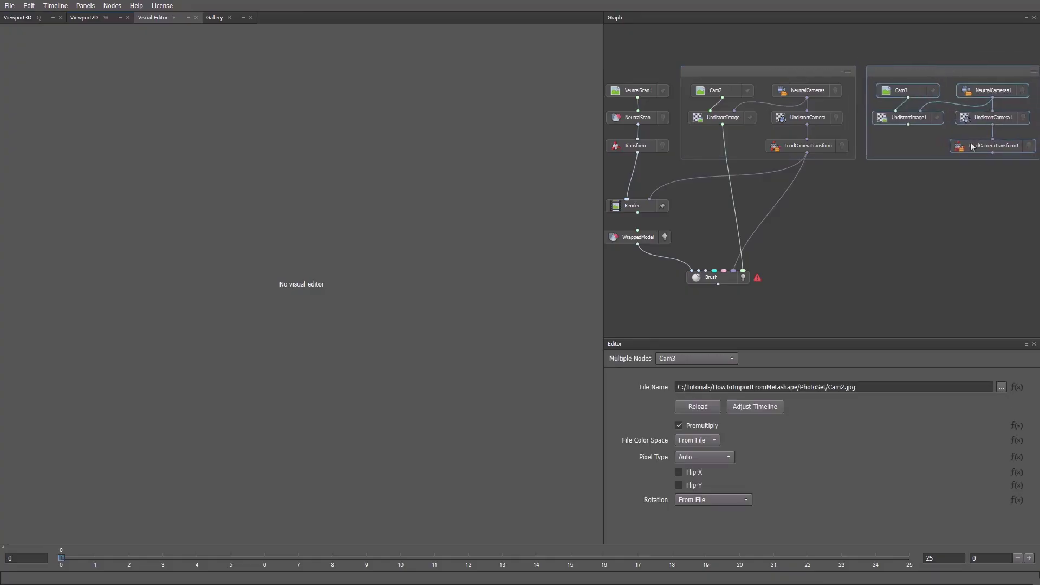
left_click(1002, 387)
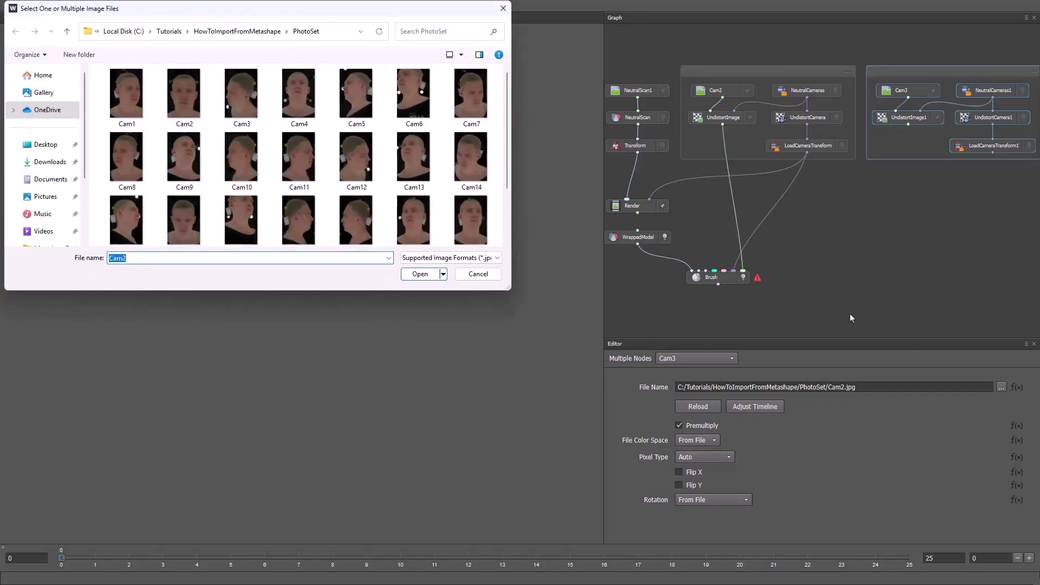
double_click(455, 159)
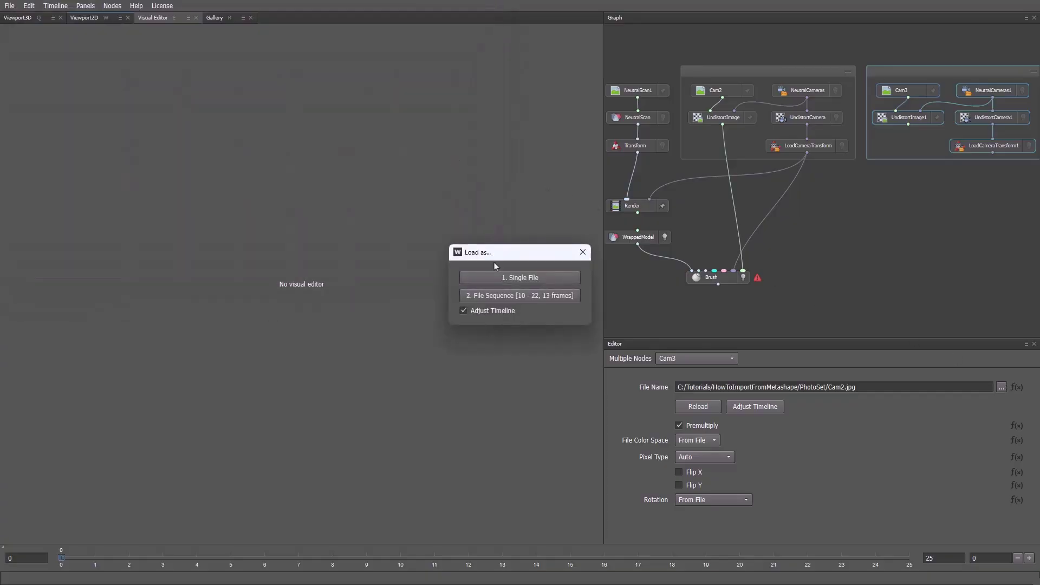
left_click(502, 277)
Step: Set the NeutralCameras1 node to import the camera Cam14
left_click(969, 90)
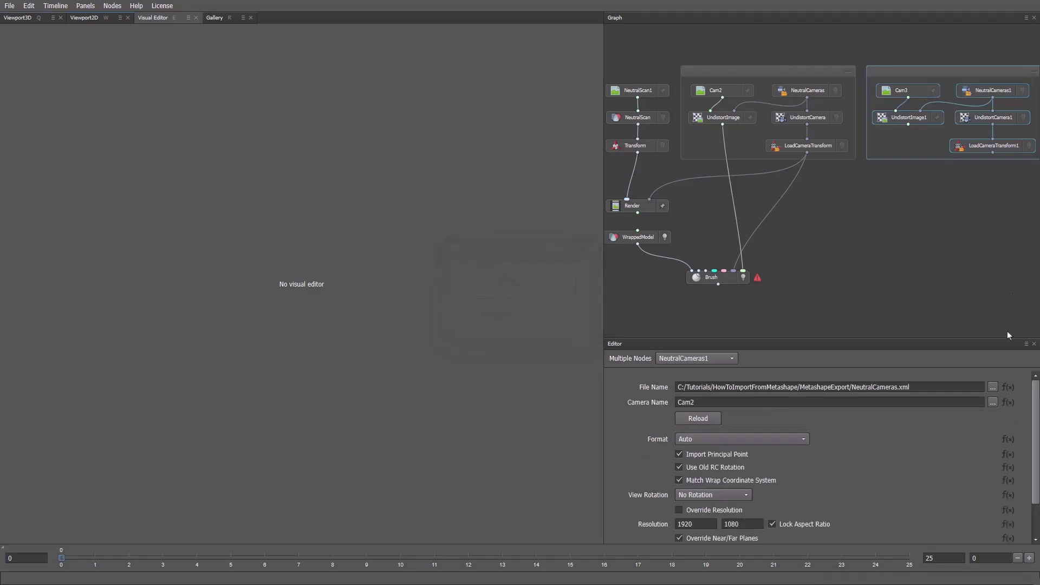
left_click(993, 403)
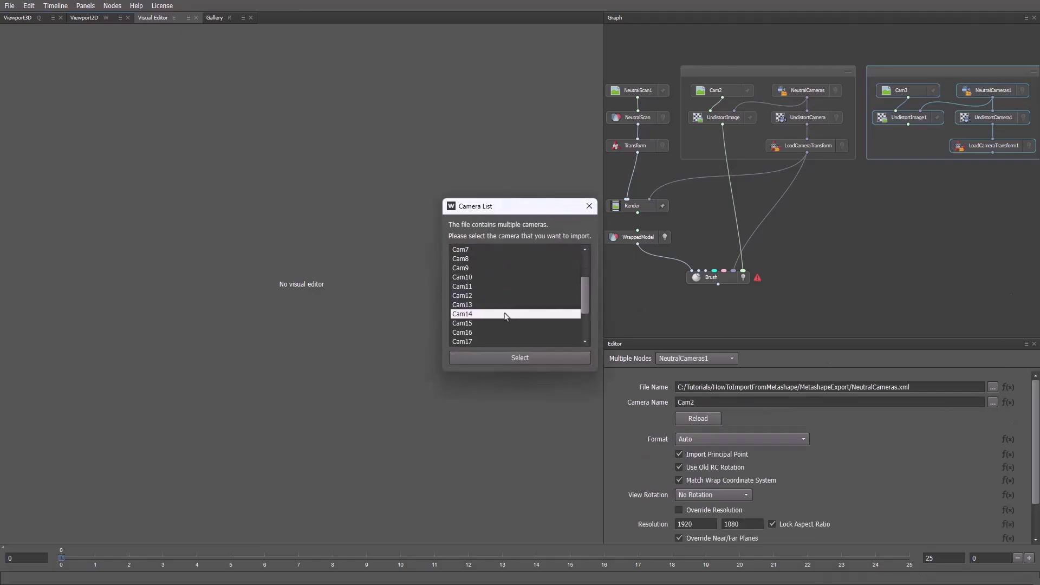
double_click(504, 316)
Step: Connect the UndistortImage1 and LoadCameraTransform1 outputs to the Brush node's image and camera inputs, and select the Brush node
left_click(916, 135)
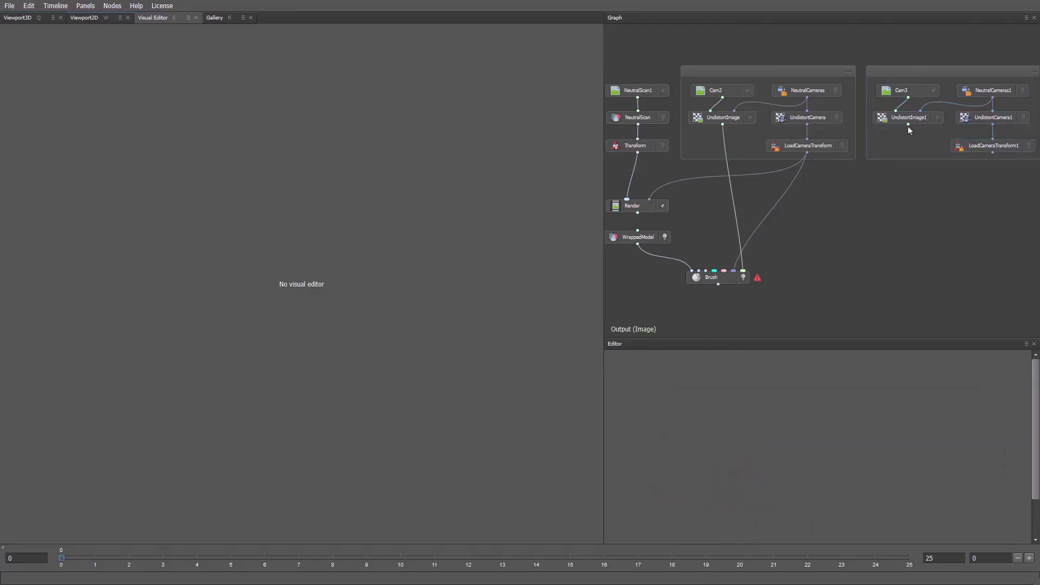
mouse_move(908, 125)
left_mouse_down()
mouse_move(766, 287)
mouse_move(743, 271)
left_mouse_up()
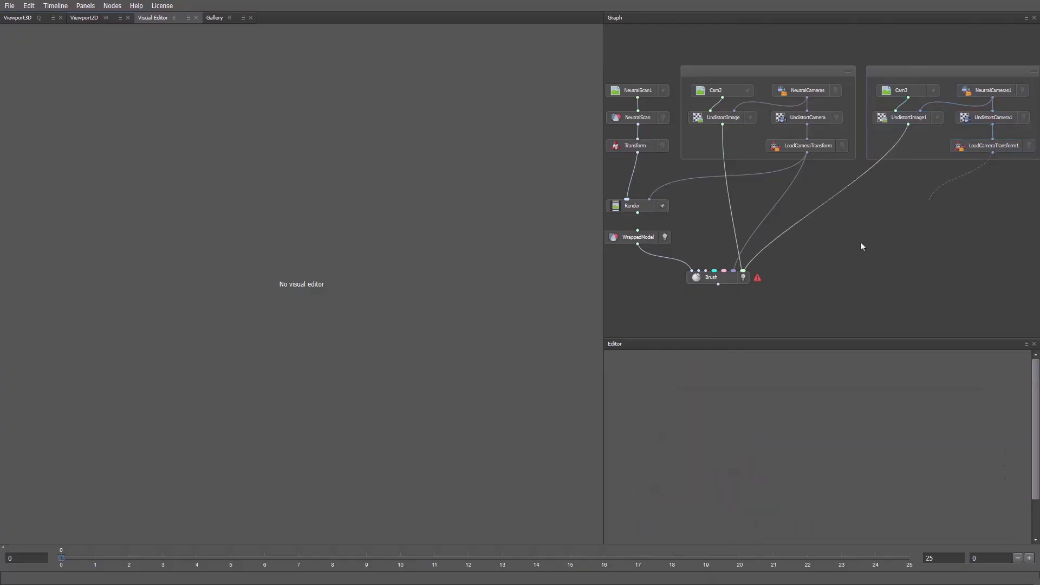
left_click(728, 280)
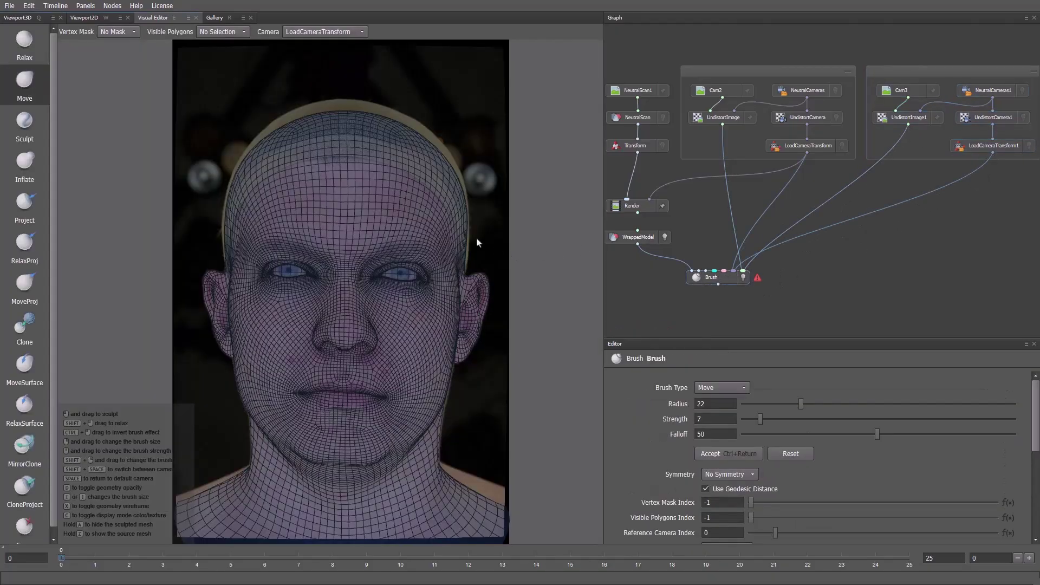
Step: Switch the Brush view to the LoadCameraTransform1 camera and show the eye close up
scroll(387, 220, "up", 2)
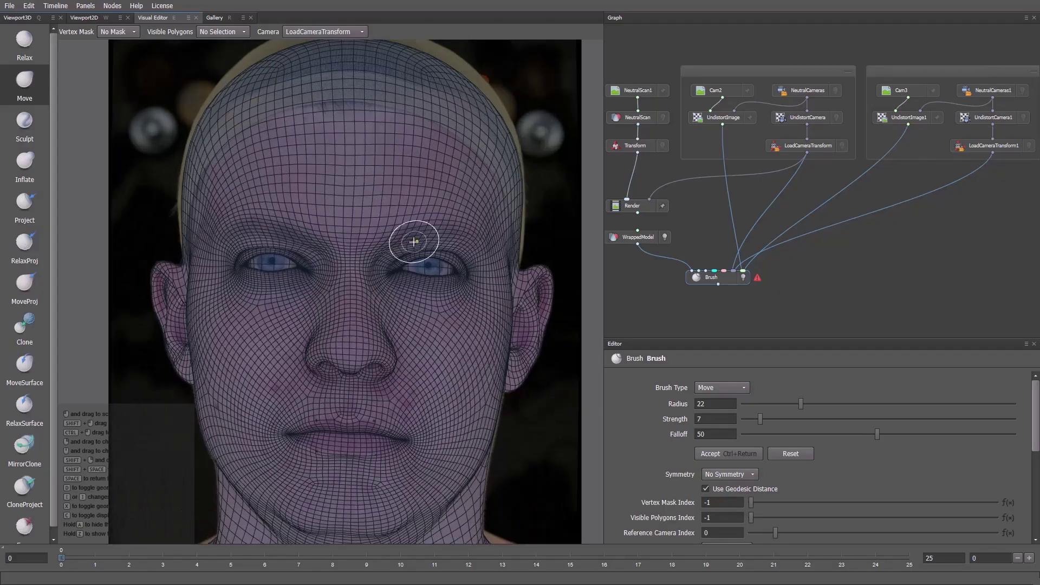
key("shift+space")
scroll(357, 264, "up", 10)
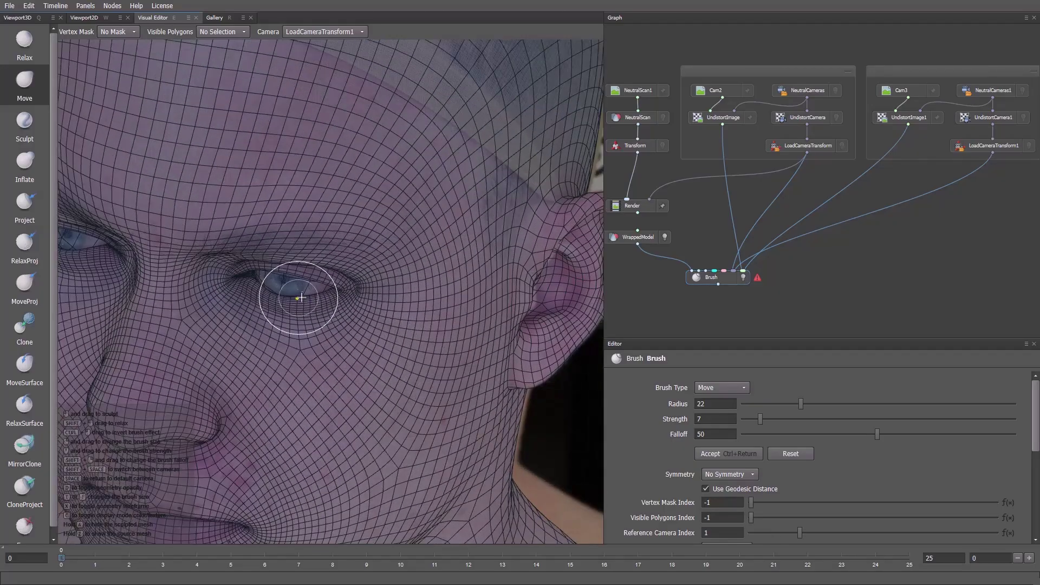
scroll(302, 296, "up", 8)
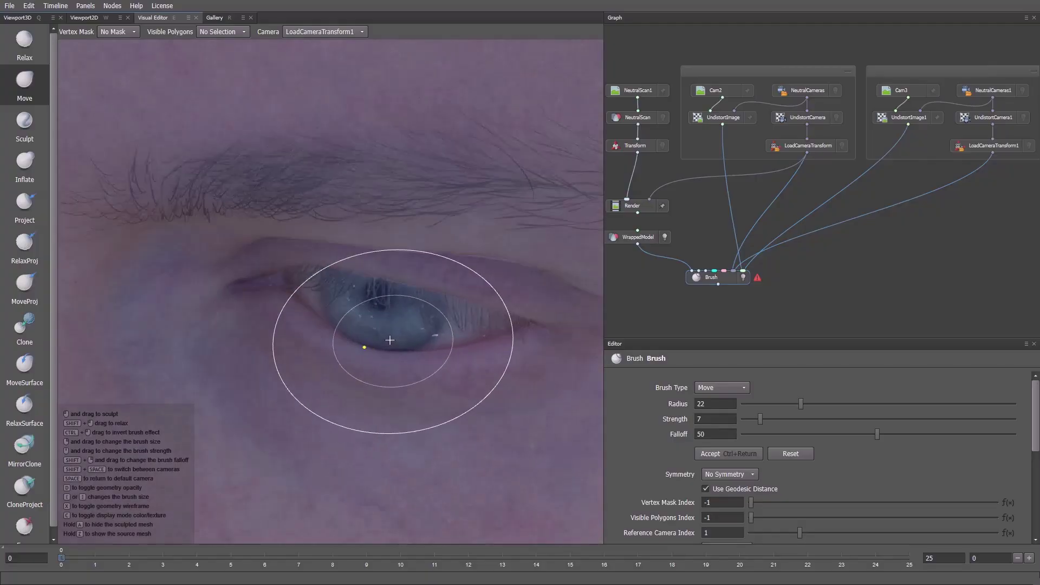
Step: Examine how the eyelid contours and crease fit the photo from the second camera, with and without the wireframe
key("x")
scroll(263, 309, "up", 2)
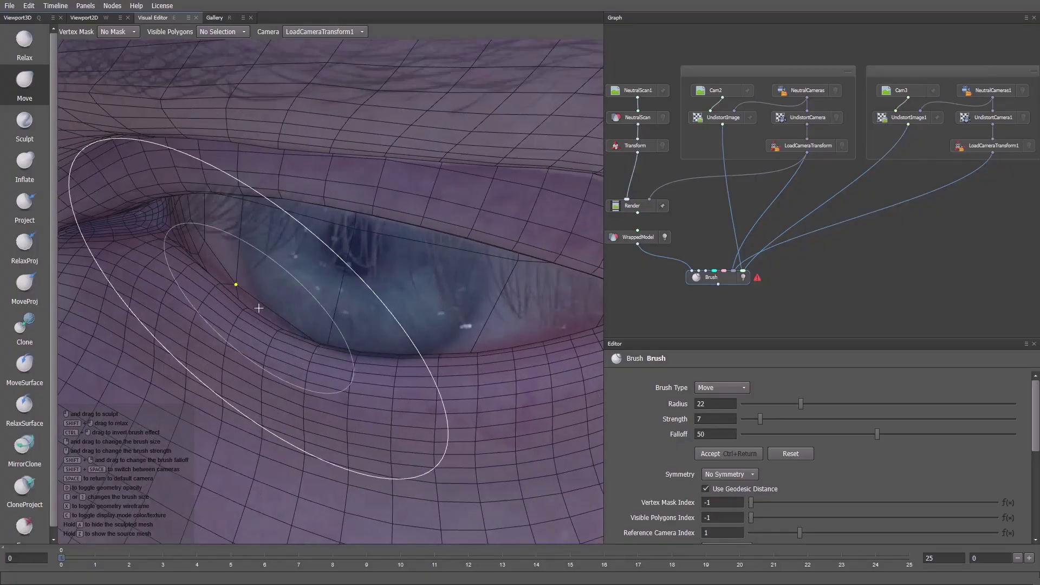
key("x")
scroll(262, 303, "down", 3)
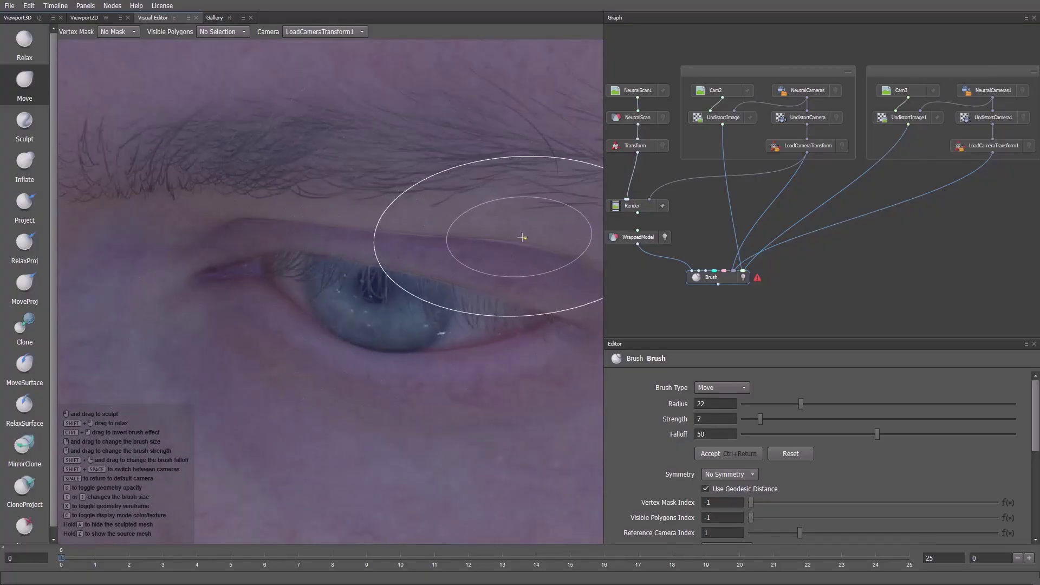
key("x")
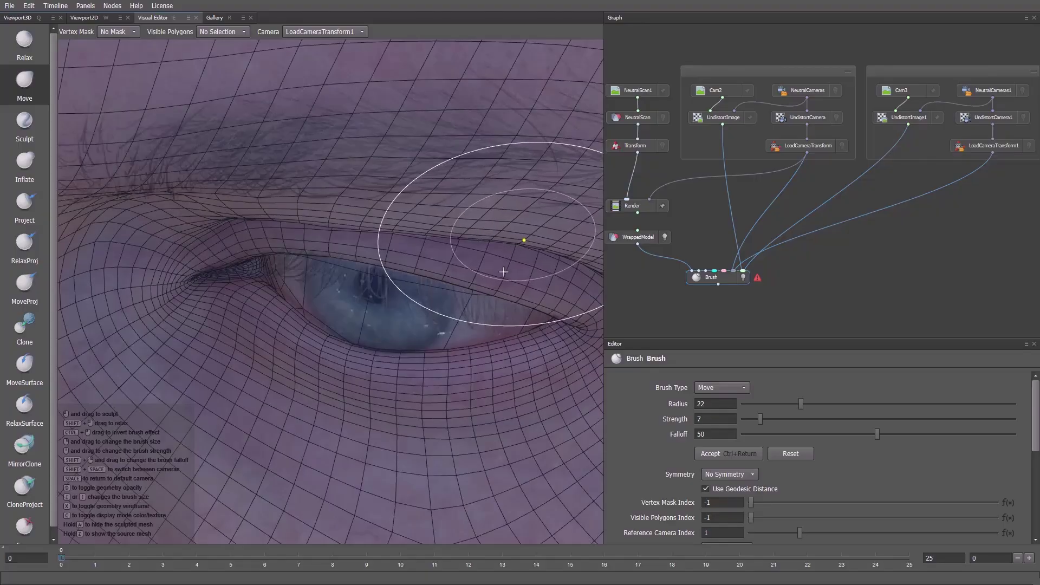
key("x")
key("x")
key("x")
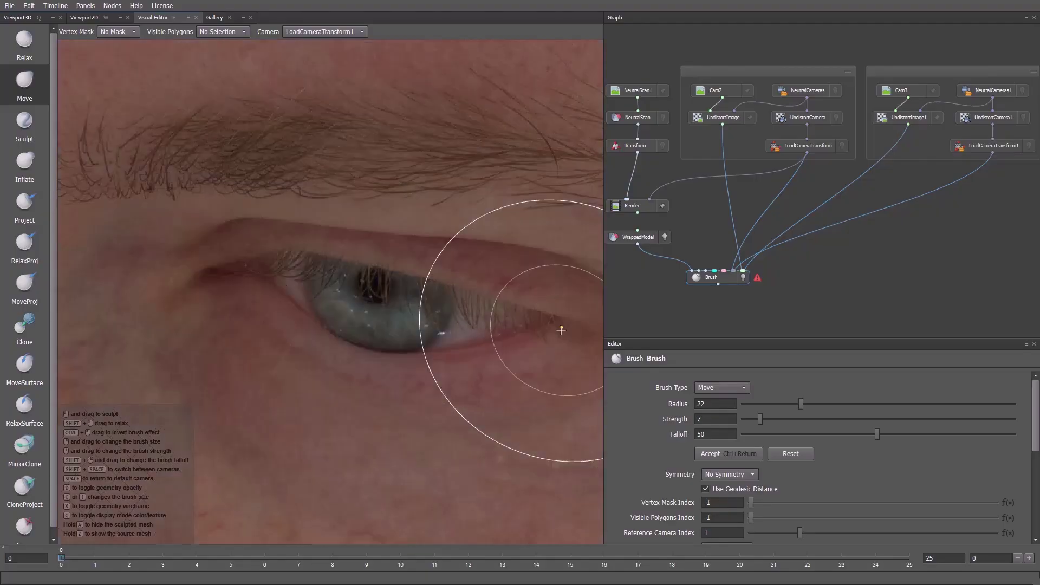
key("x")
Step: Inspect the inner eye corner and upper lid edge close up against the second camera's photo by toggling the wireframe
scroll(283, 332, "up", 5)
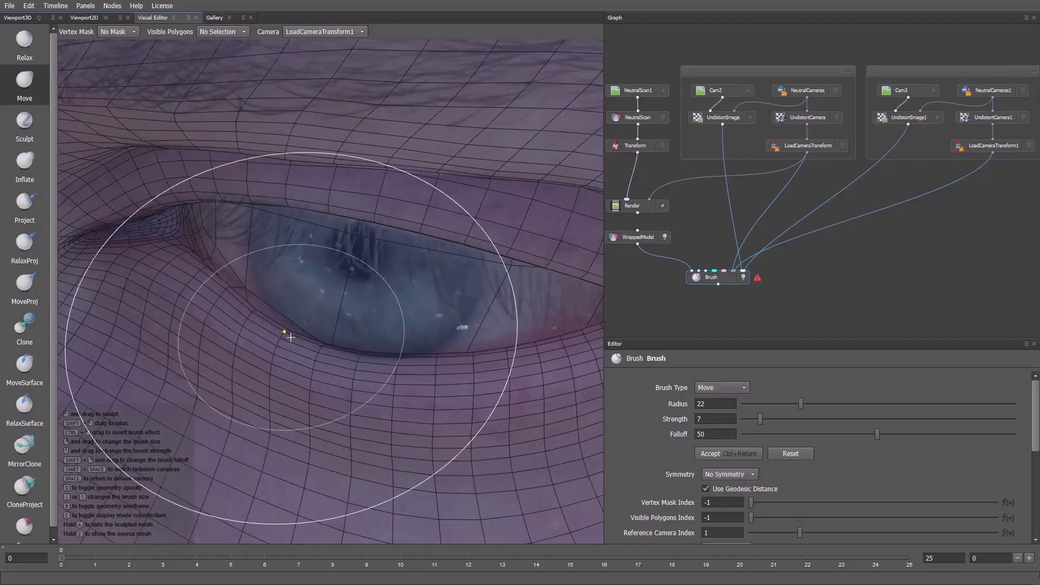
scroll(365, 381, "up", 3)
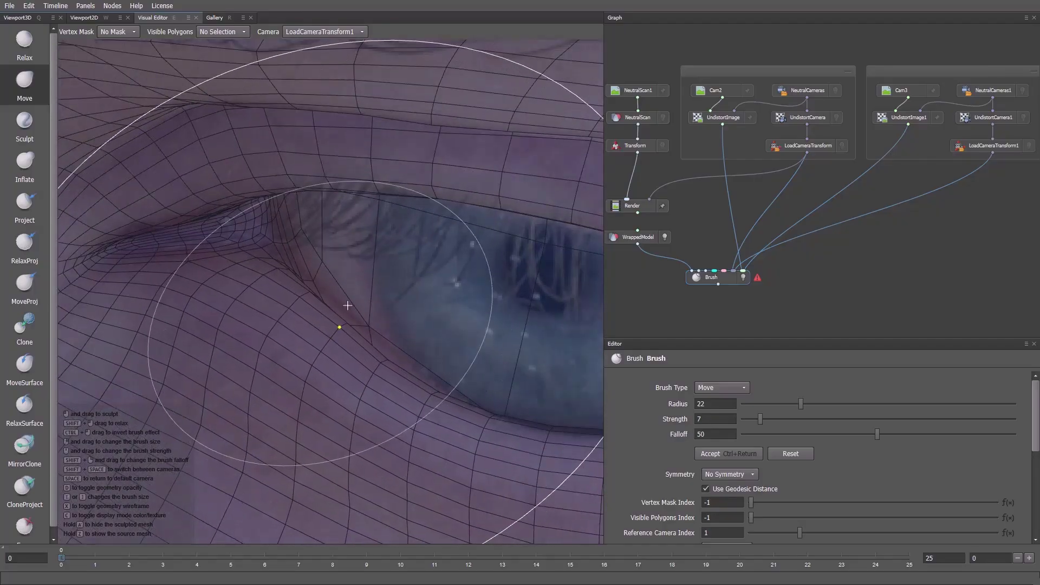
key("x")
key("x")
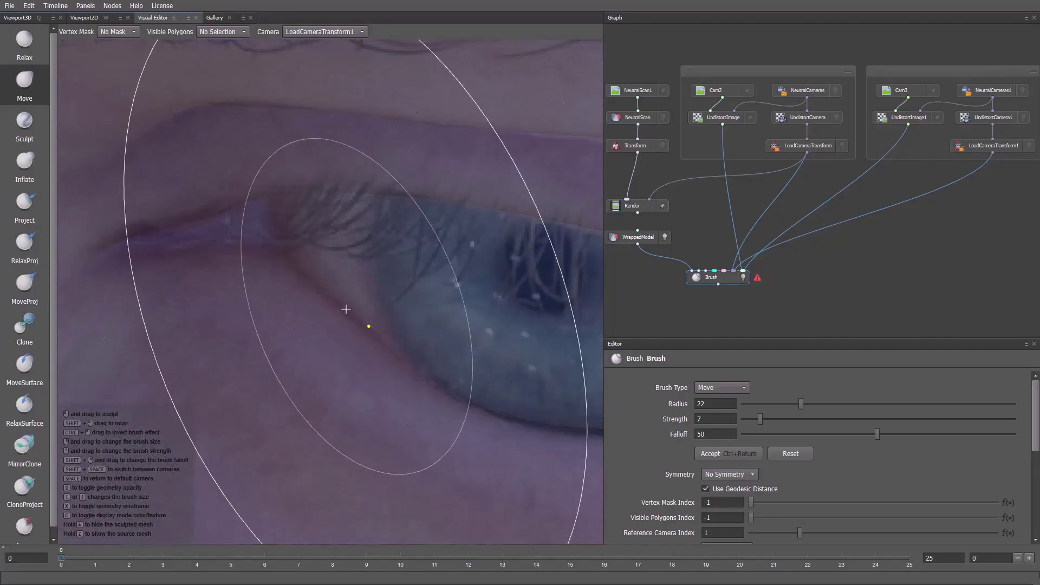
key("x")
key("x")
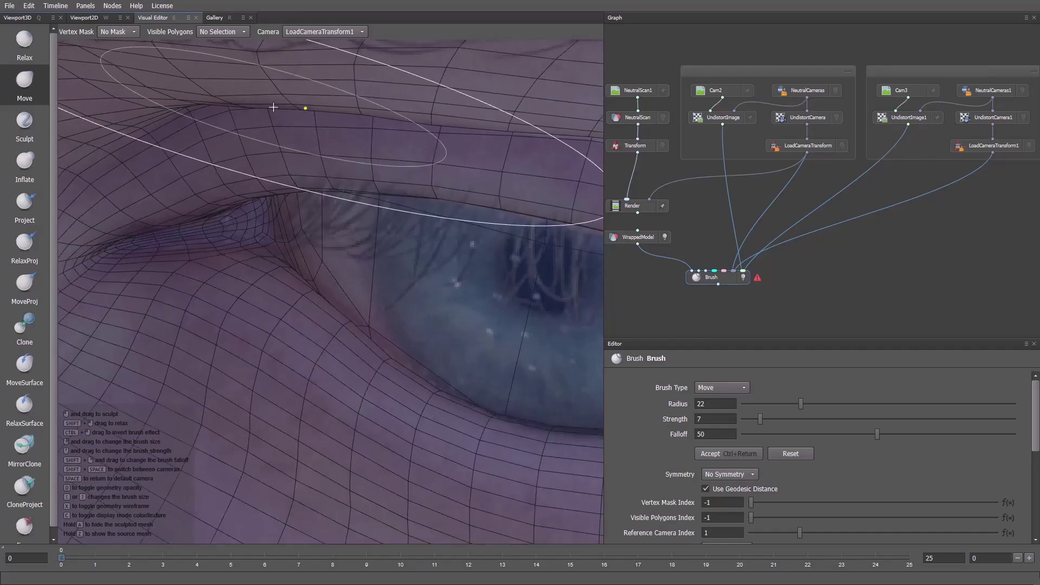
key("x")
scroll(311, 251, "down", 4)
scroll(340, 288, "up", 2)
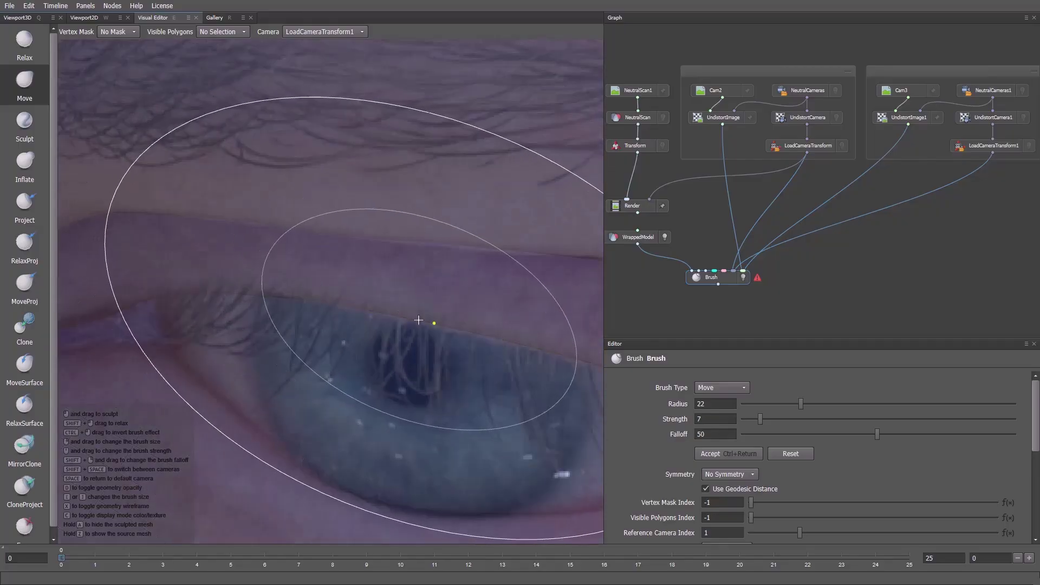
Step: Check the full upper lid line and eye outline against the second camera's photo, with the wireframe on and off
key("x")
middle_click_drag(418, 346, 373, 337, "alt")
key("x")
key("x")
scroll(459, 358, "down", 2)
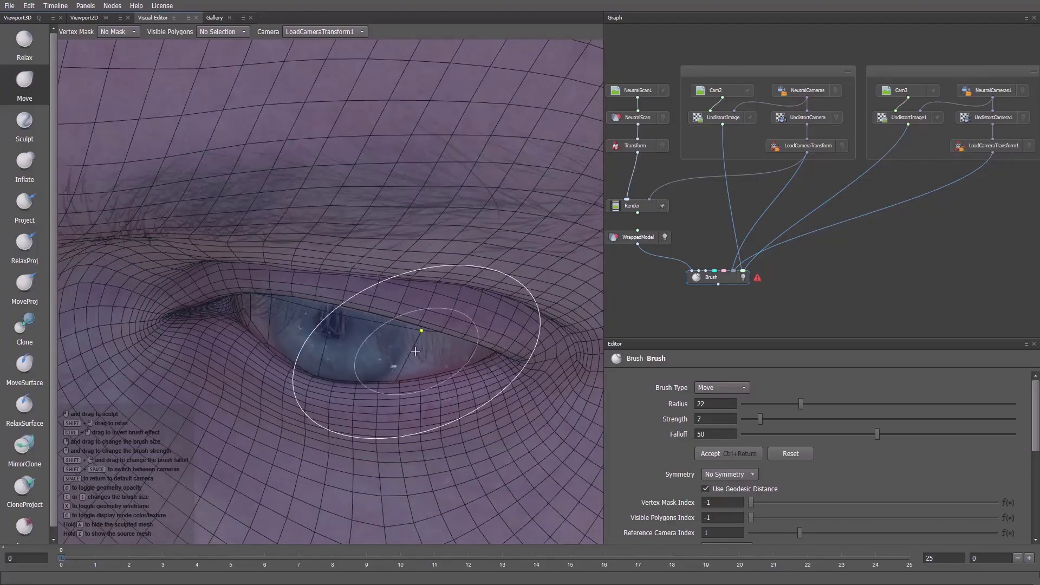
Step: Switch the Brush view back to the LoadCameraTransform camera and inspect the eye close up with and without the wireframe
key("space")
scroll(401, 303, "up", 5)
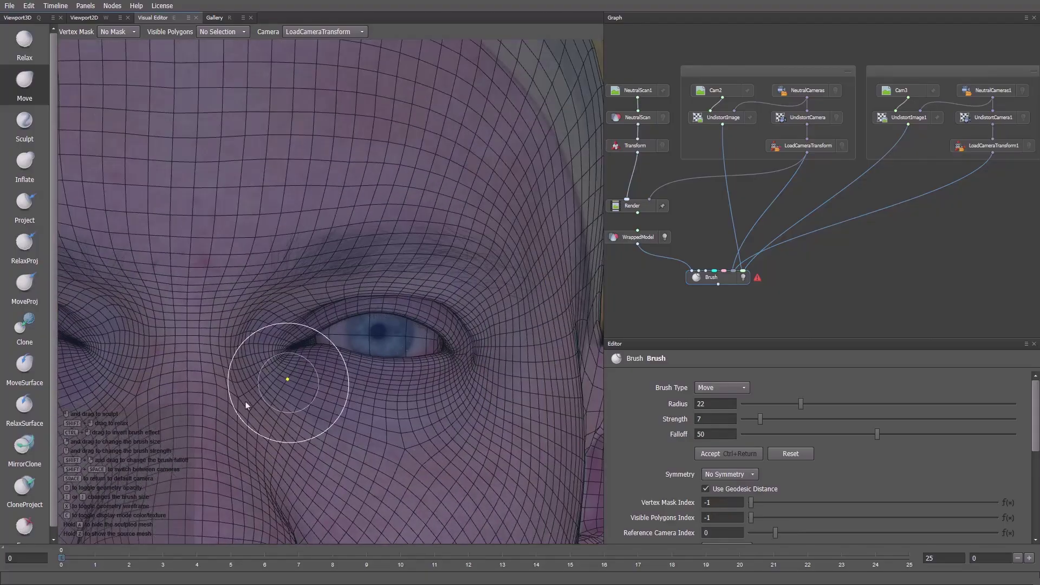
middle_click_drag(456, 335, 365, 358, "alt")
key("x")
key("x")
key("a")
Step: Compare the eyelid contours and both eye corners with the first camera's photo by toggling the geometry opacity
key("d")
key("d")
key("d")
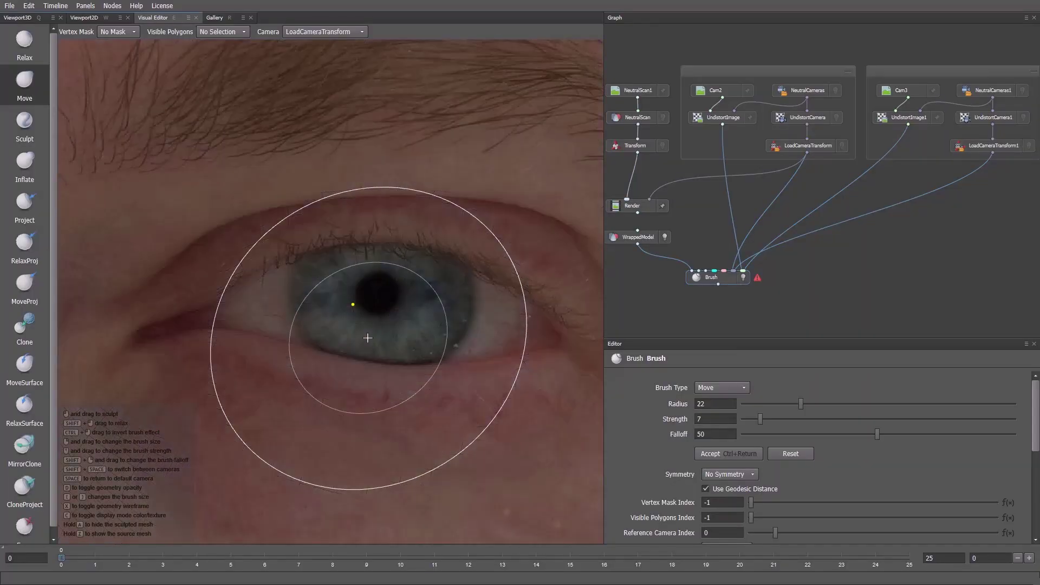
scroll(552, 353, "up", 3)
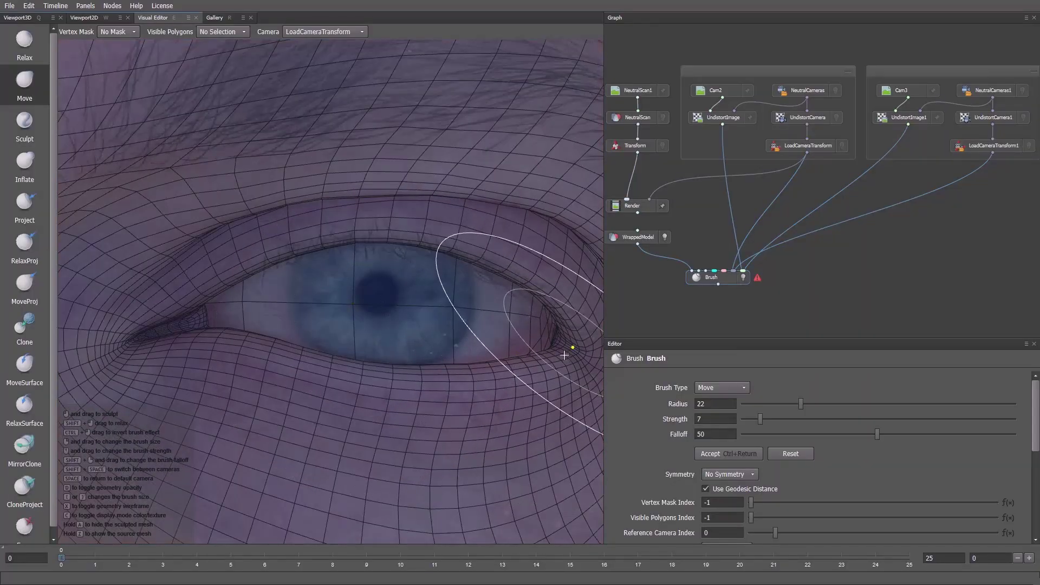
key("d")
key("d")
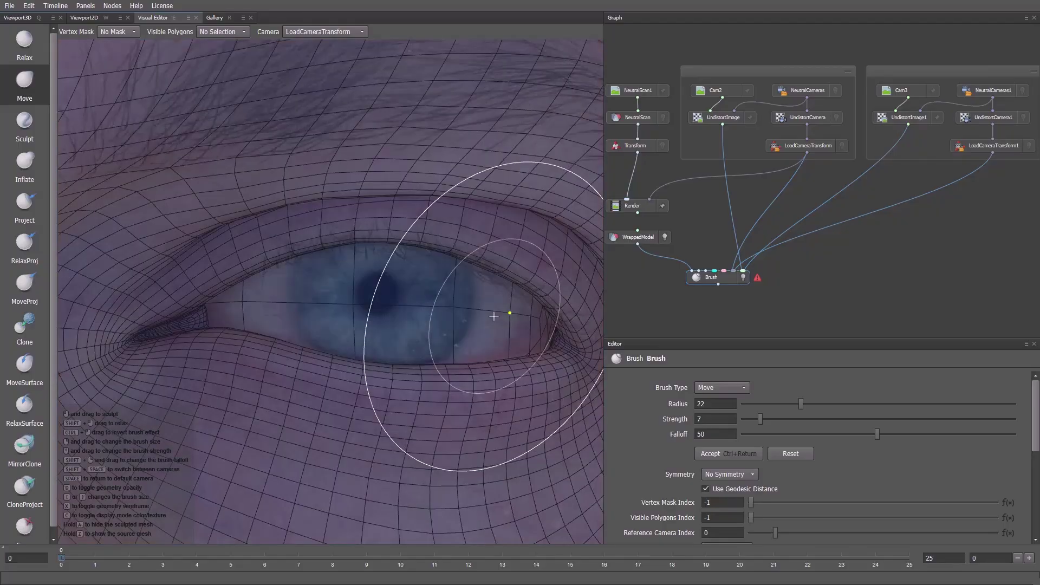
scroll(425, 328, "down", 3)
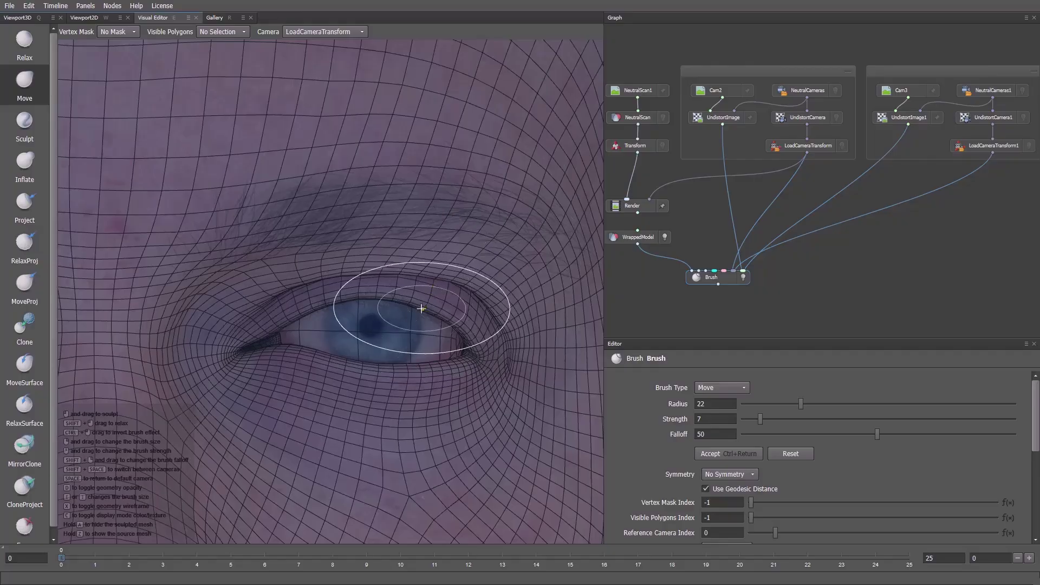
scroll(458, 304, "down", 1)
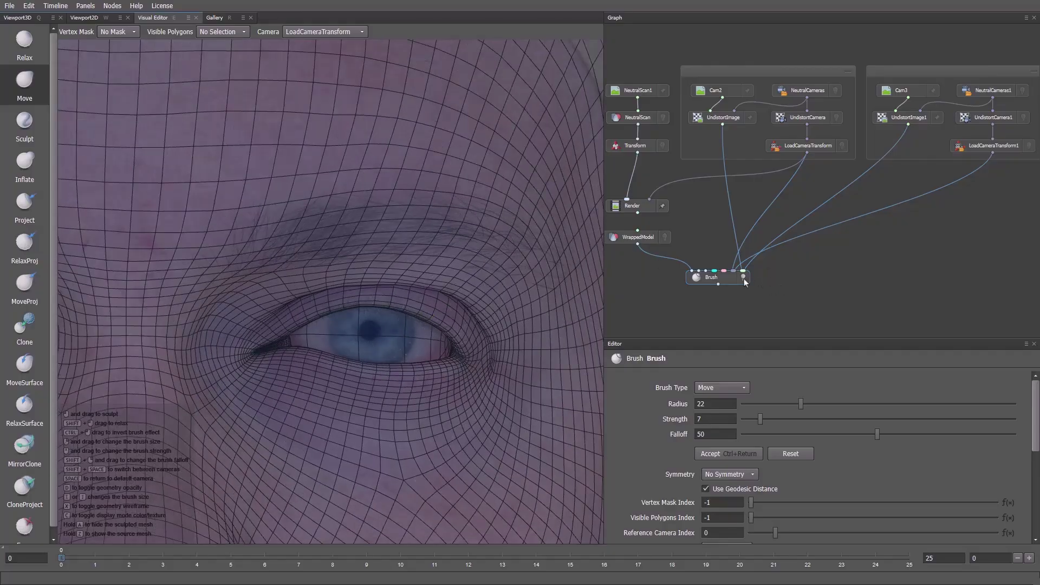
Step: Show the model in the 3D view and compare the eye area of the Brush result with the WrappedModel
left_click(744, 279)
key("q")
scroll(351, 277, "up", 3)
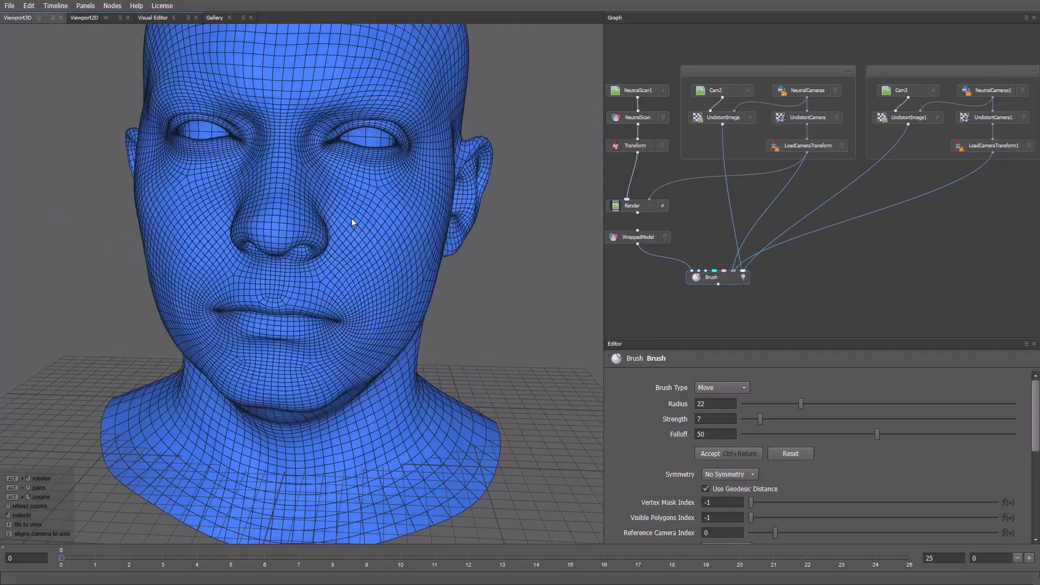
left_click_drag(356, 223, 367, 297, "alt")
scroll(362, 429, "up", 5)
scroll(362, 320, "up", 3)
left_click(664, 237)
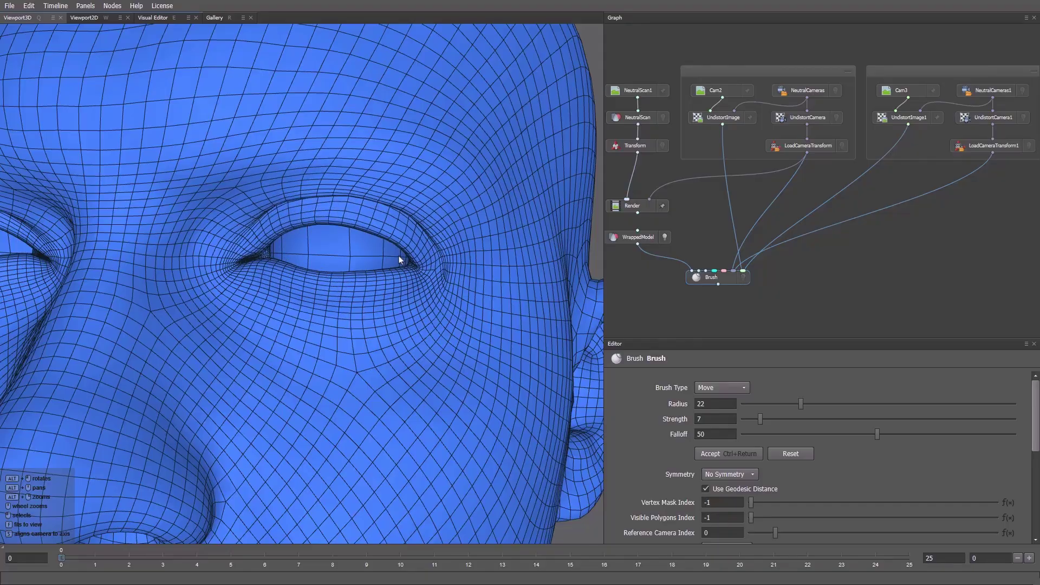
Step: Return to the Brush view and examine the eyes and nose against the photos, changing to the LoadCameraTransform1 camera
key("d")
key("e")
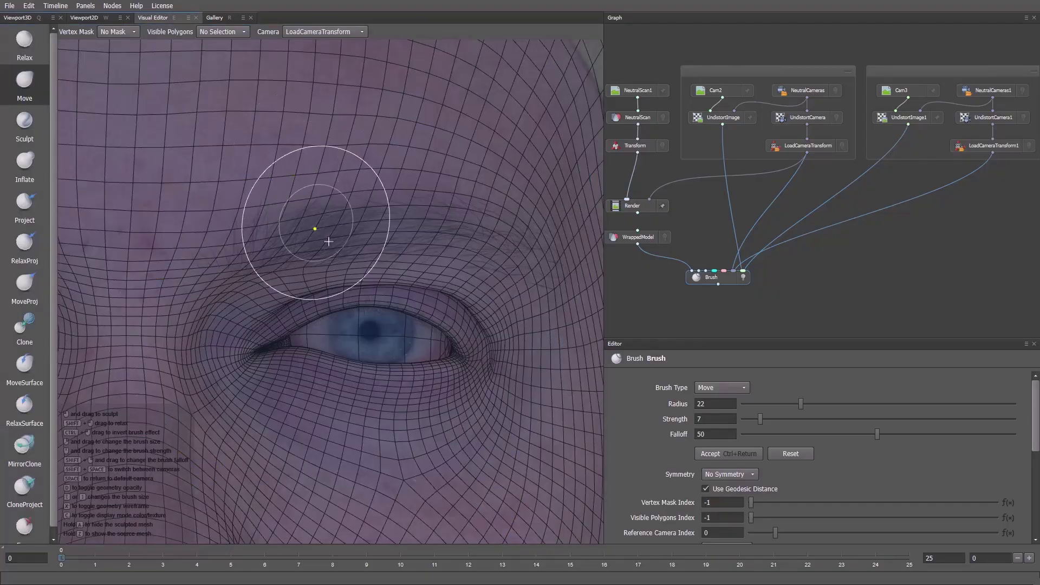
scroll(386, 341, "down", 3)
scroll(336, 324, "up", 2)
mouse_move(336, 323)
middle_mouse_down("alt")
mouse_move(422, 225)
mouse_move(424, 199)
middle_mouse_up("alt")
key("a")
key("a")
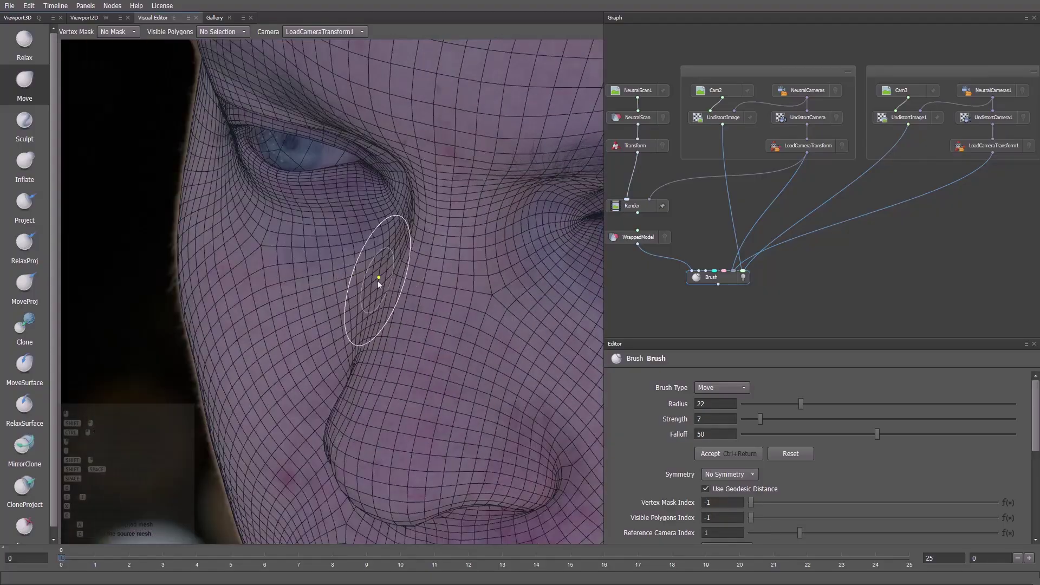
Step: Compare the eye and nose bridge area with the LoadCameraTransform1 photo alone by toggling the geometry opacity
key("space")
key("d")
key("d")
key("d")
scroll(268, 299, "up", 3)
key("d")
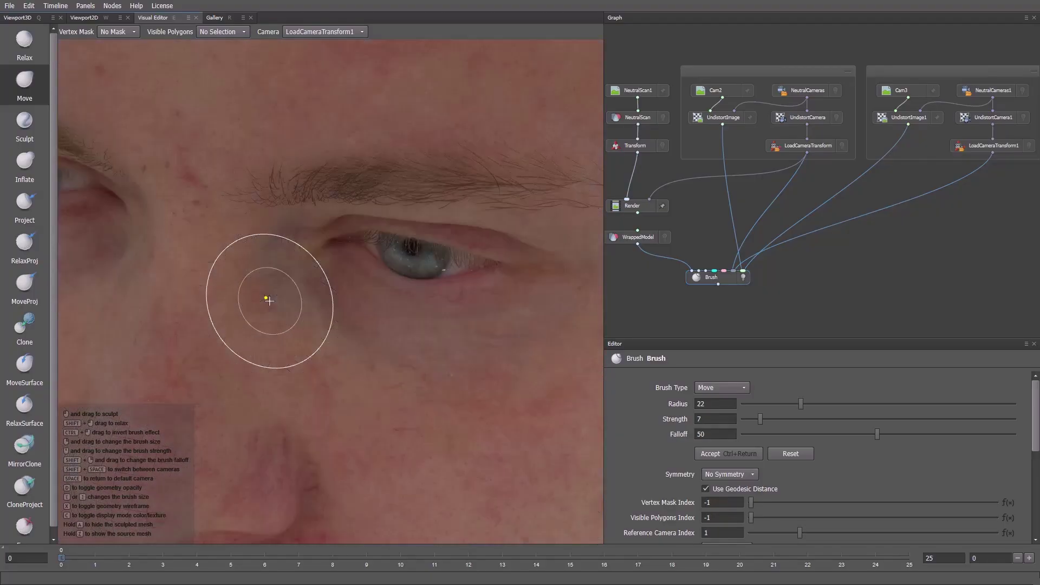